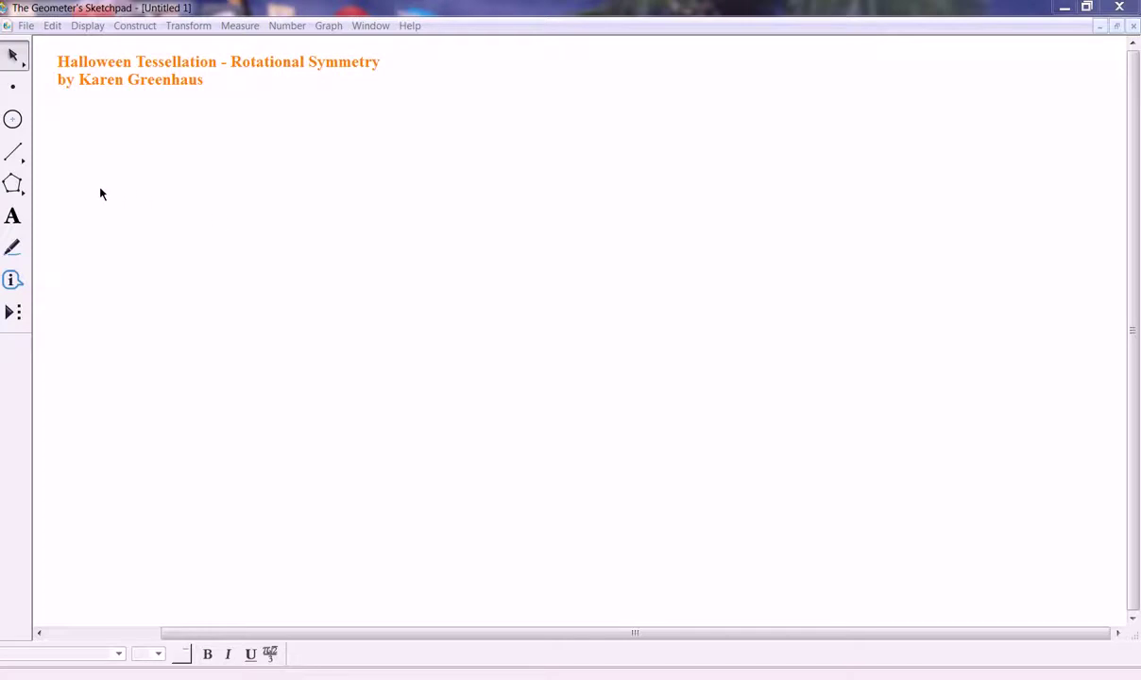
Draw a horizontal segment near the centre of the page
click(13, 152)
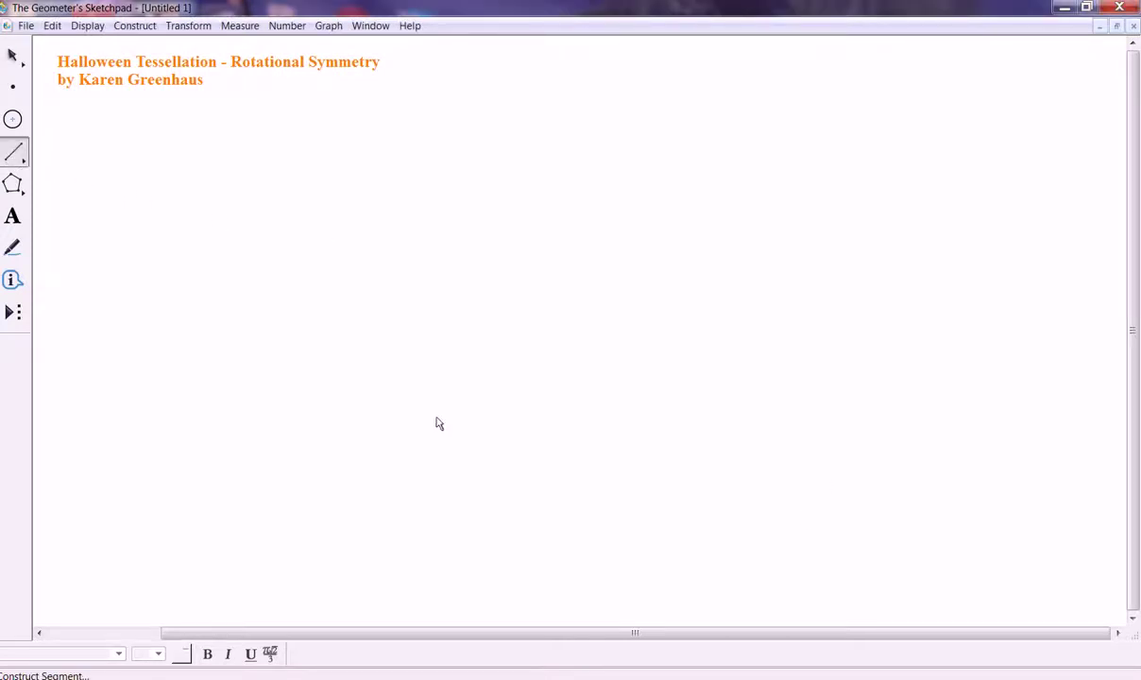
drag(441, 412, 608, 413)
click(13, 55)
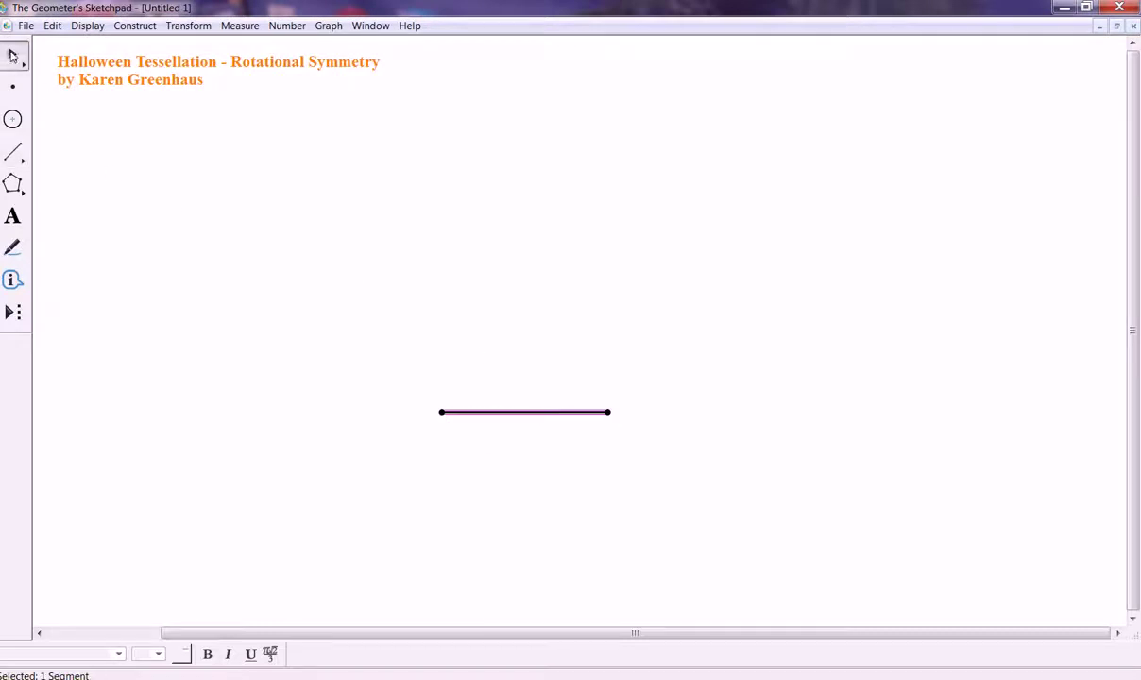
Draw two equal circles, each centred on one segment endpoint and passing through the other
click(12, 117)
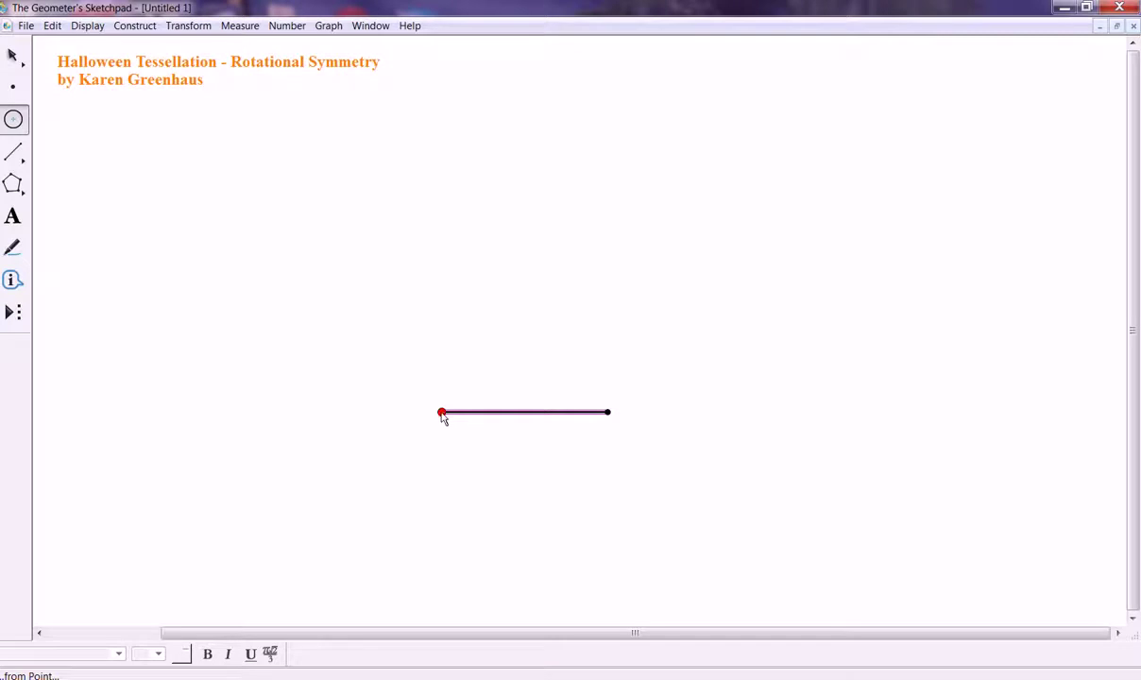
drag(441, 413, 608, 416)
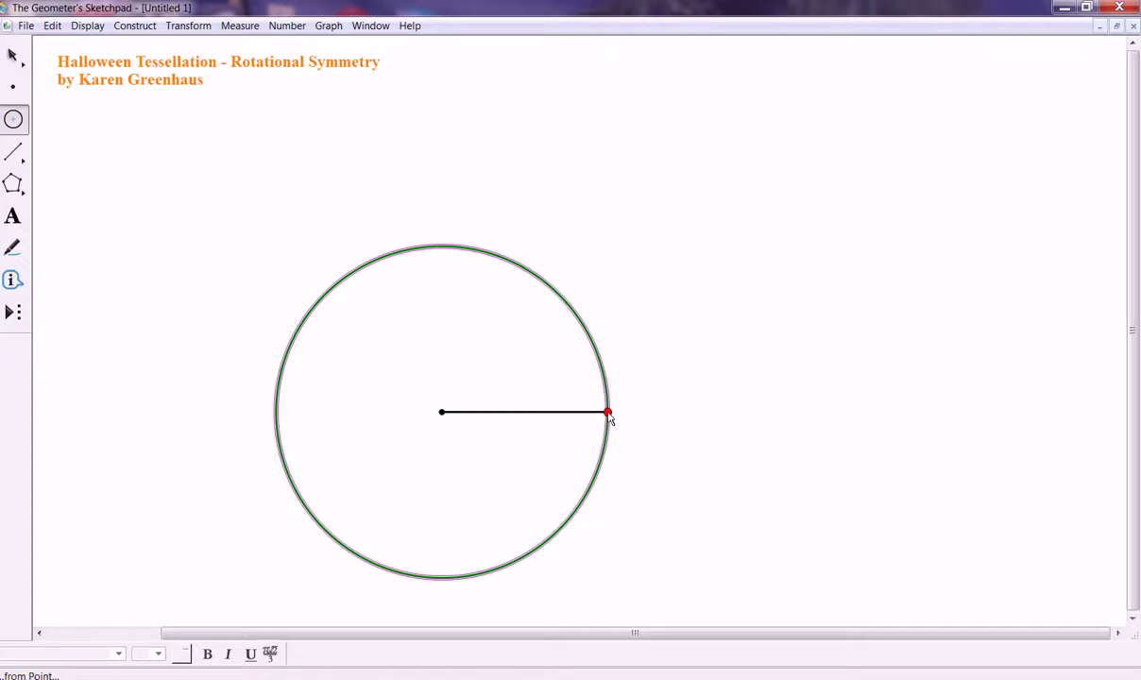
drag(609, 414, 441, 414)
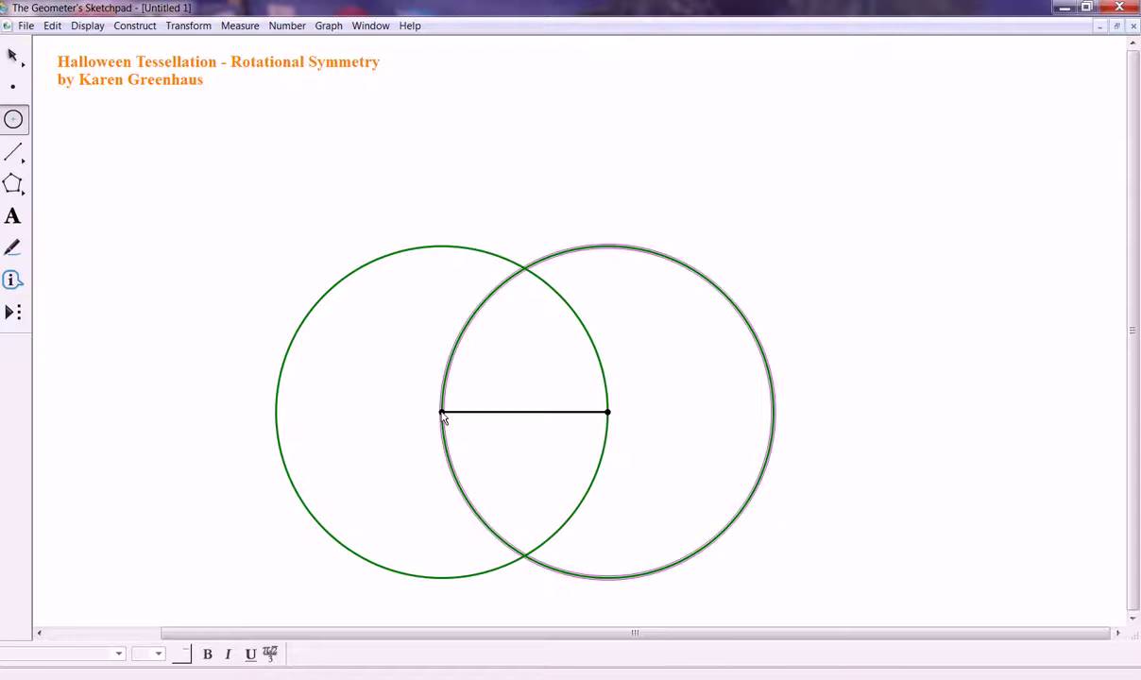
click(13, 55)
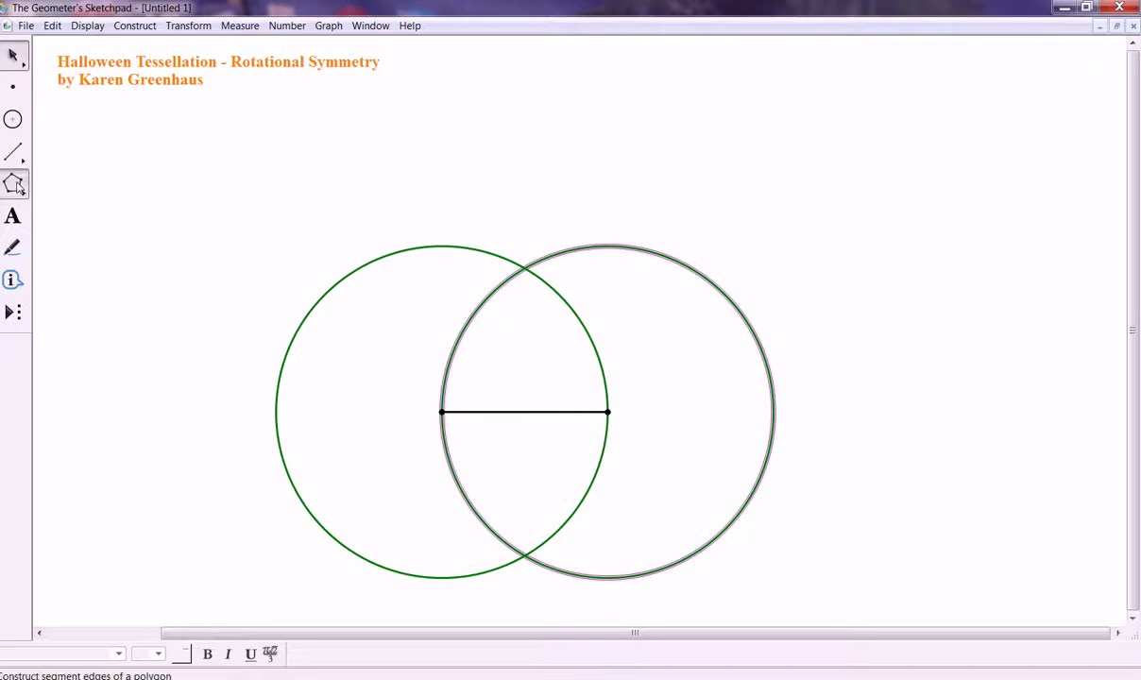
Draw edges from the left endpoint to the circles' upper intersection to the right endpoint, then deselect
drag(13, 183, 109, 183)
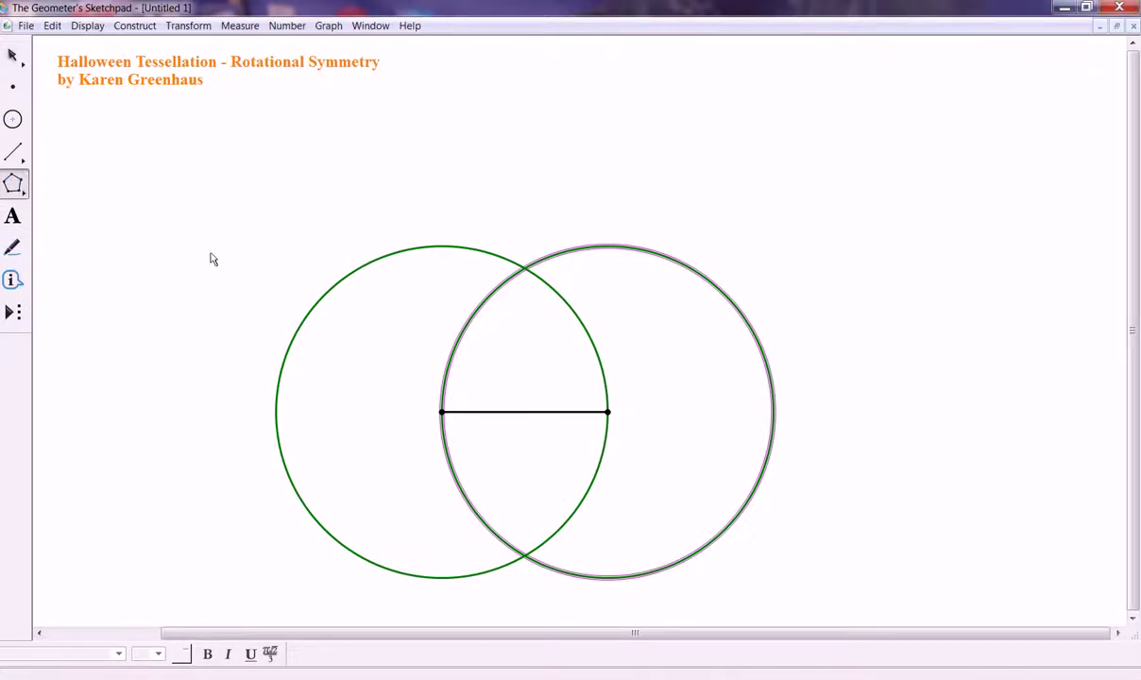
click(442, 413)
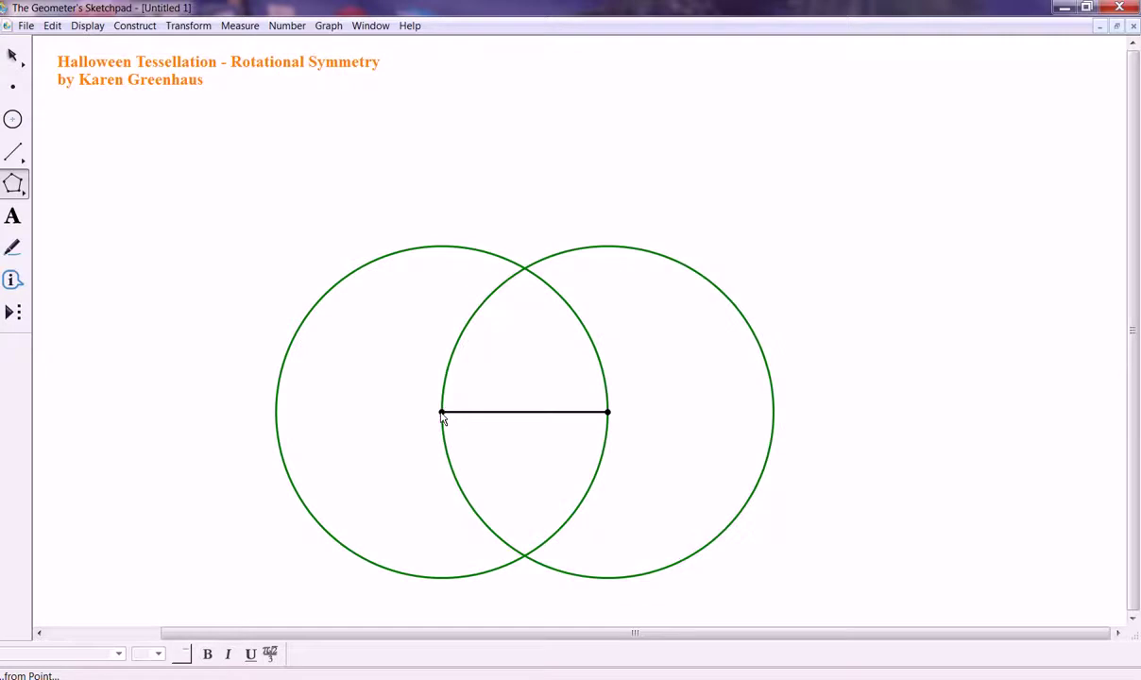
click(526, 270)
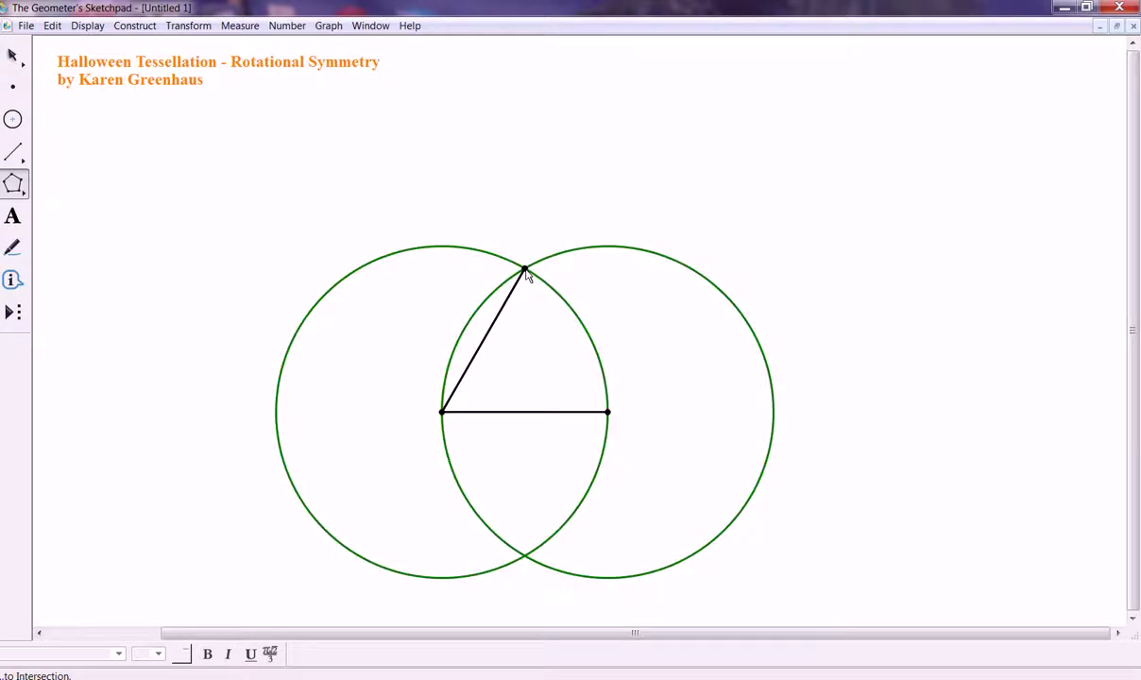
click(609, 412)
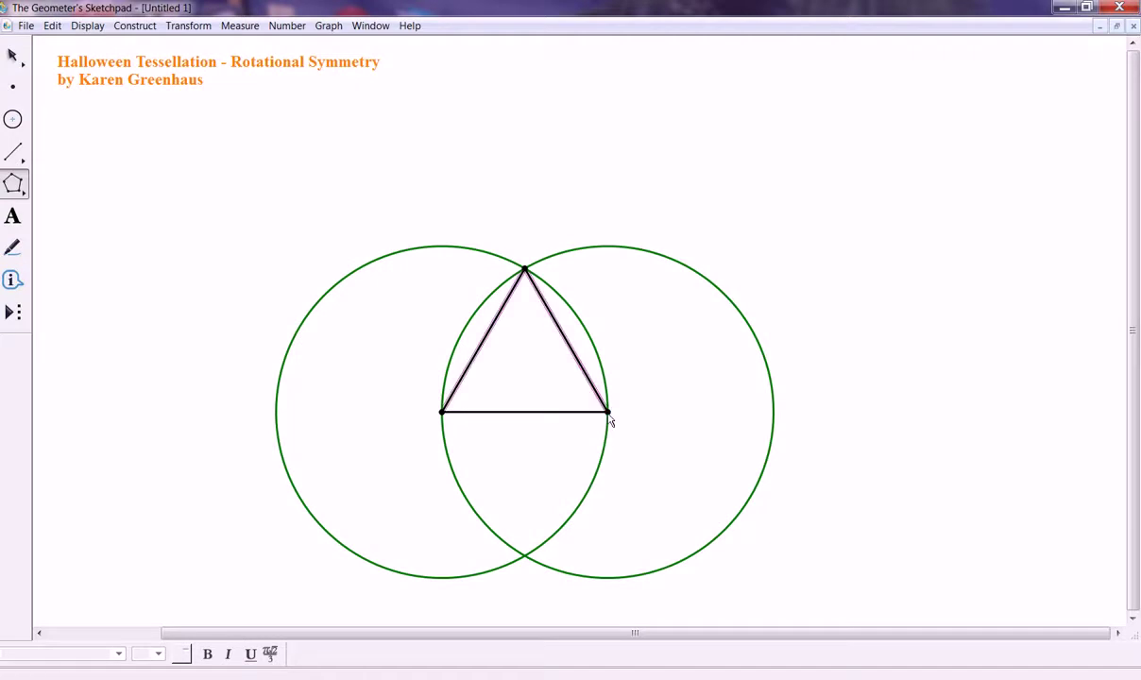
click(13, 55)
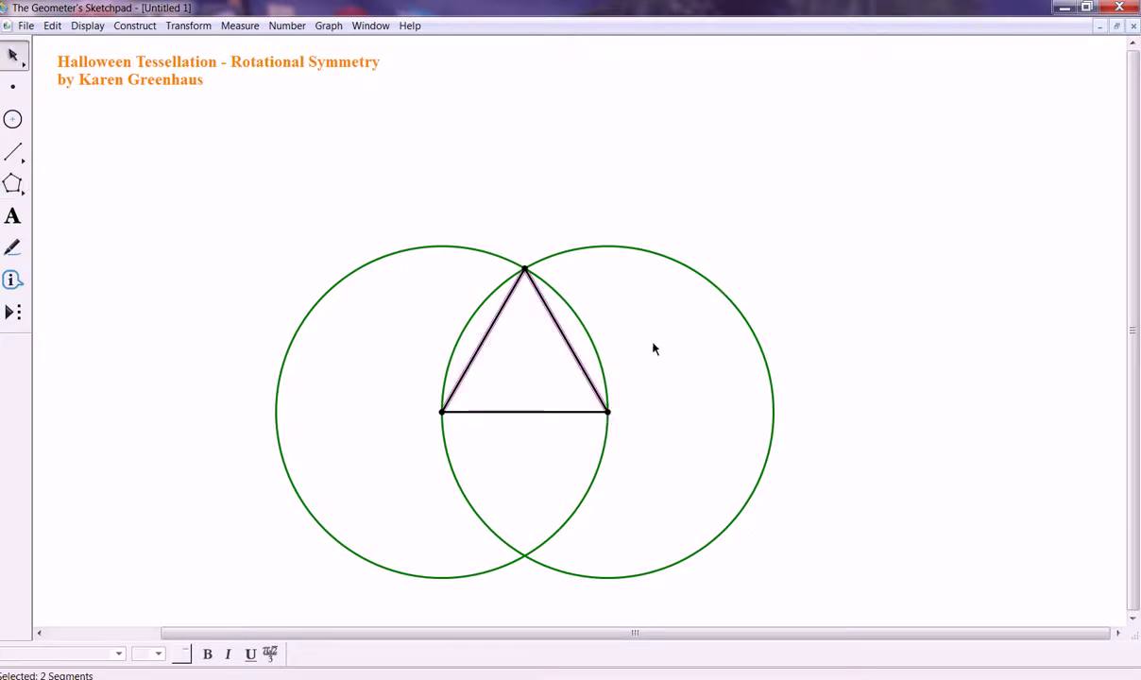
click(708, 371)
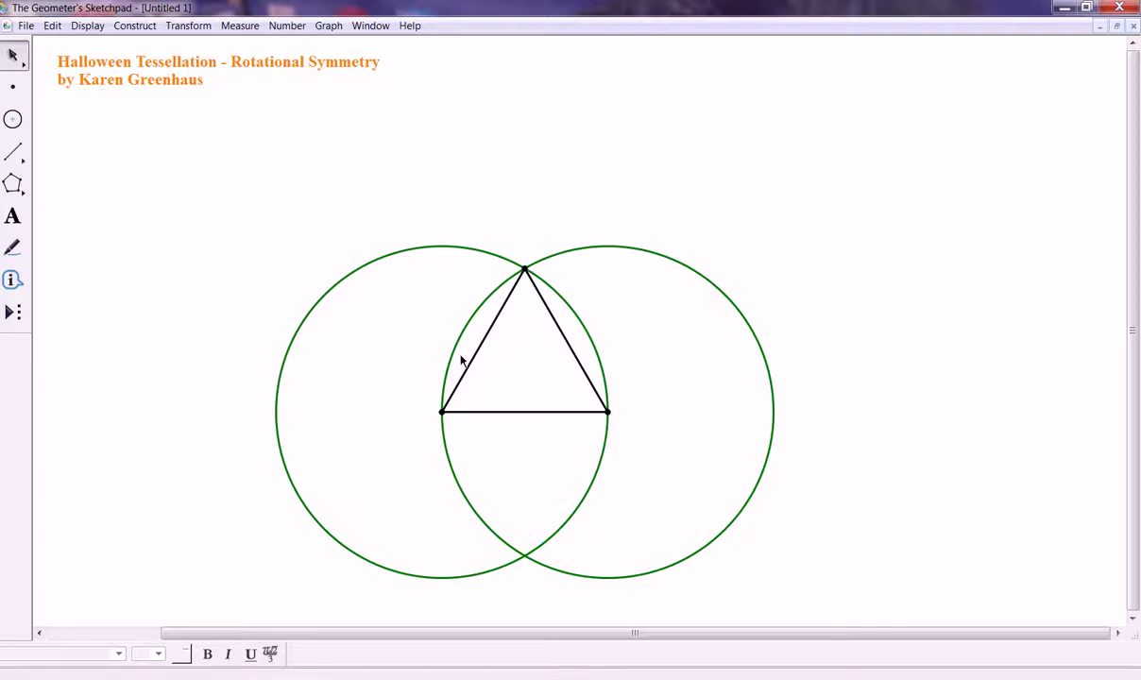
Hide both construction circles with Display > Hide Circles
click(606, 247)
click(584, 319)
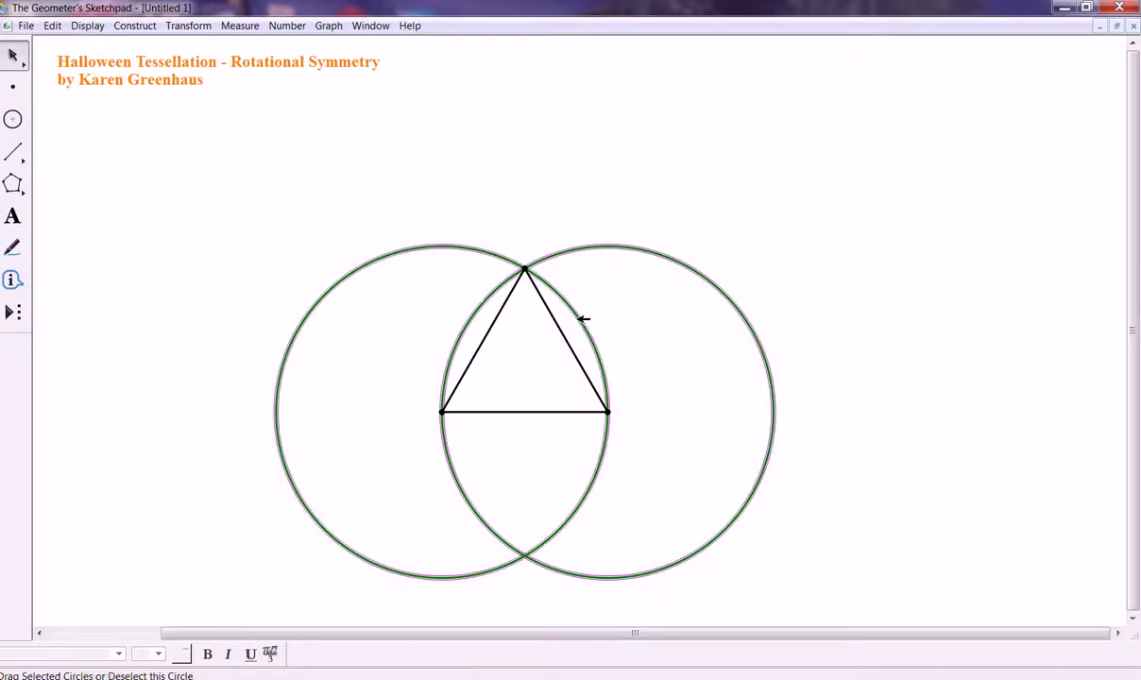
click(86, 26)
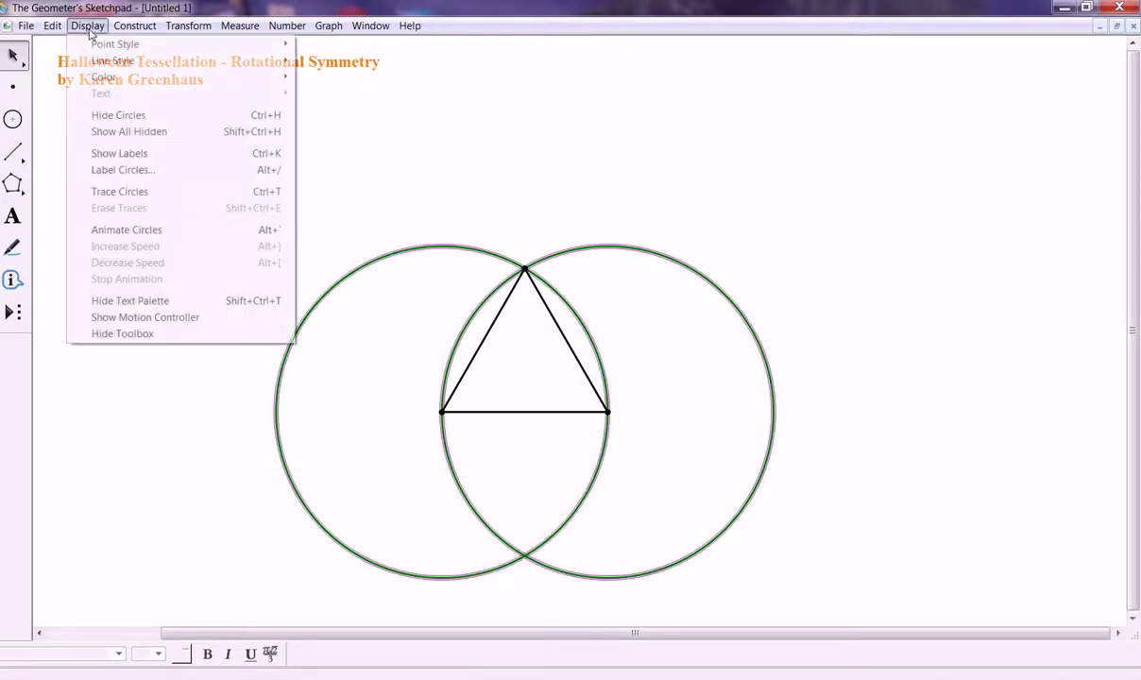
click(115, 117)
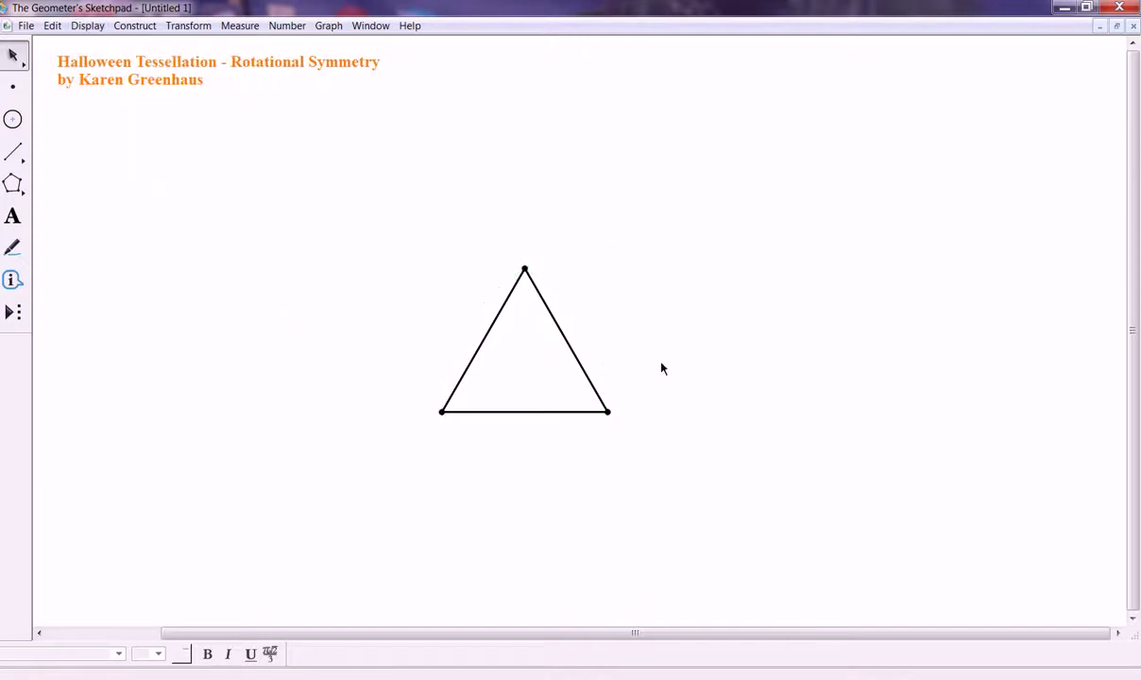
Enlarge the triangle by moving its bottom-right corner to the right
drag(610, 411, 762, 411)
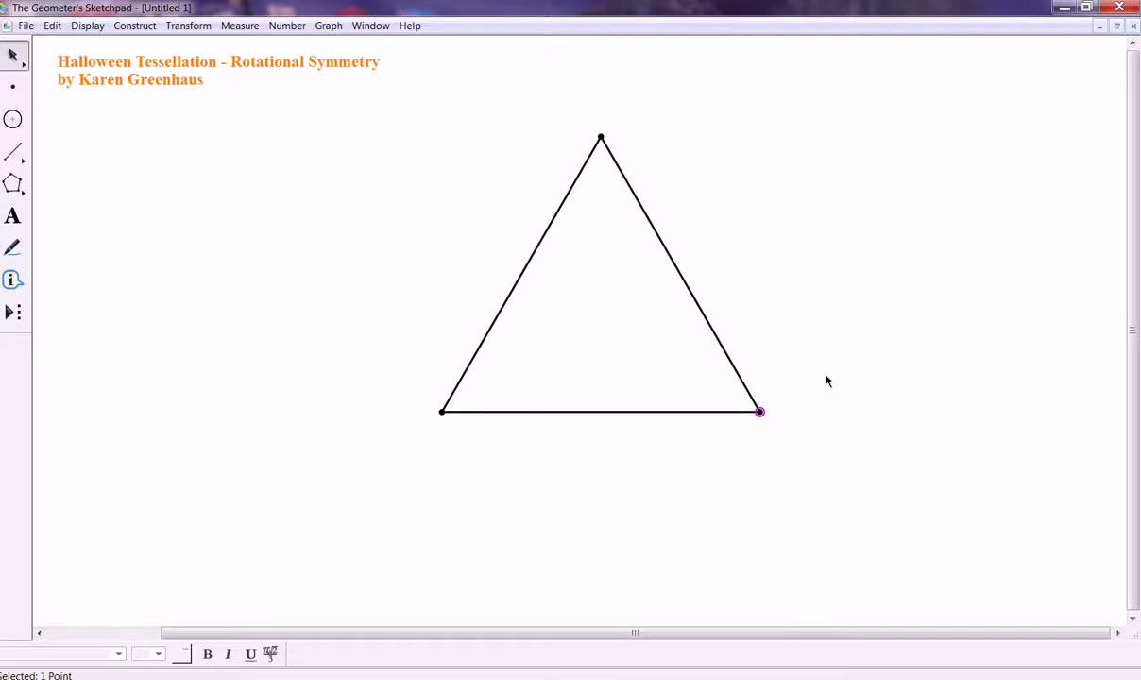
click(667, 395)
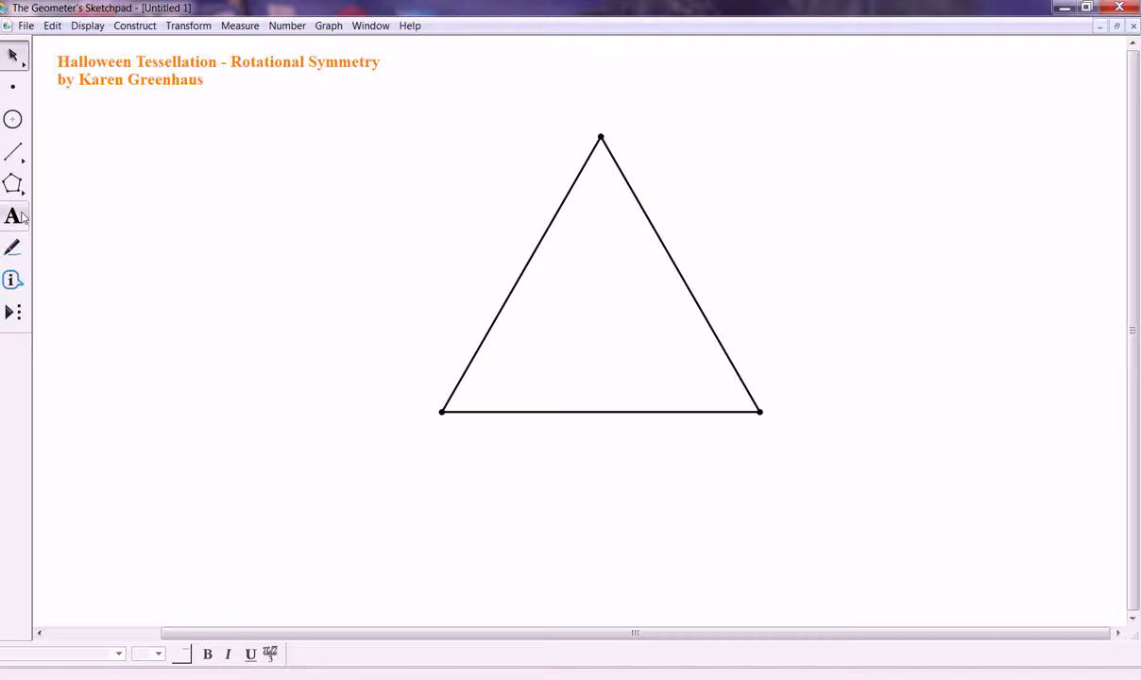
drag(13, 182, 110, 184)
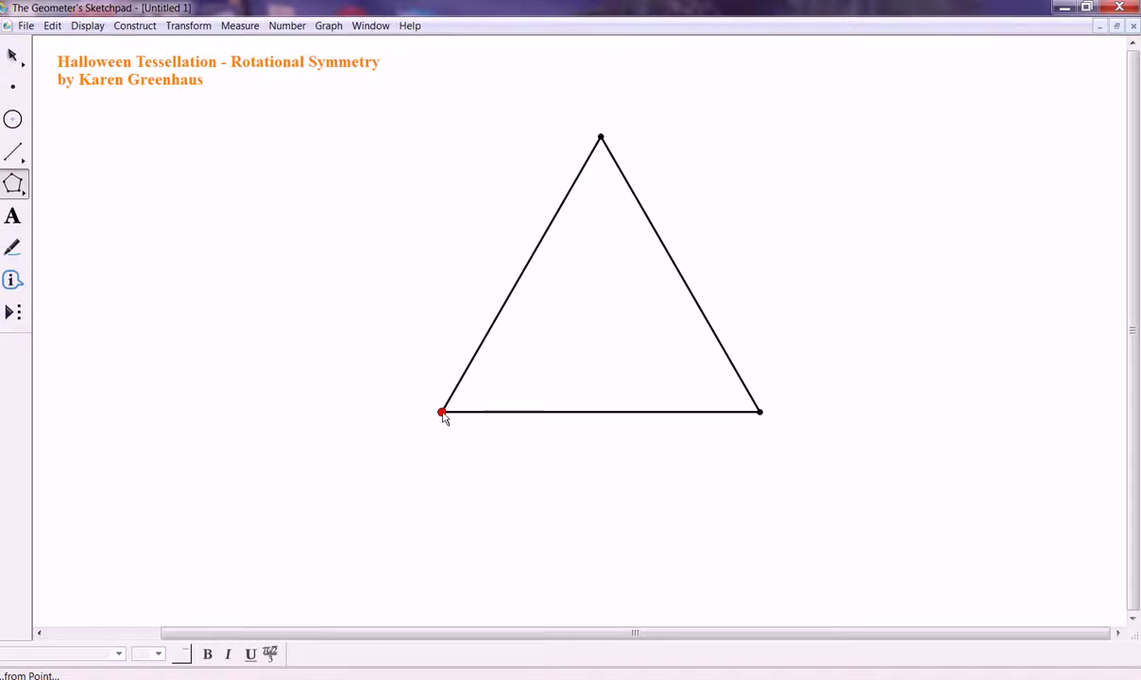
Start the ghost edge at the lower-left corner, tracing a first bump and the dip after it
click(442, 413)
click(459, 398)
click(470, 388)
click(484, 380)
click(498, 380)
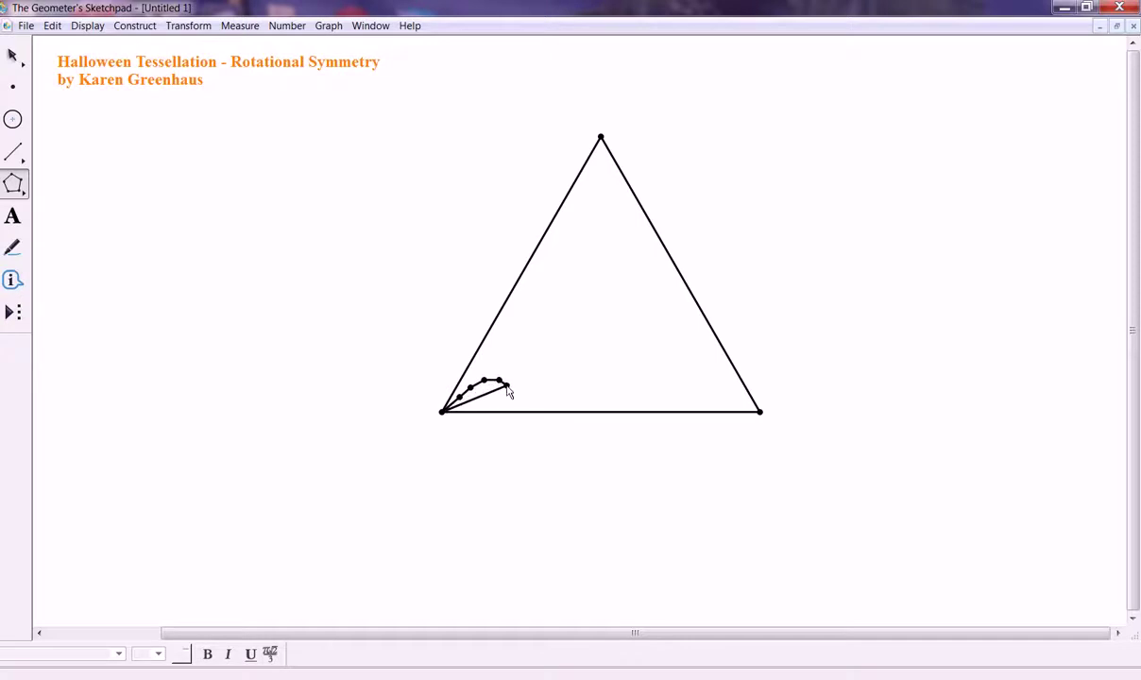
click(508, 385)
click(516, 395)
click(521, 401)
click(543, 405)
click(559, 398)
click(580, 395)
Trace a tall second bump that climbs up and comes back down near the base
click(595, 372)
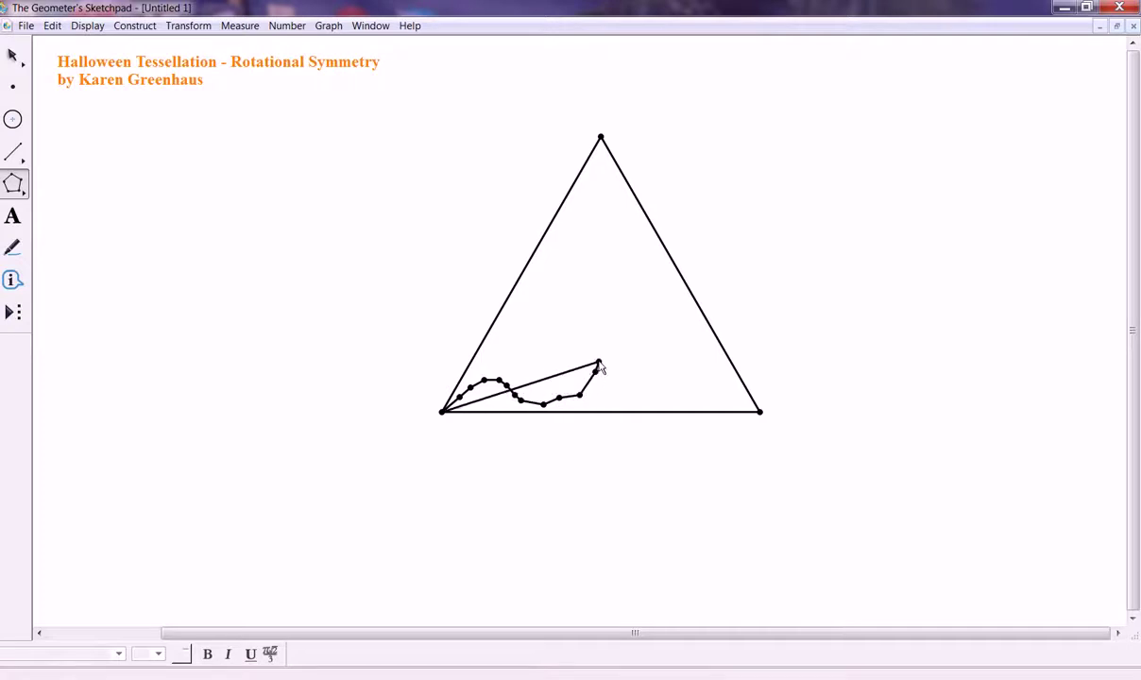
click(599, 357)
click(618, 340)
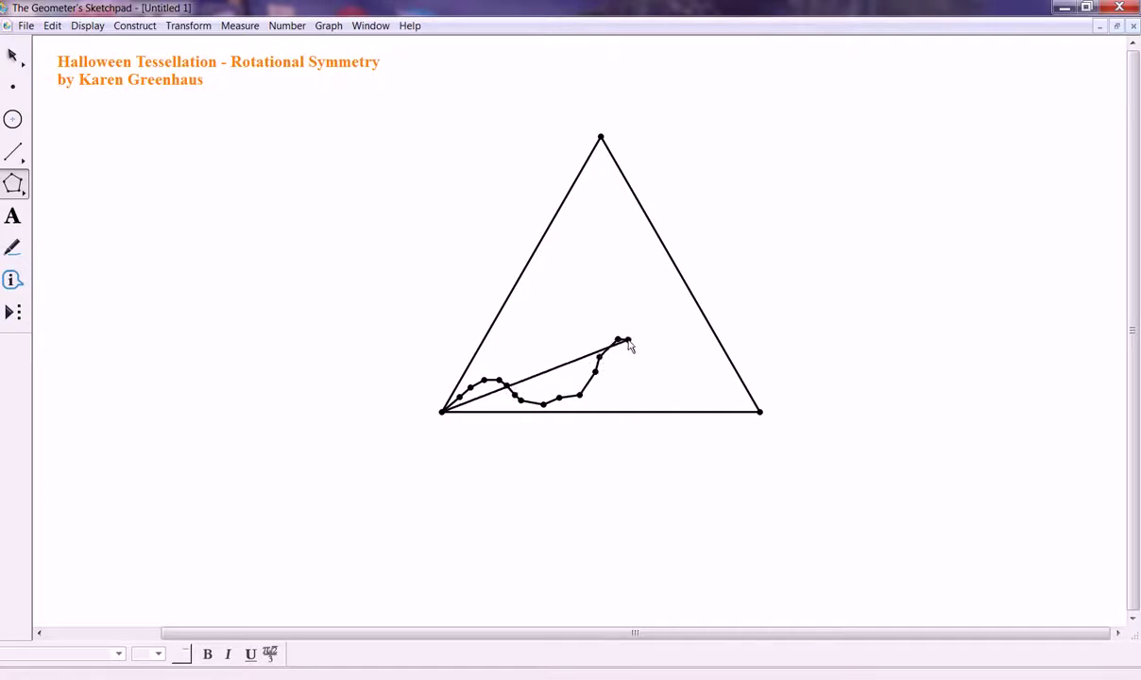
click(629, 339)
click(630, 353)
click(625, 364)
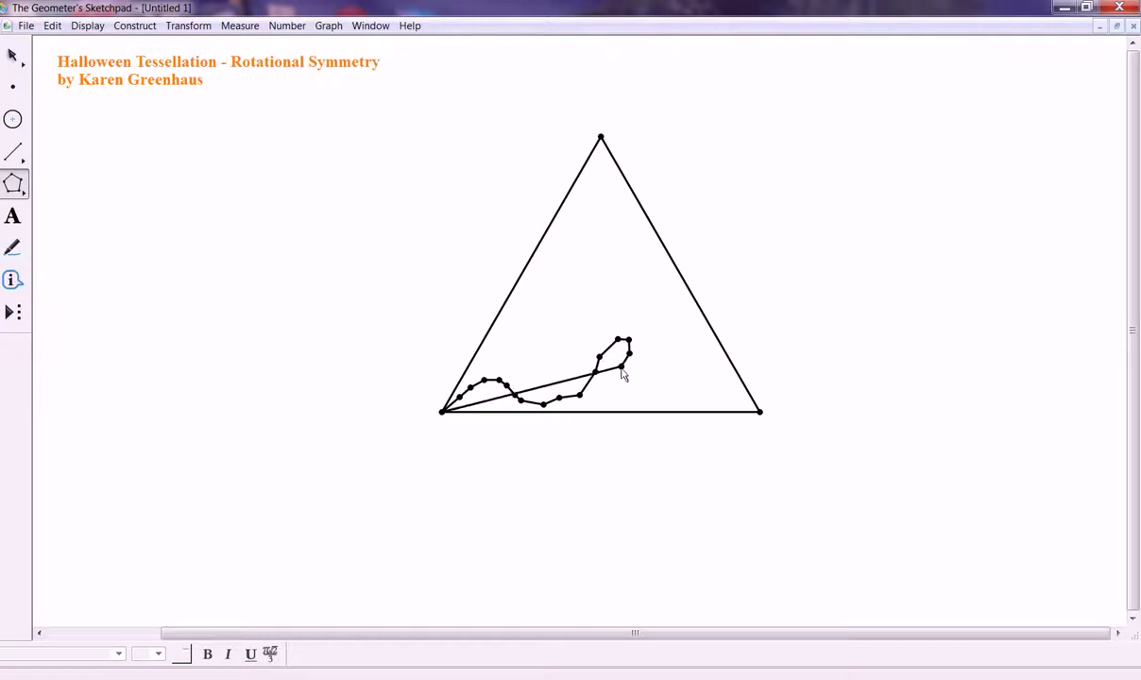
click(616, 386)
click(614, 398)
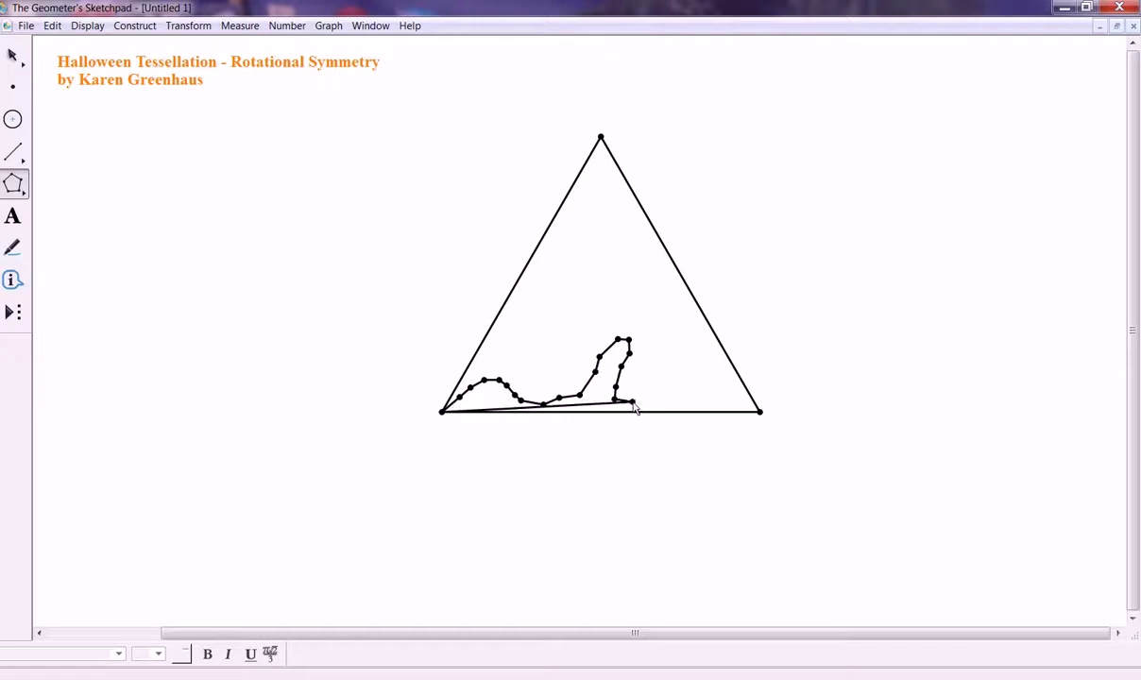
Continue along the base, up a spike, and end the edge at the bottom-right corner
click(636, 402)
click(661, 398)
click(681, 397)
click(702, 397)
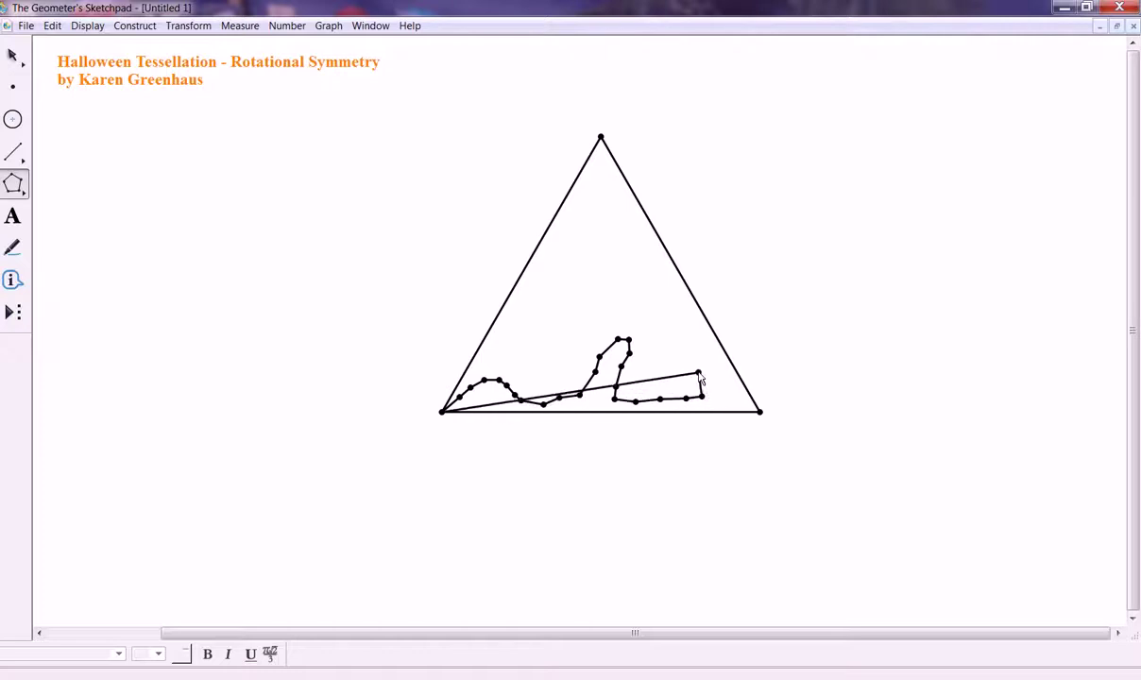
click(698, 372)
click(703, 343)
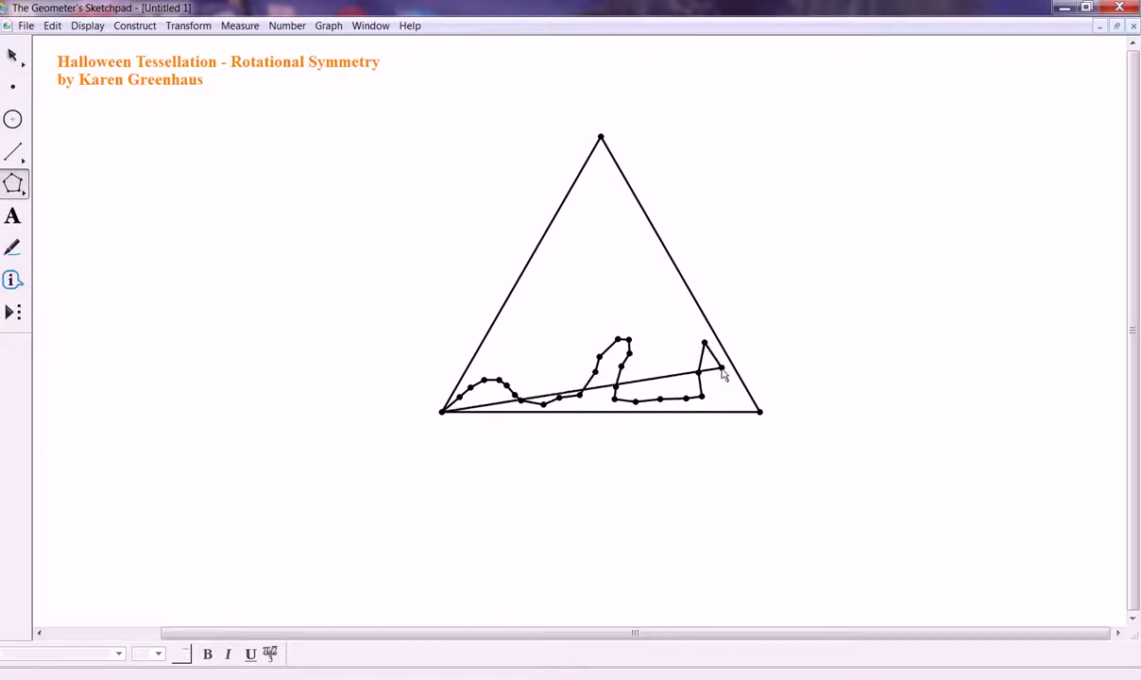
click(724, 375)
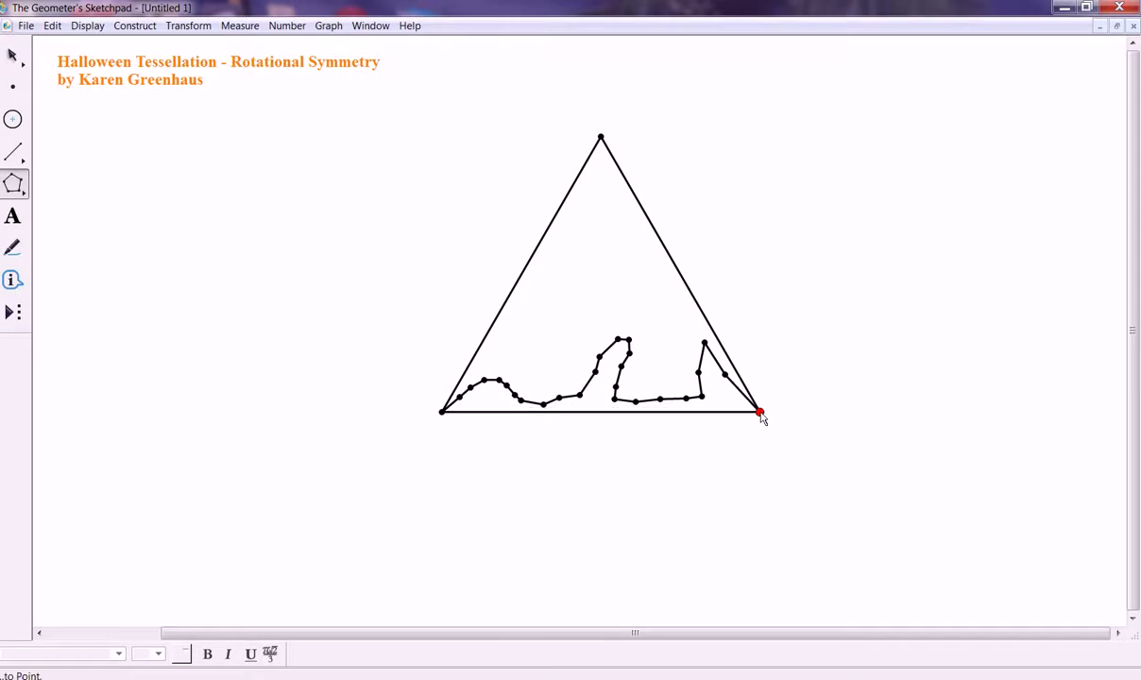
click(760, 412)
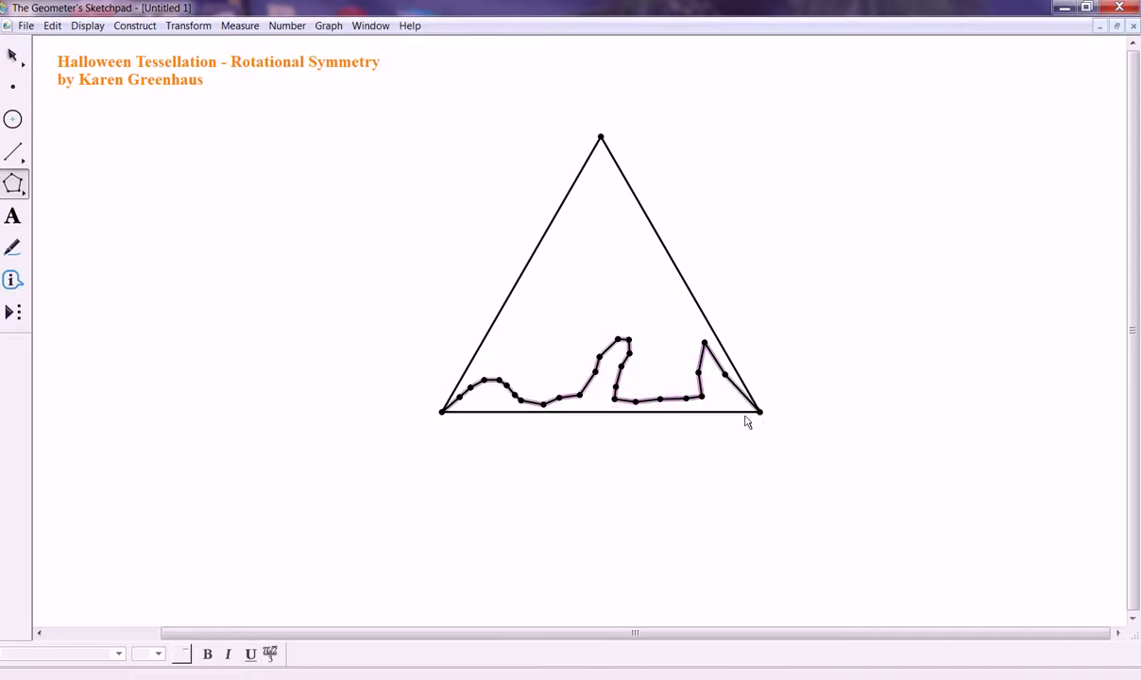
click(13, 55)
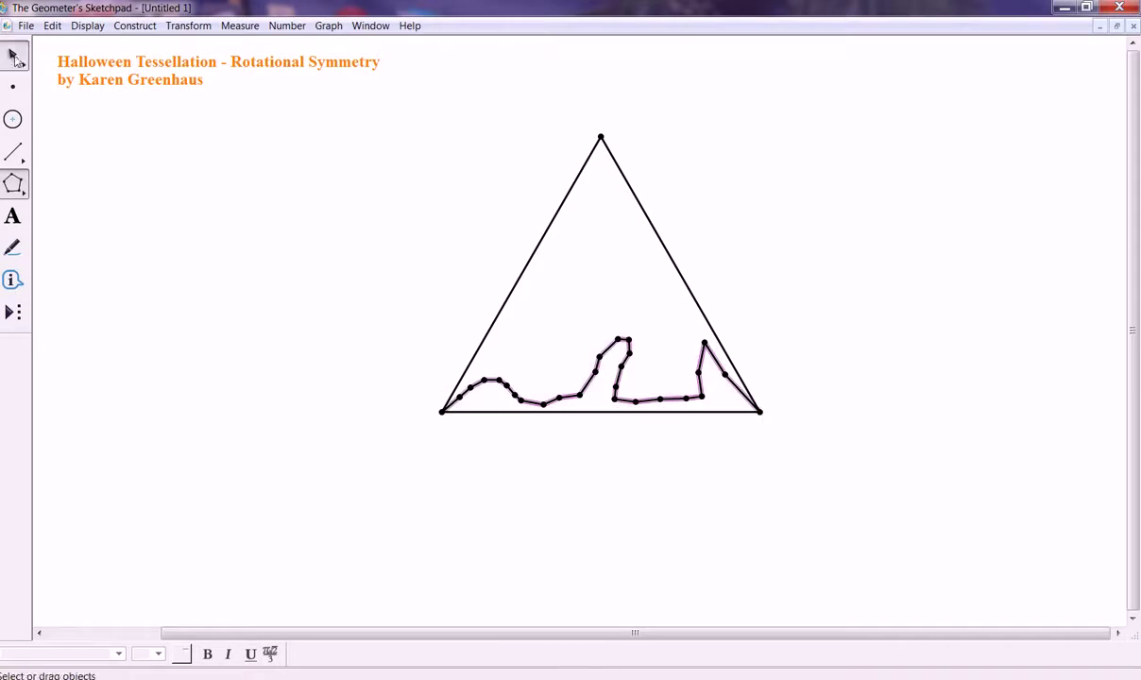
Hide the triangle's straight bottom side
click(587, 412)
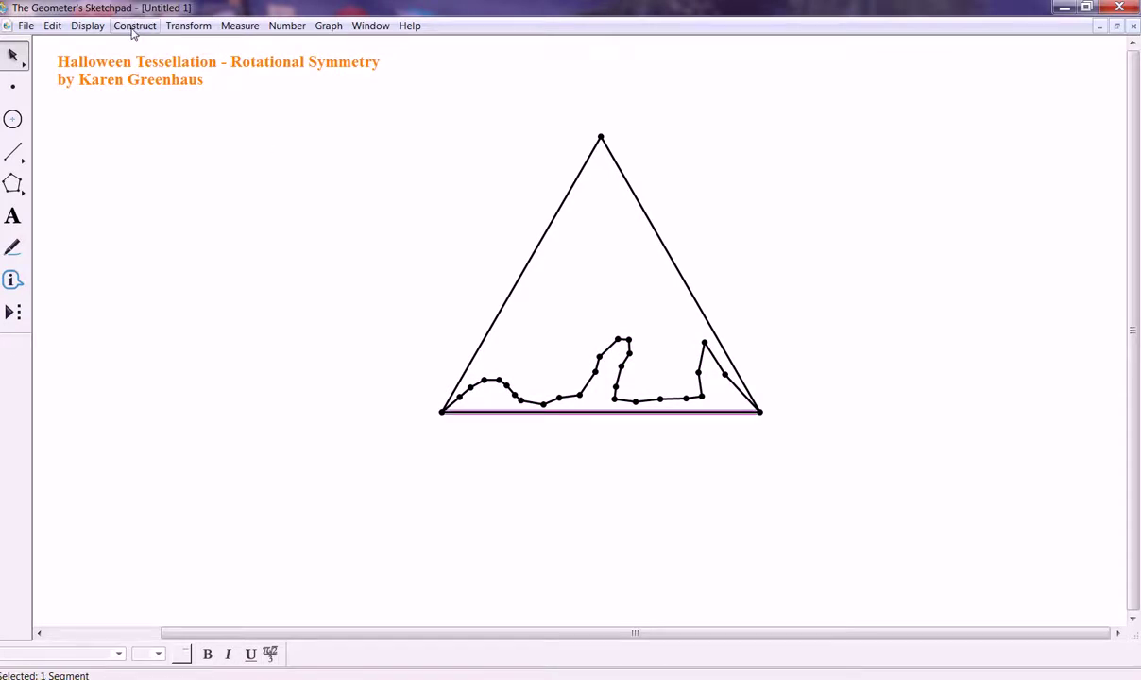
click(87, 26)
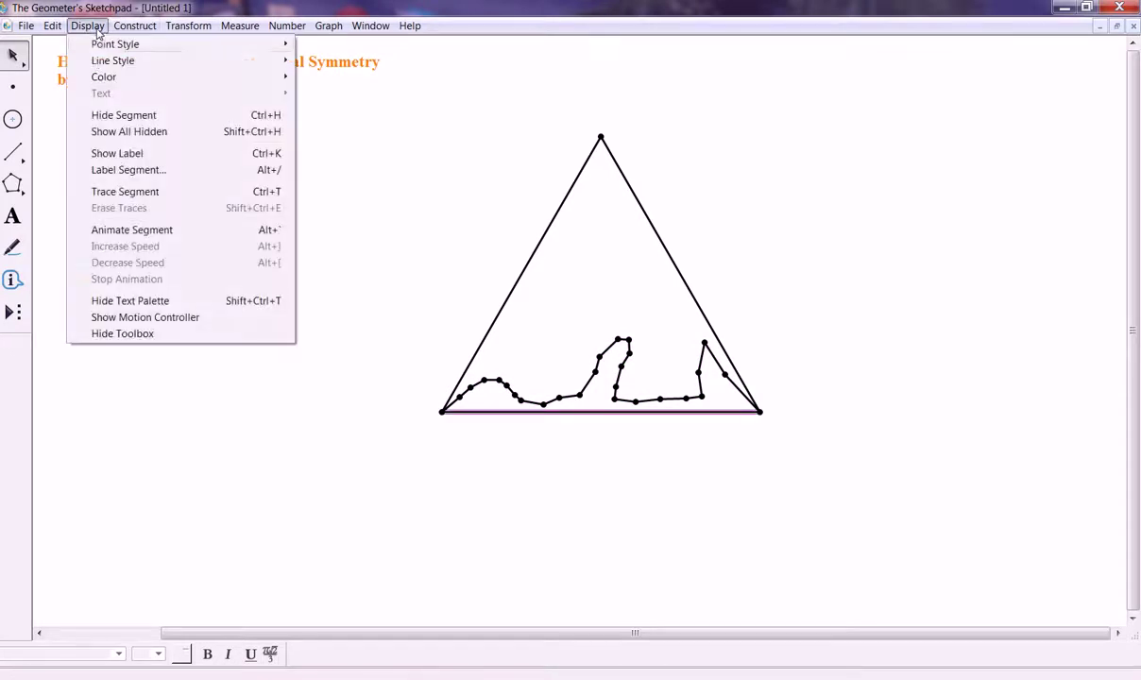
click(109, 117)
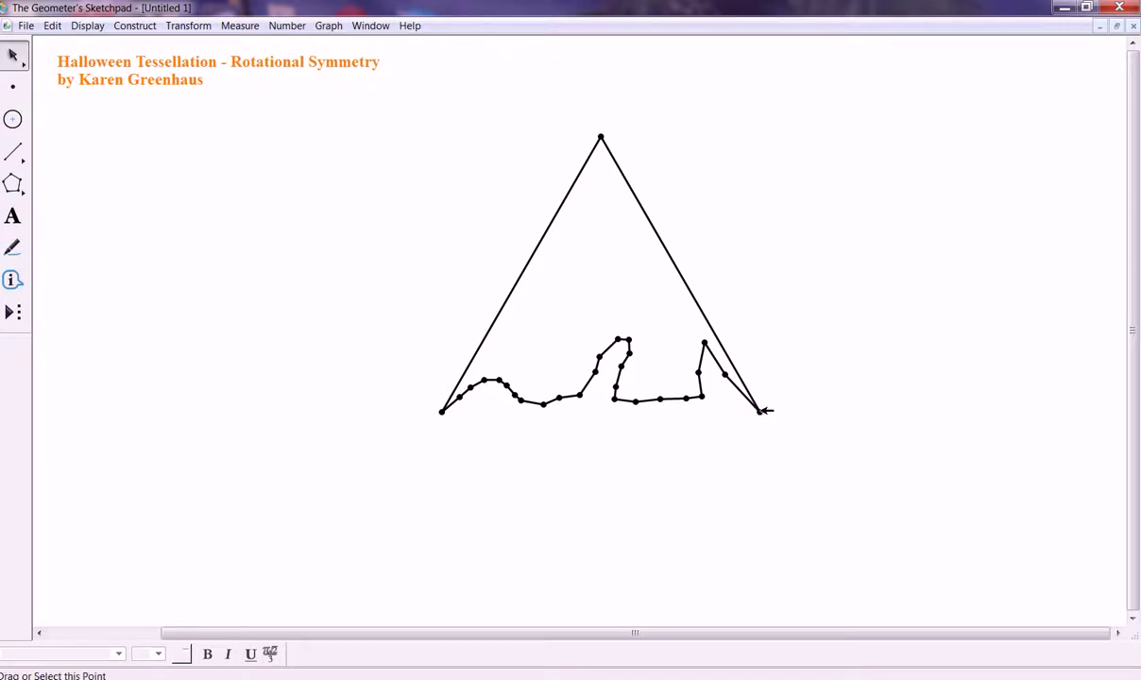
Select only the wavy curve's points and segments, leaving out the triangle's sides
drag(395, 298, 832, 449)
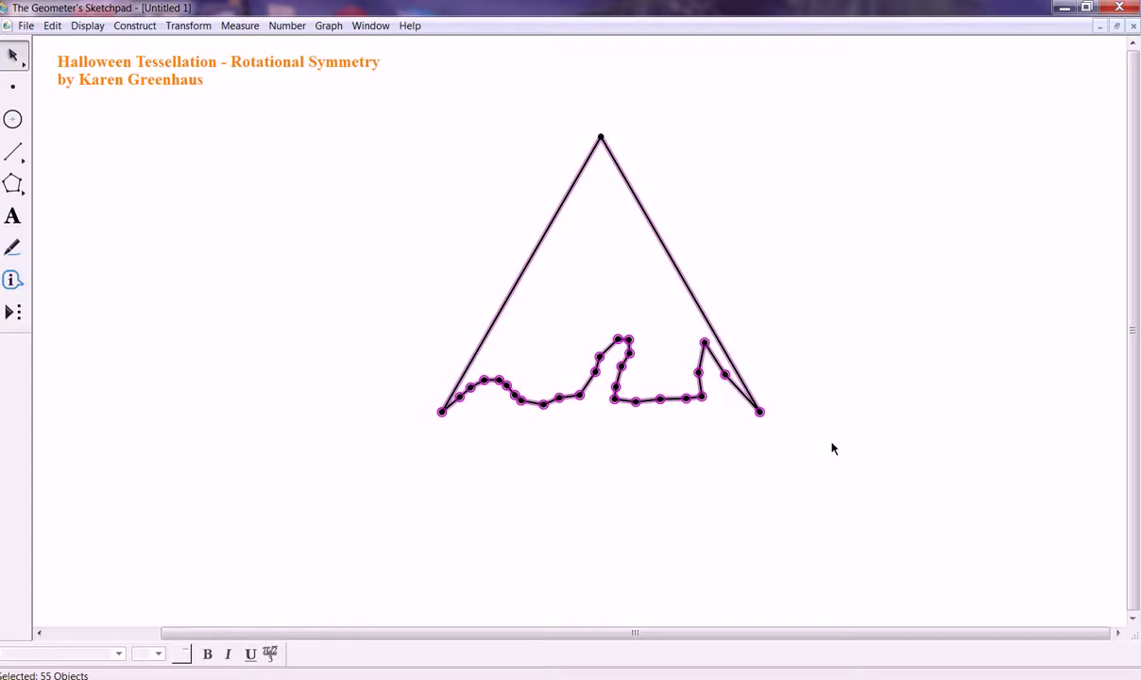
click(704, 305)
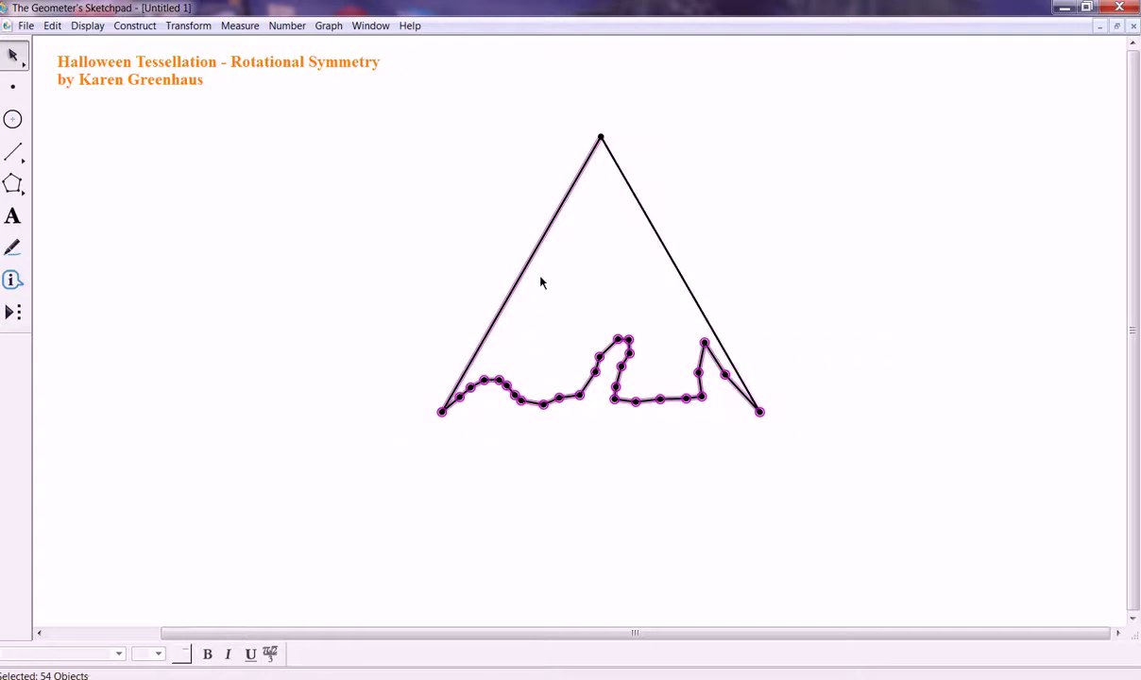
click(522, 275)
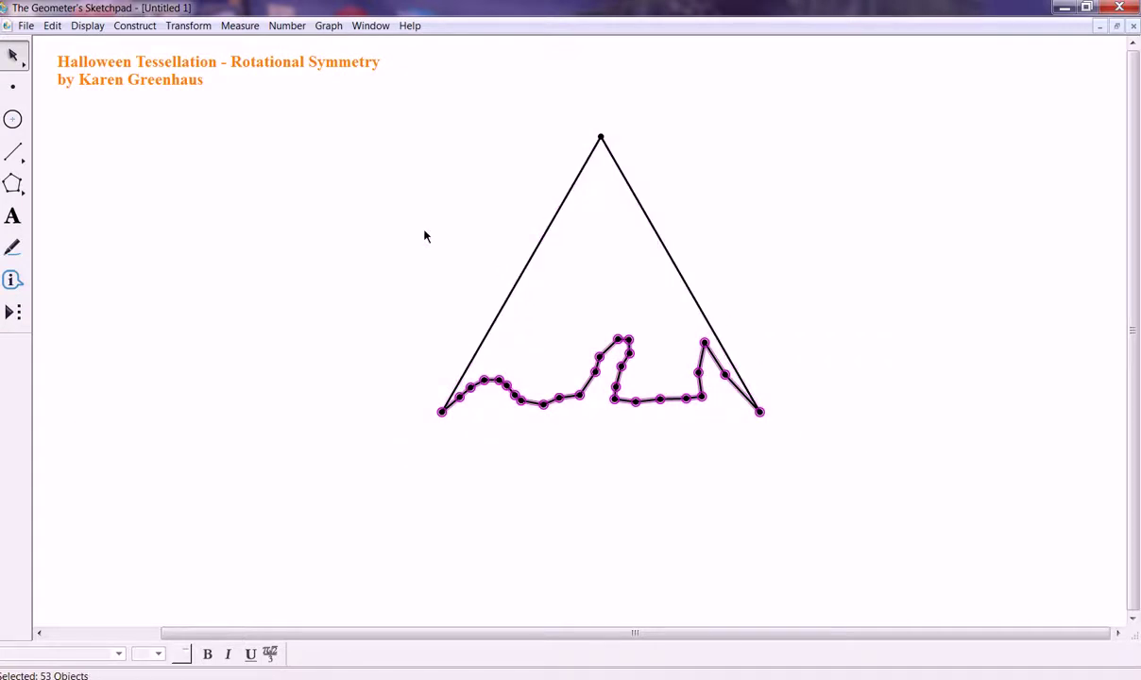
click(188, 26)
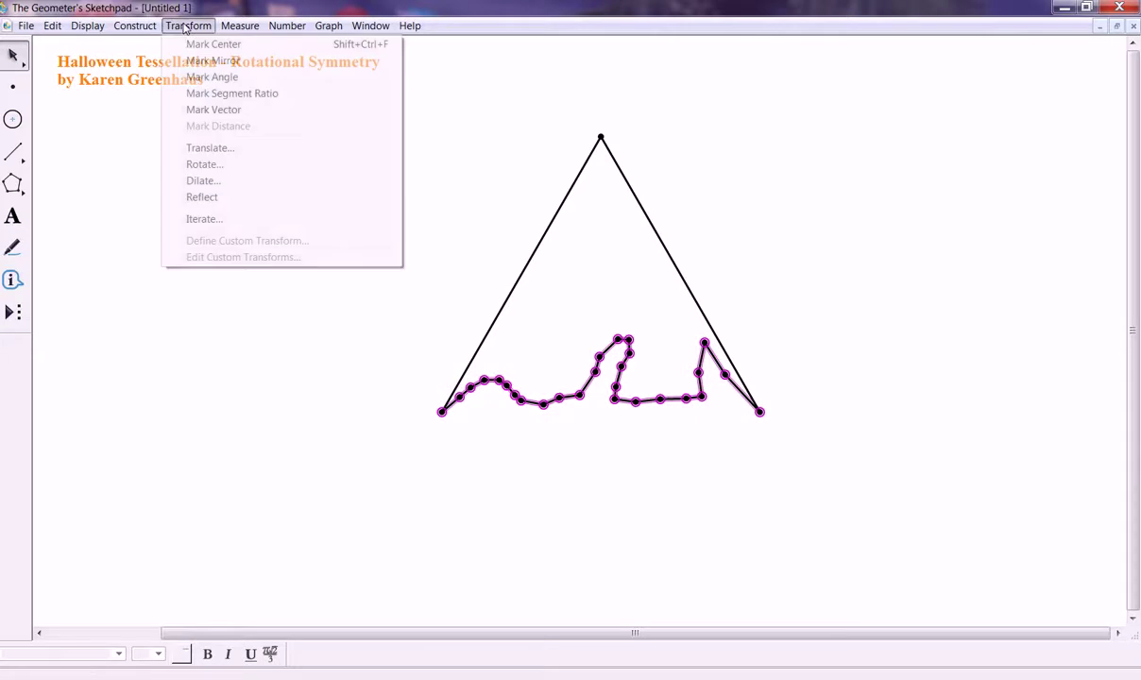
Rotate the wavy curve by -60° about the marked centre onto the right side
click(194, 164)
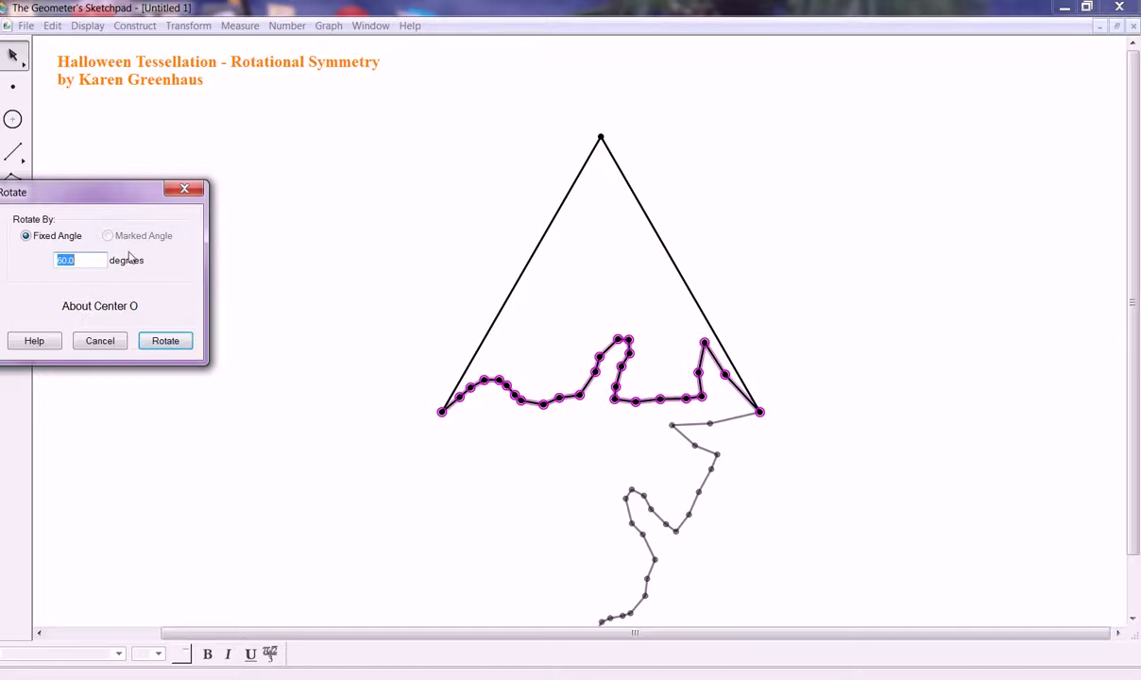
text(-60)
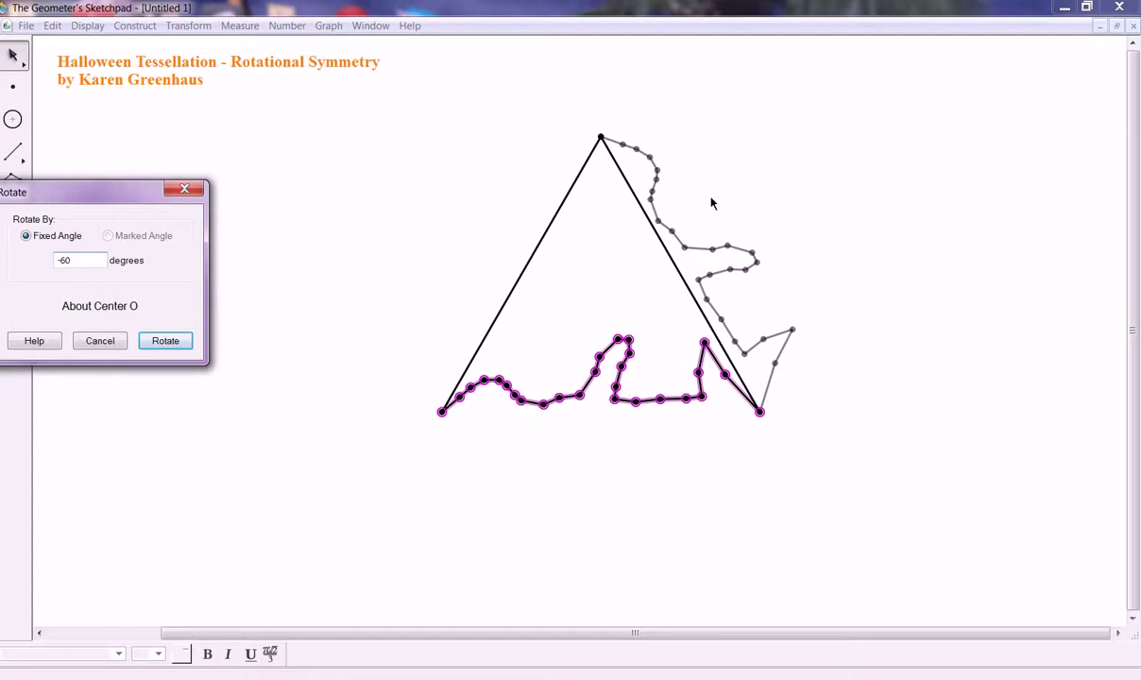
click(165, 340)
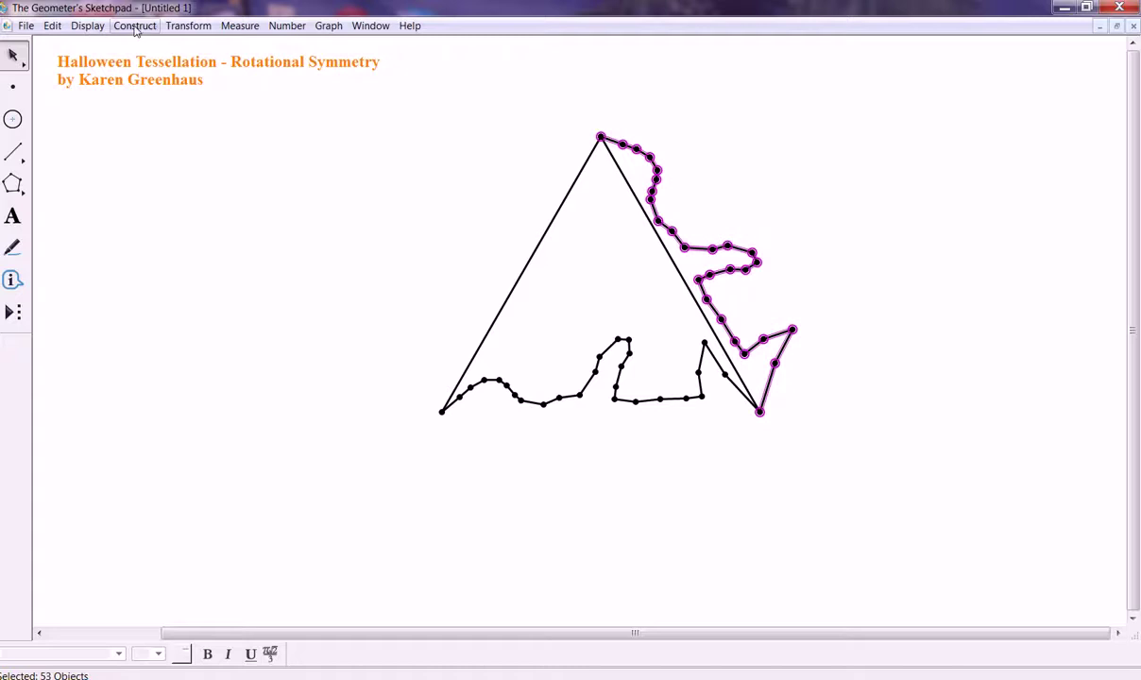
Rotate that copy again by 60° onto the left side, then deselect
click(188, 26)
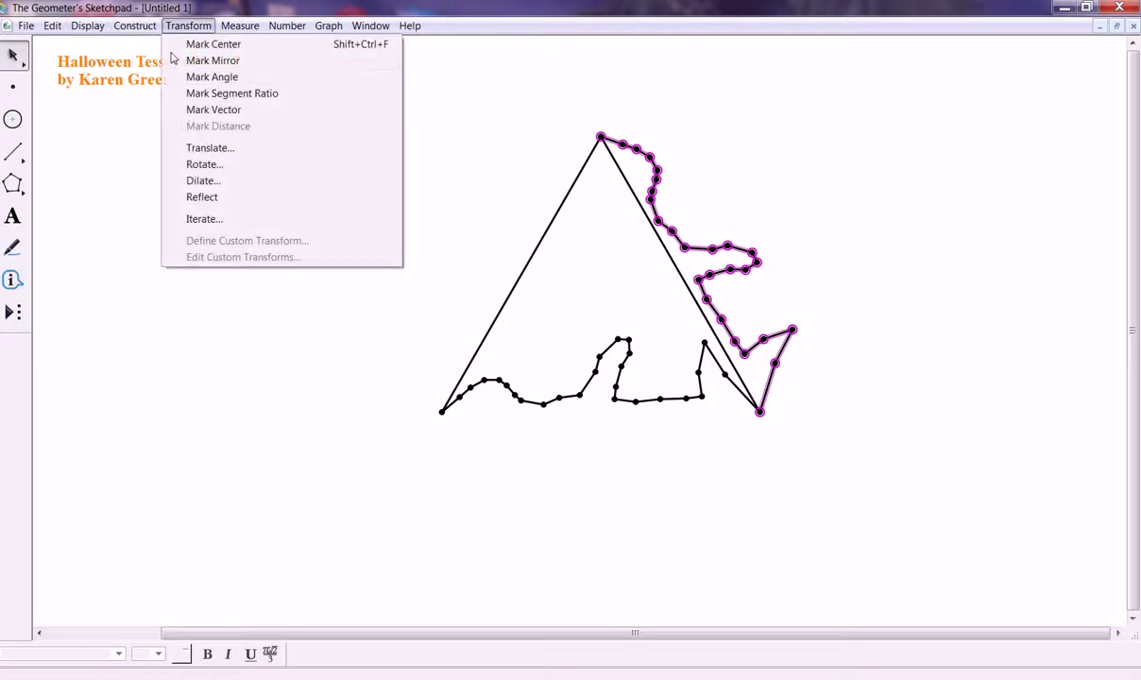
click(194, 164)
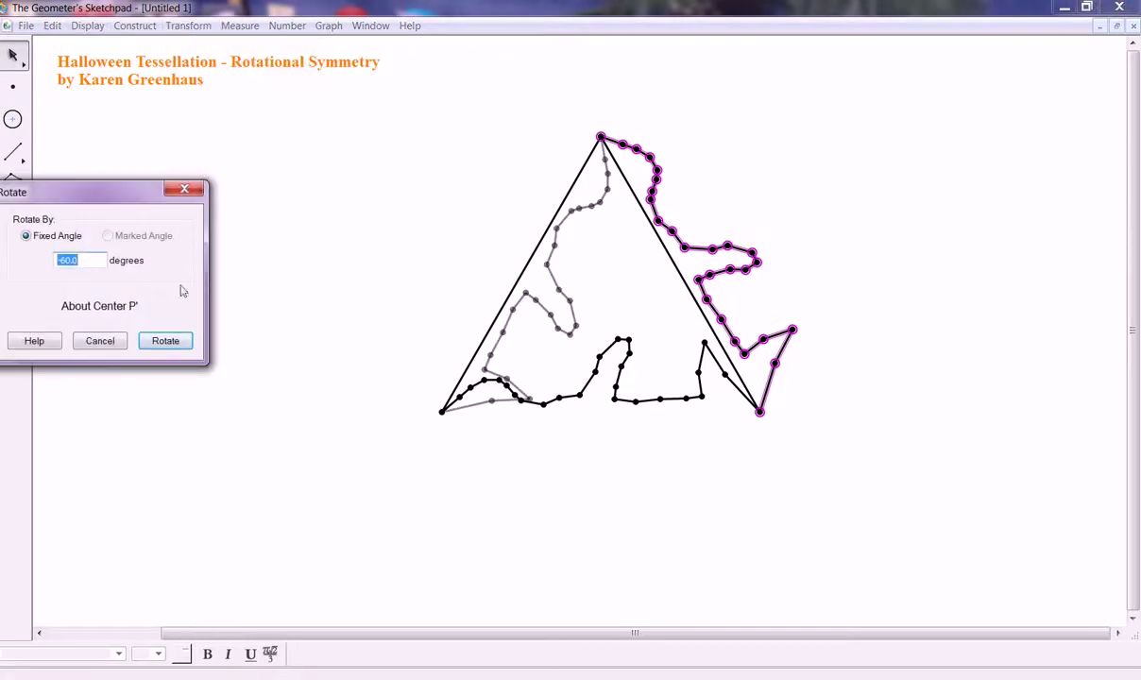
text(60)
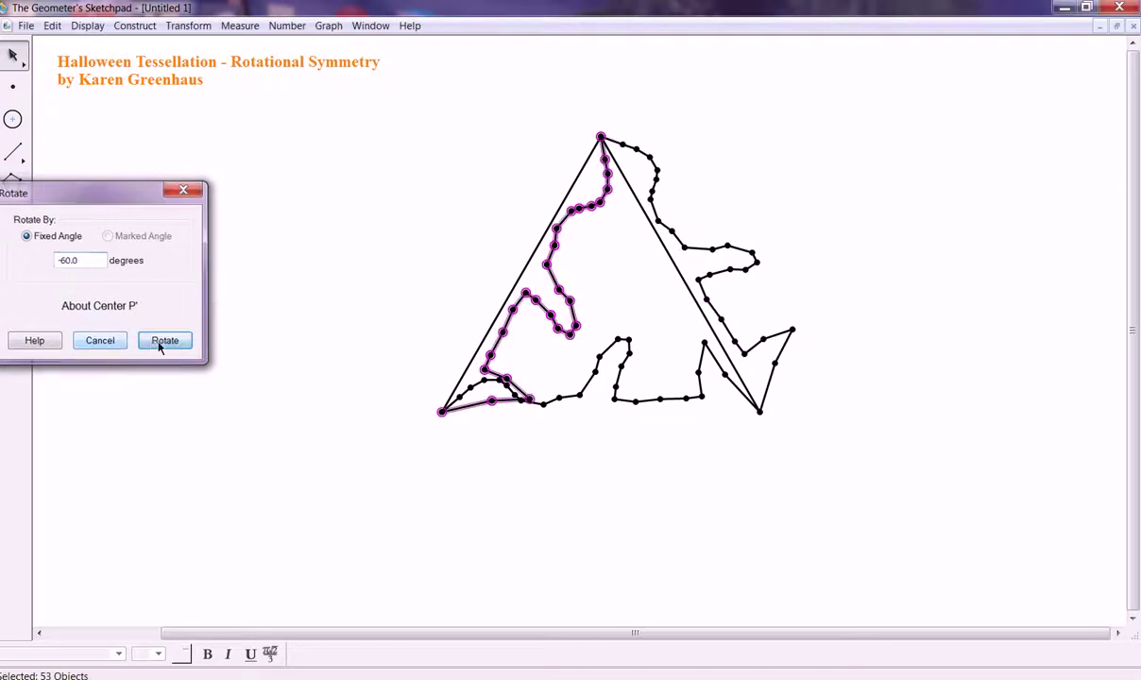
click(157, 341)
click(623, 425)
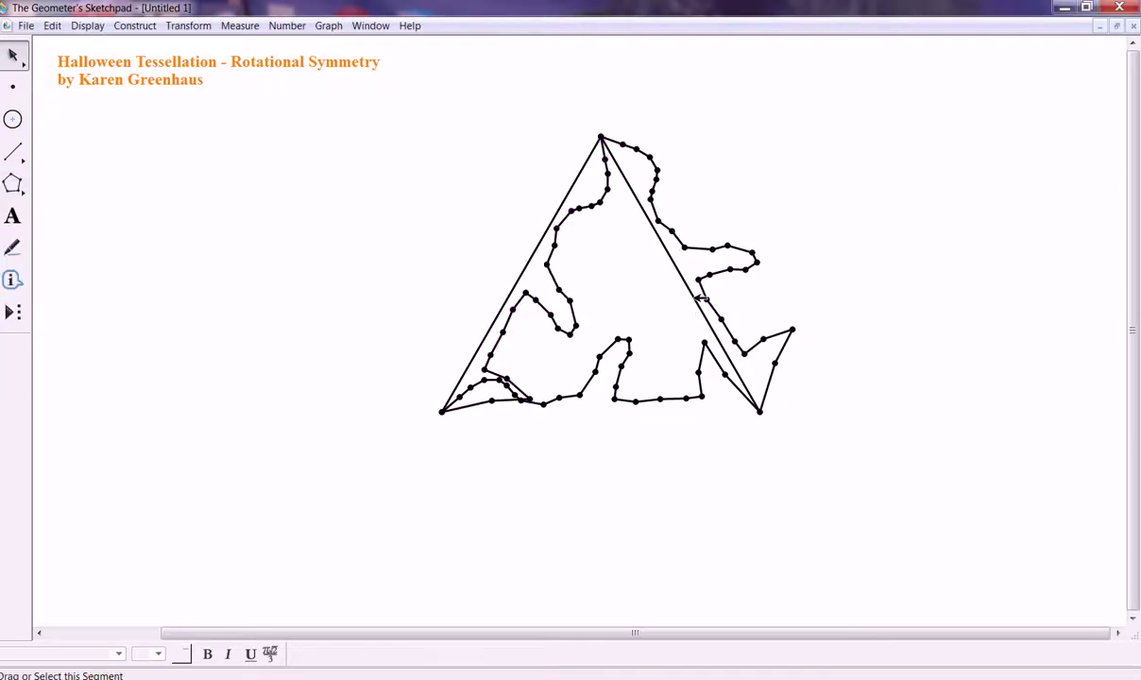
Hide the triangle's two remaining straight sides
click(681, 275)
click(530, 263)
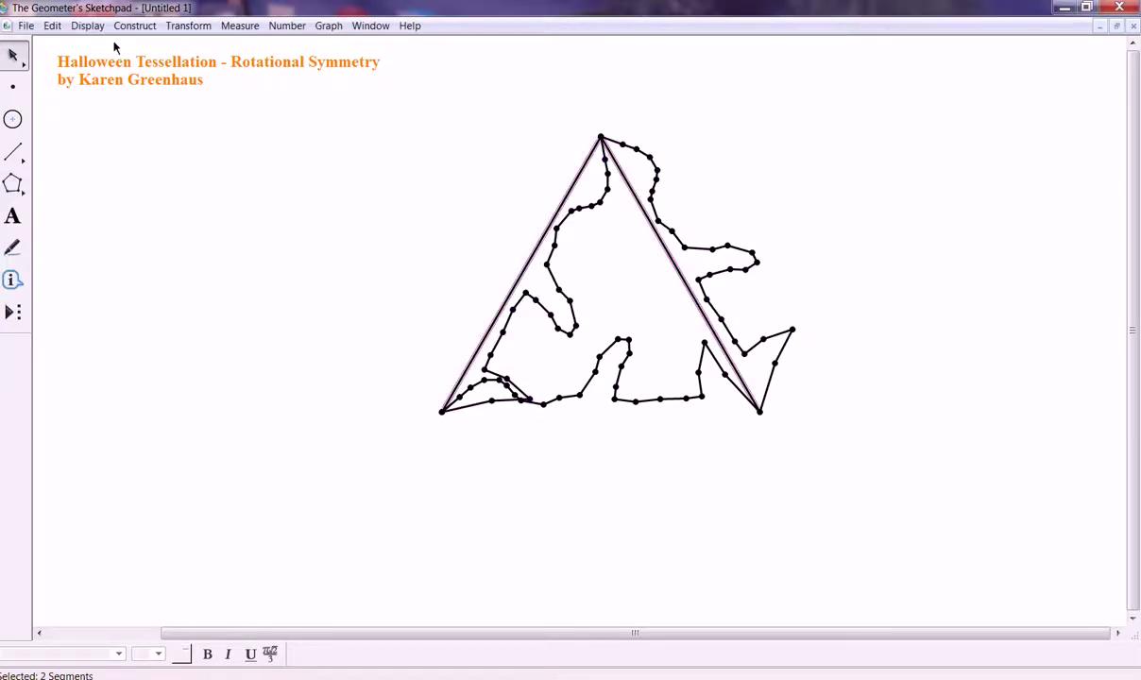
click(87, 26)
click(114, 115)
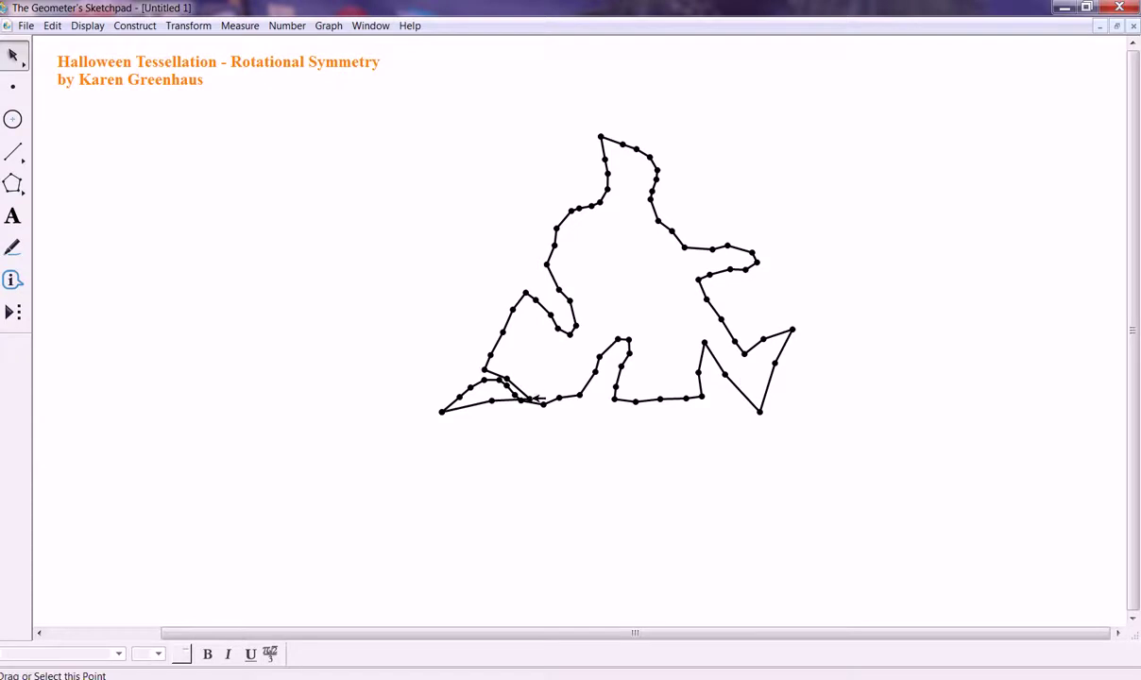
Reshape the ghost outline by dragging curve vertices near the lower-left corner
drag(532, 397, 508, 405)
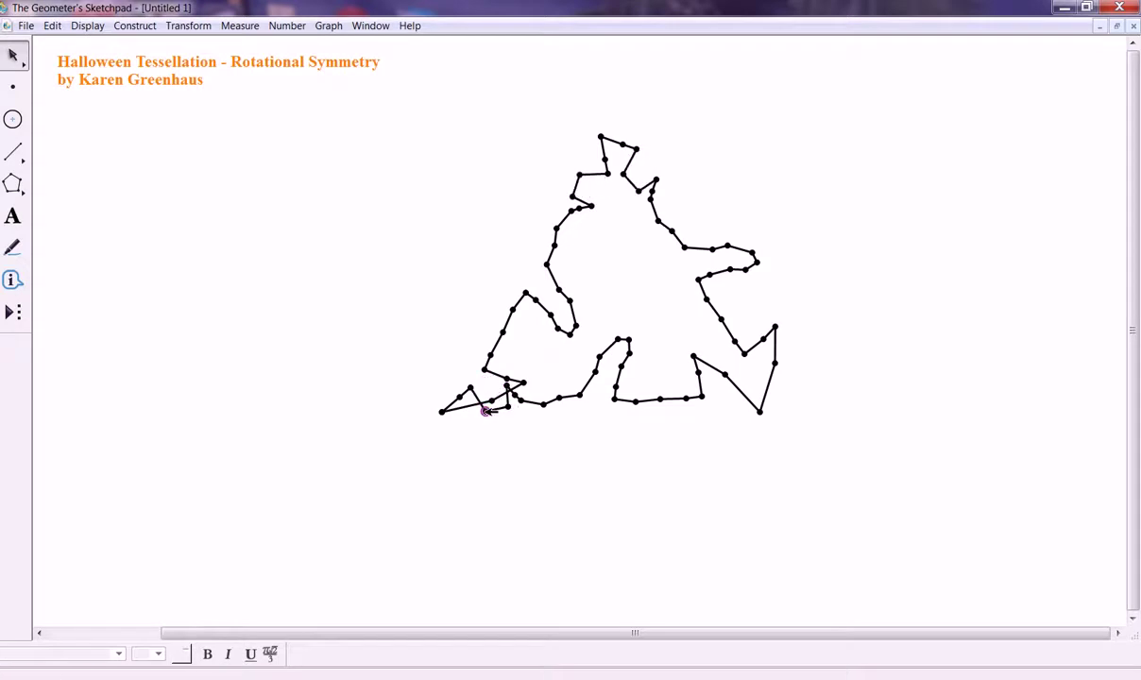
drag(485, 410, 493, 383)
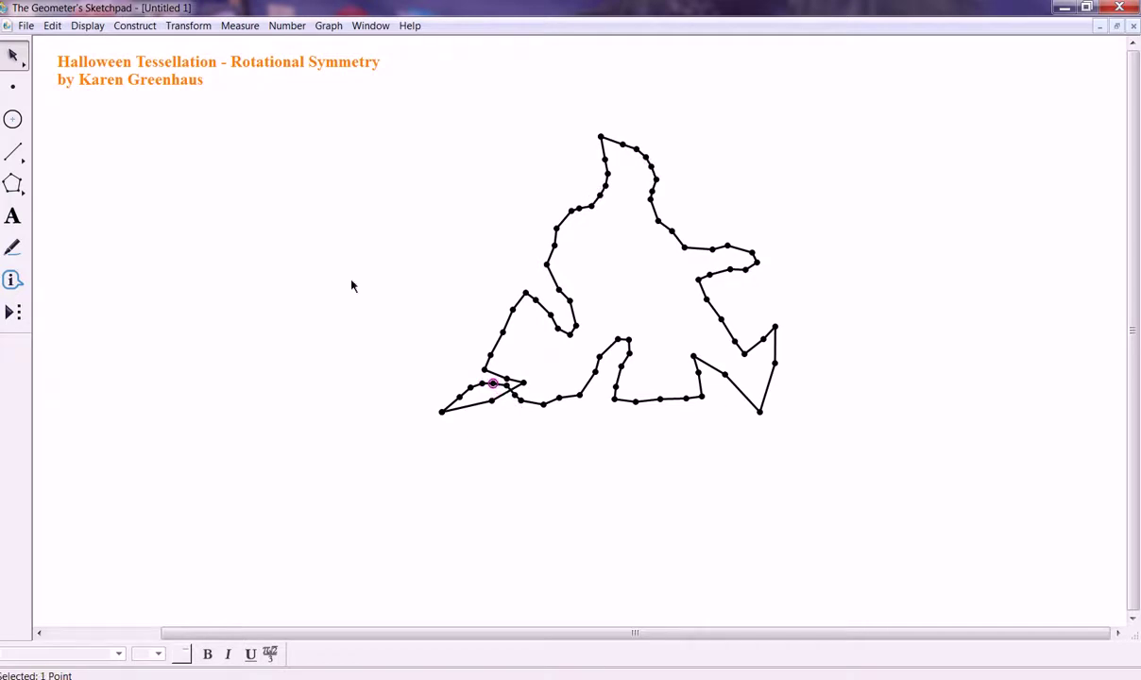
shift+click(474, 413)
click(509, 484)
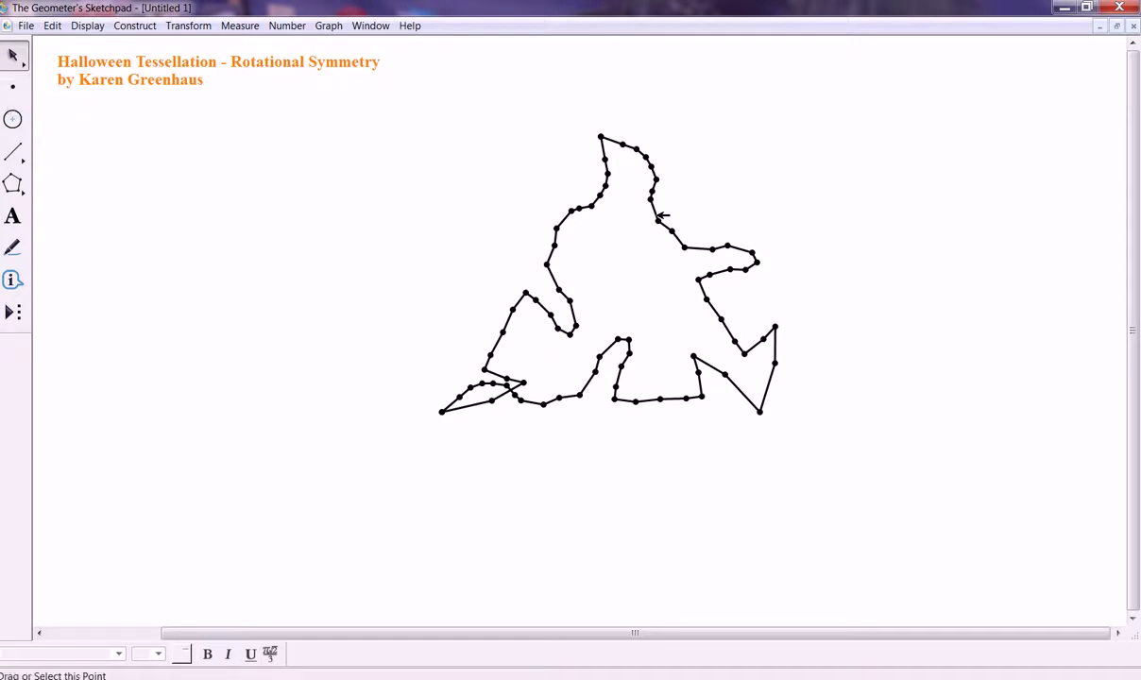
drag(13, 184, 47, 184)
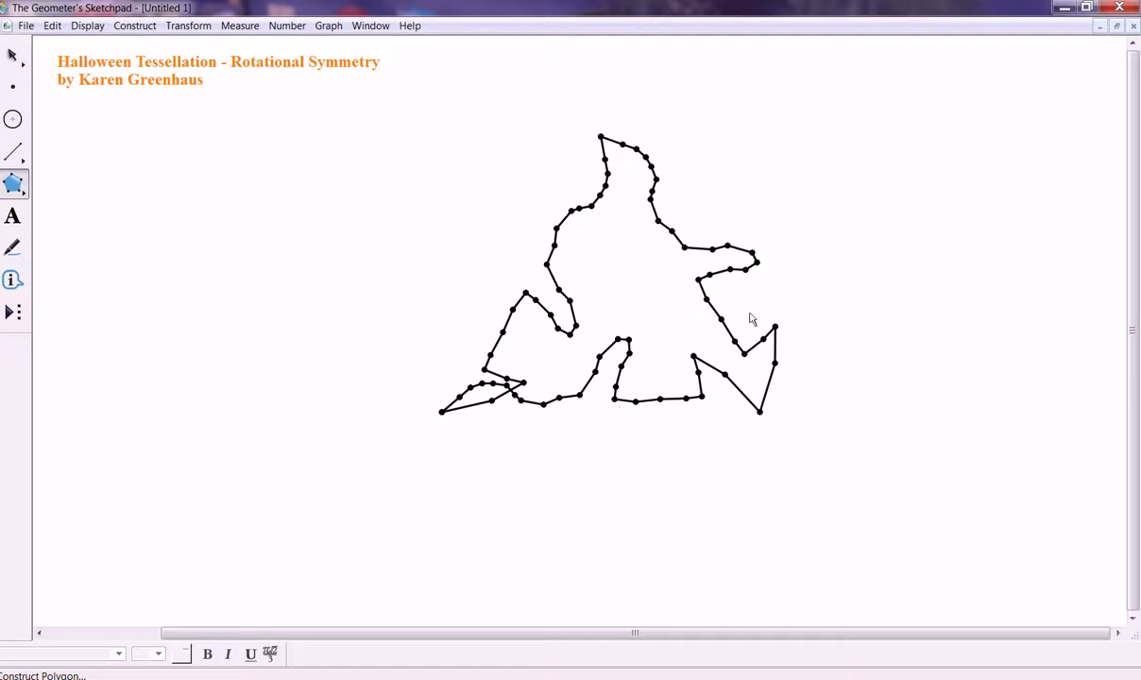
Trace every ghost outline vertex, from the top vertex all around and back, into one filled polygon
click(600, 138)
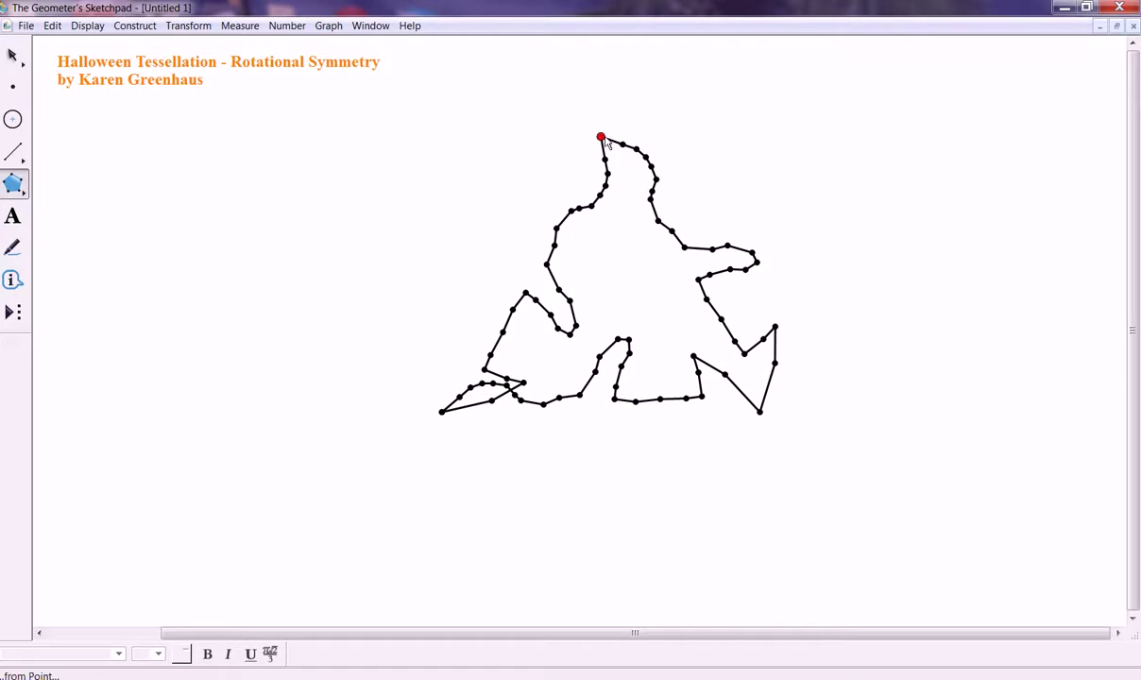
click(650, 166)
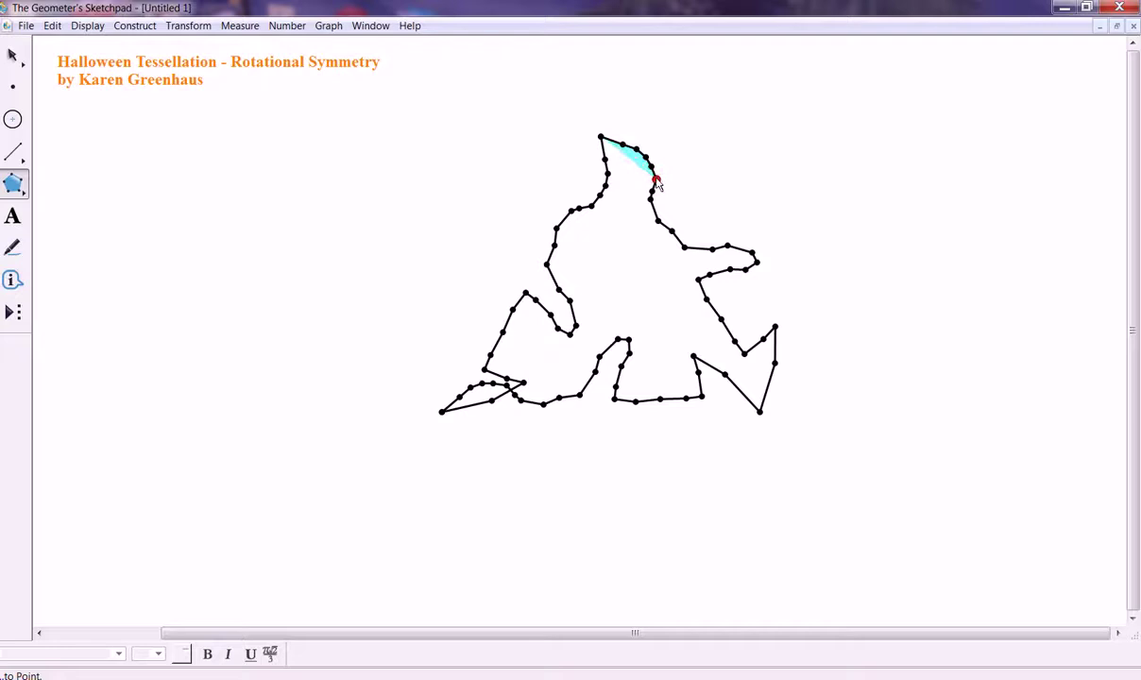
click(656, 177)
click(652, 189)
click(650, 199)
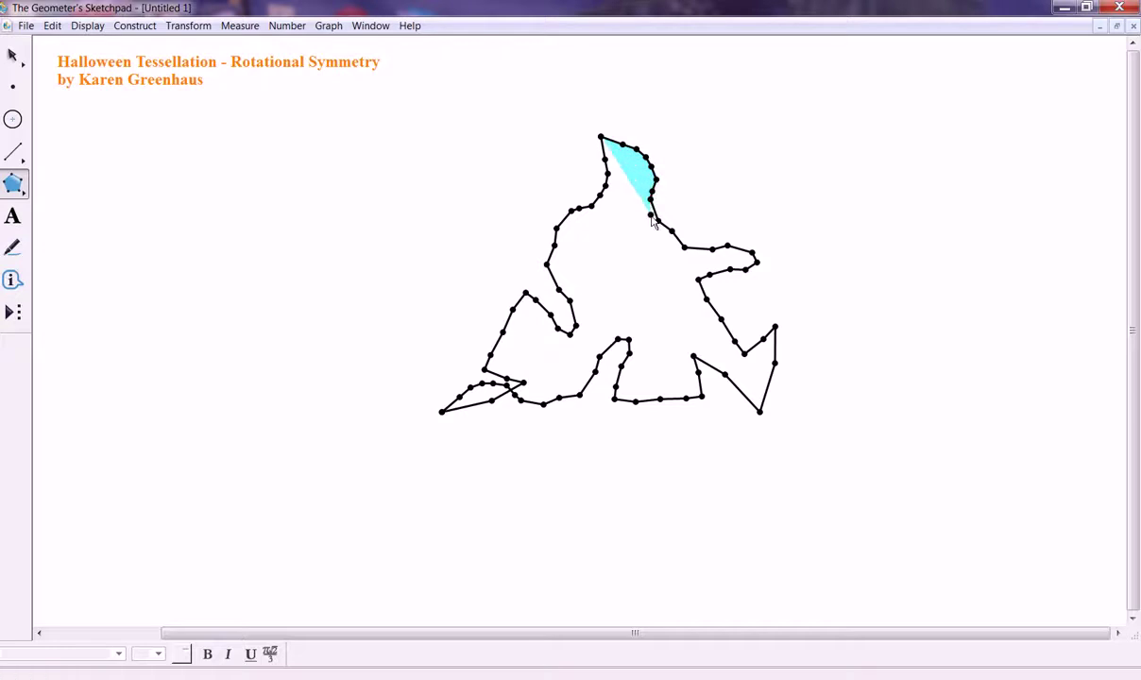
click(659, 220)
click(671, 231)
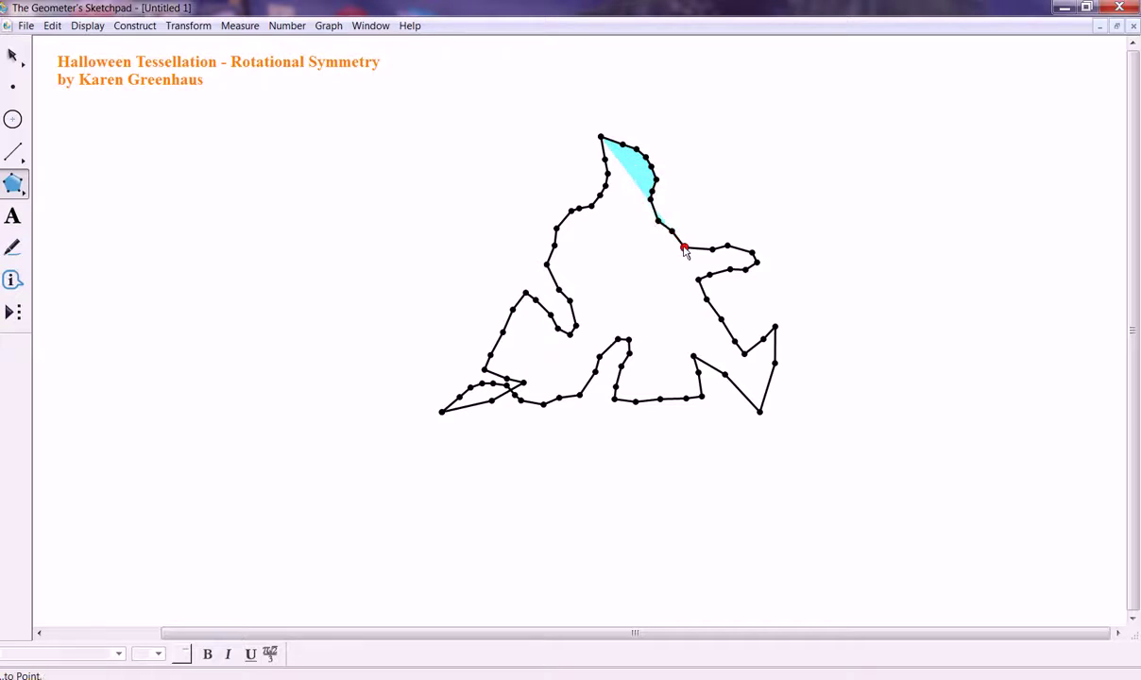
click(684, 246)
click(712, 248)
click(727, 247)
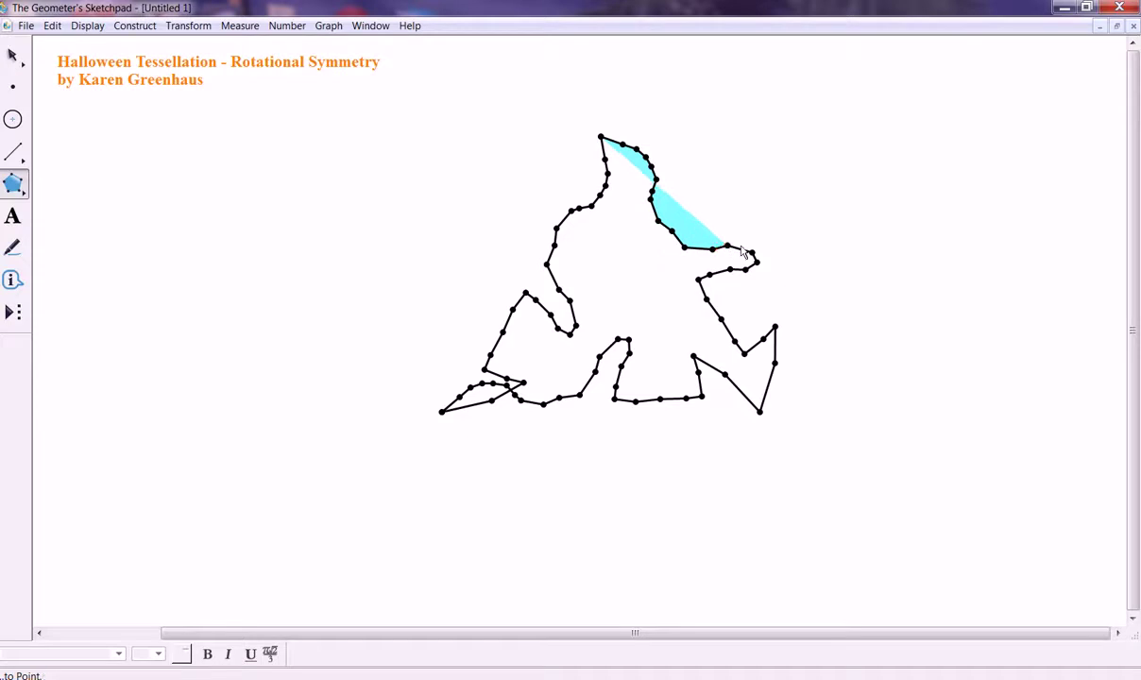
click(752, 253)
click(757, 262)
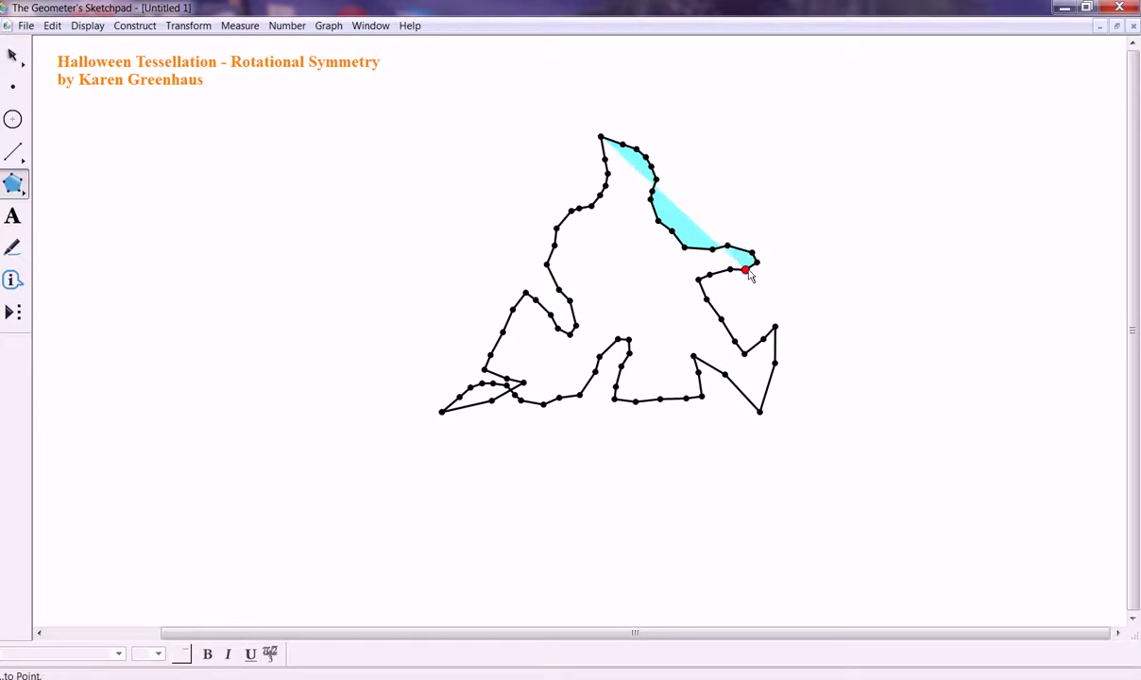
click(746, 270)
click(730, 270)
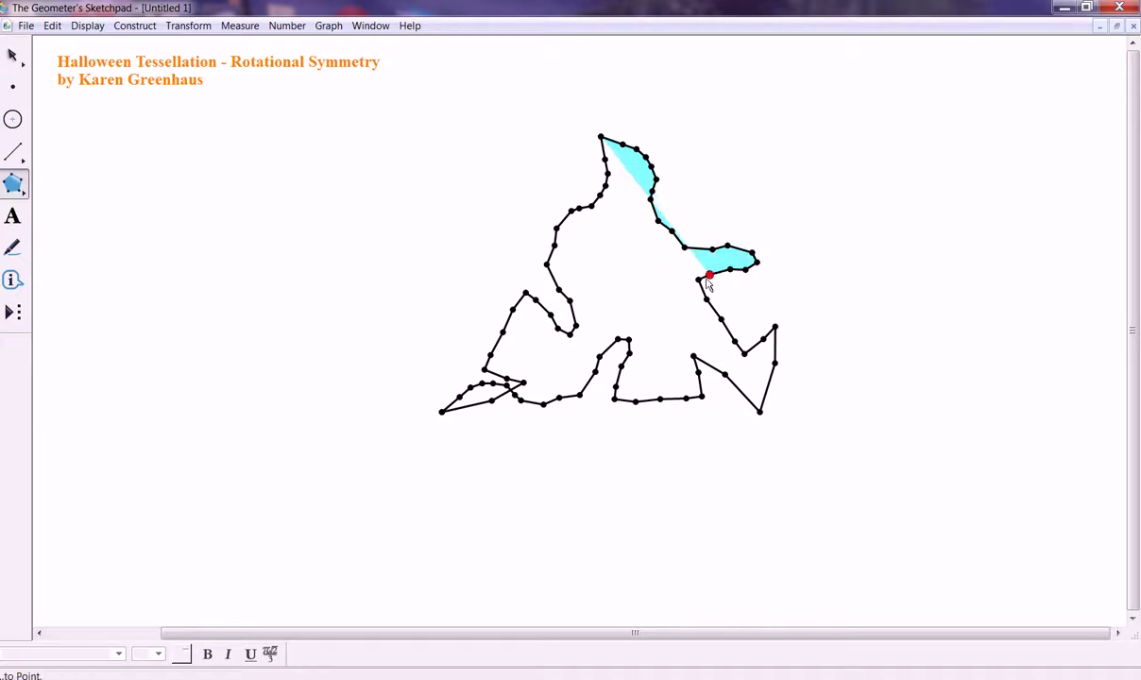
click(709, 275)
click(699, 280)
click(706, 299)
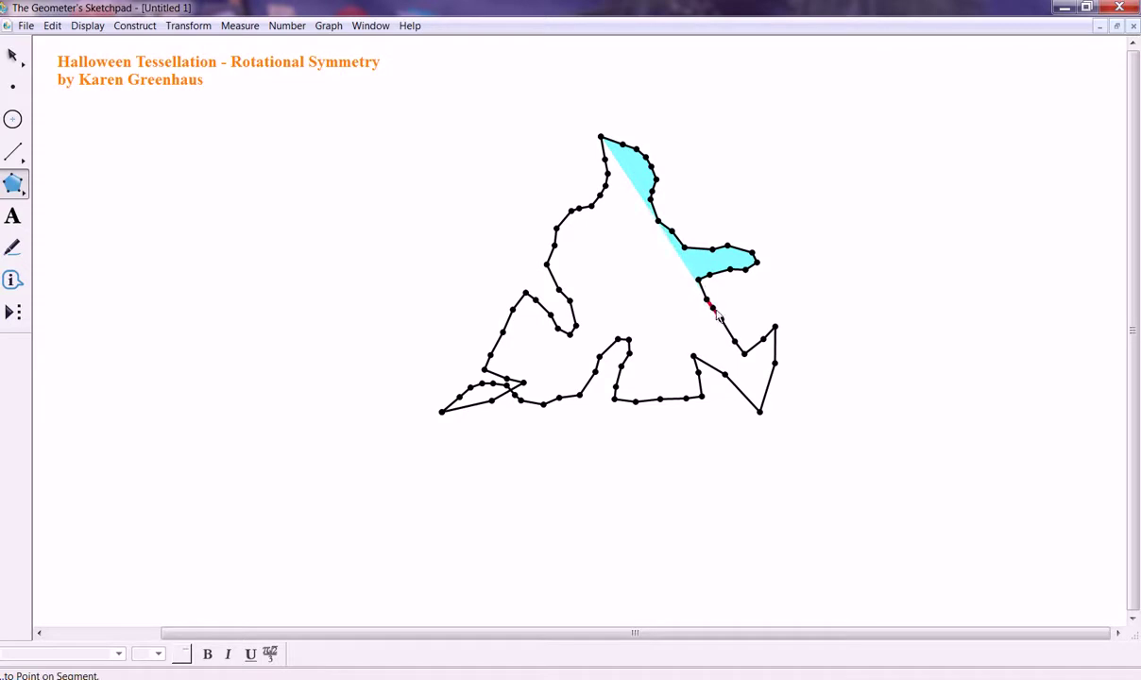
click(721, 318)
click(735, 343)
click(745, 353)
click(764, 339)
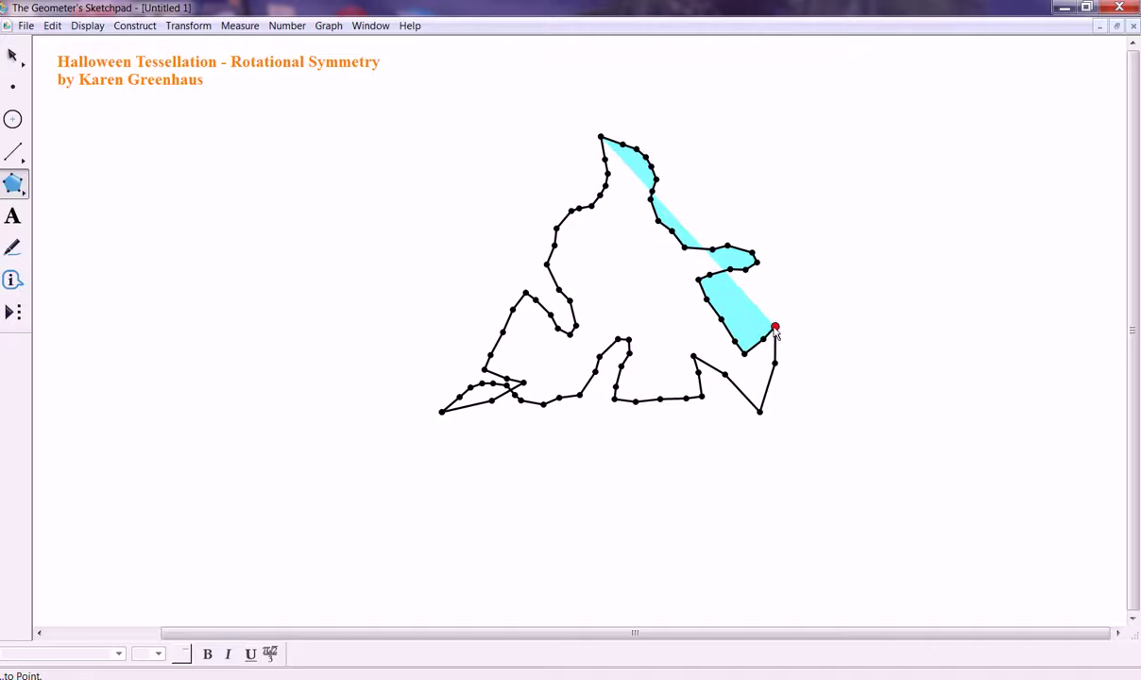
click(775, 327)
click(775, 364)
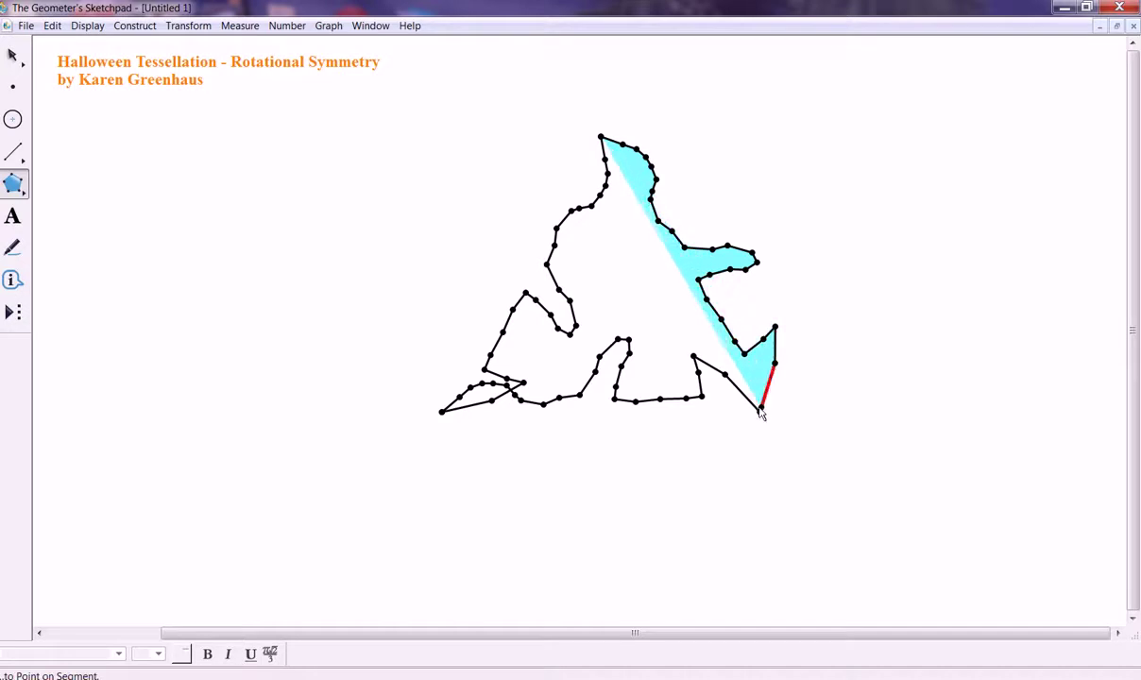
click(759, 411)
click(725, 376)
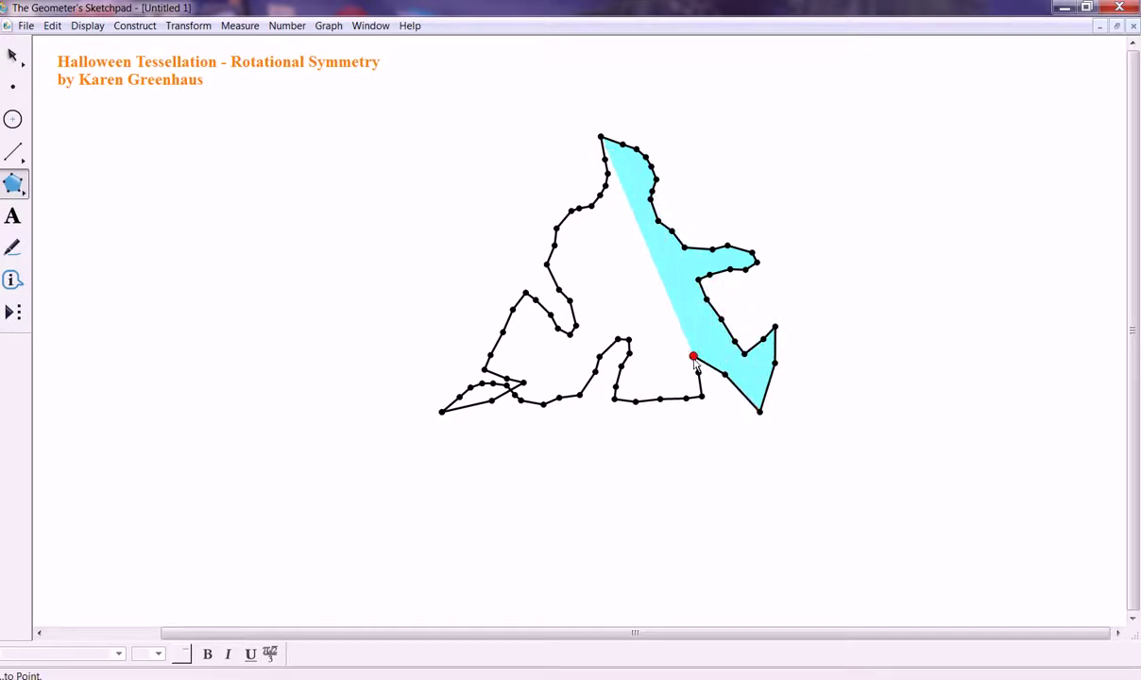
click(694, 357)
click(698, 372)
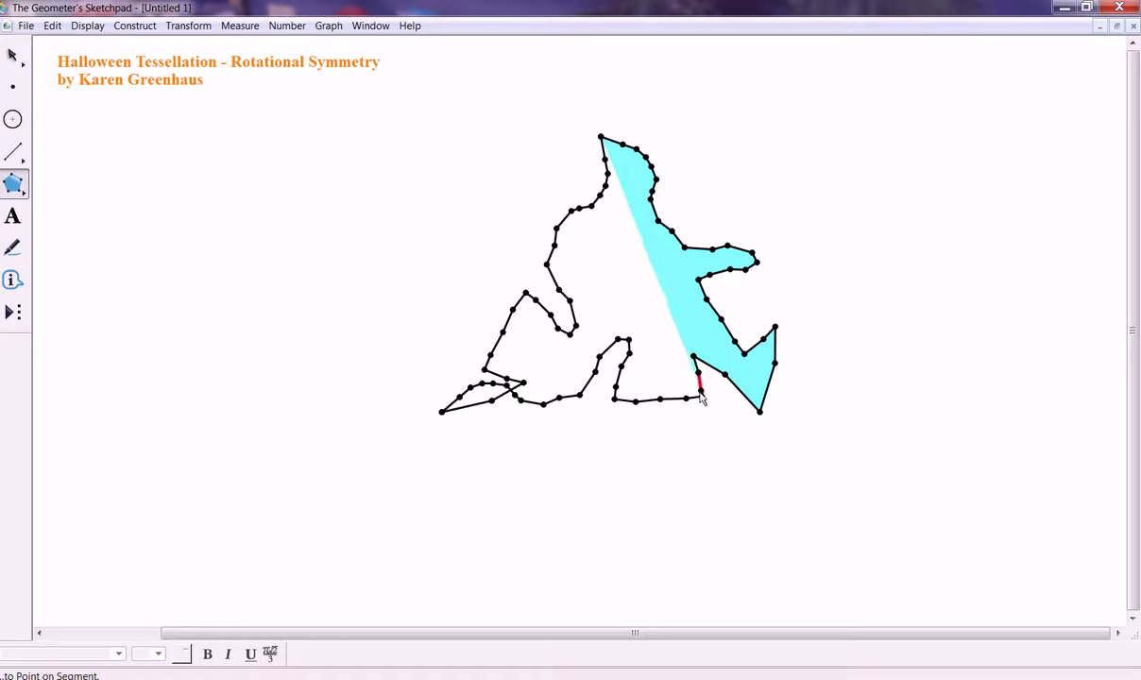
click(700, 397)
click(686, 399)
click(660, 400)
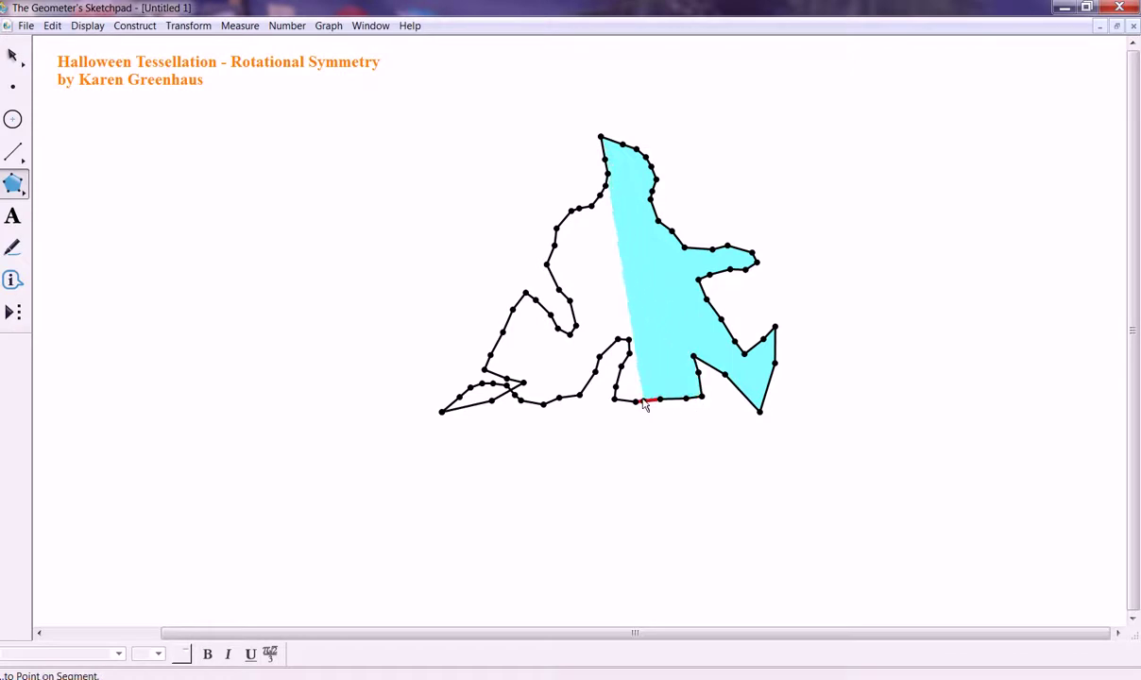
click(636, 401)
click(614, 399)
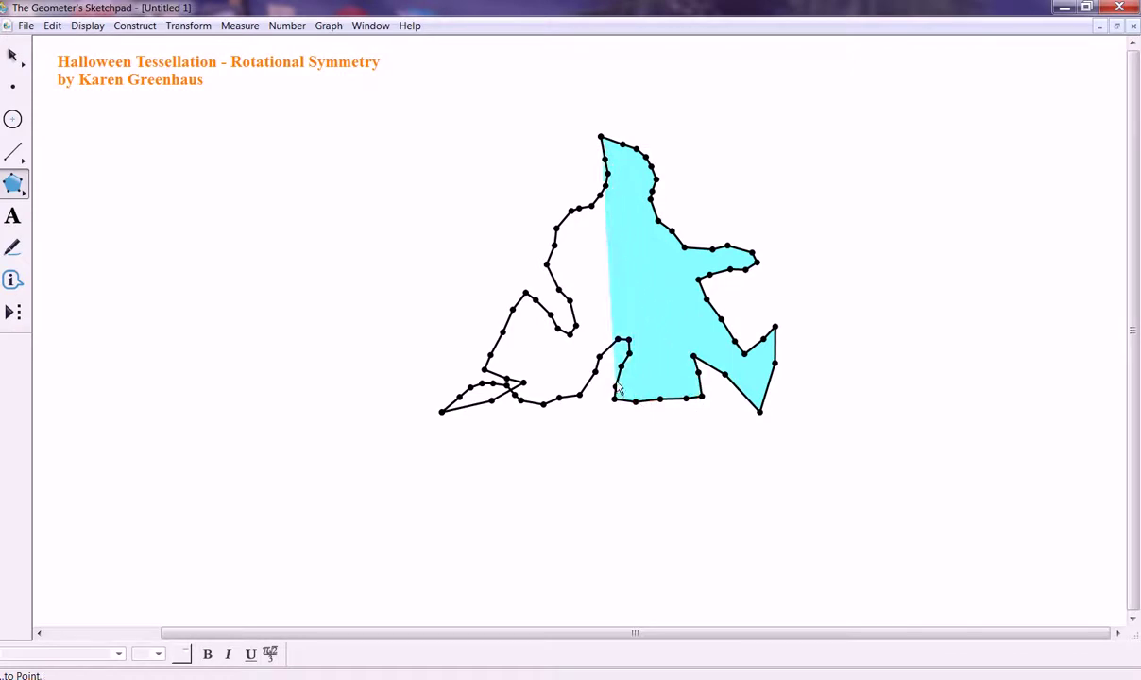
click(615, 387)
click(621, 367)
click(631, 353)
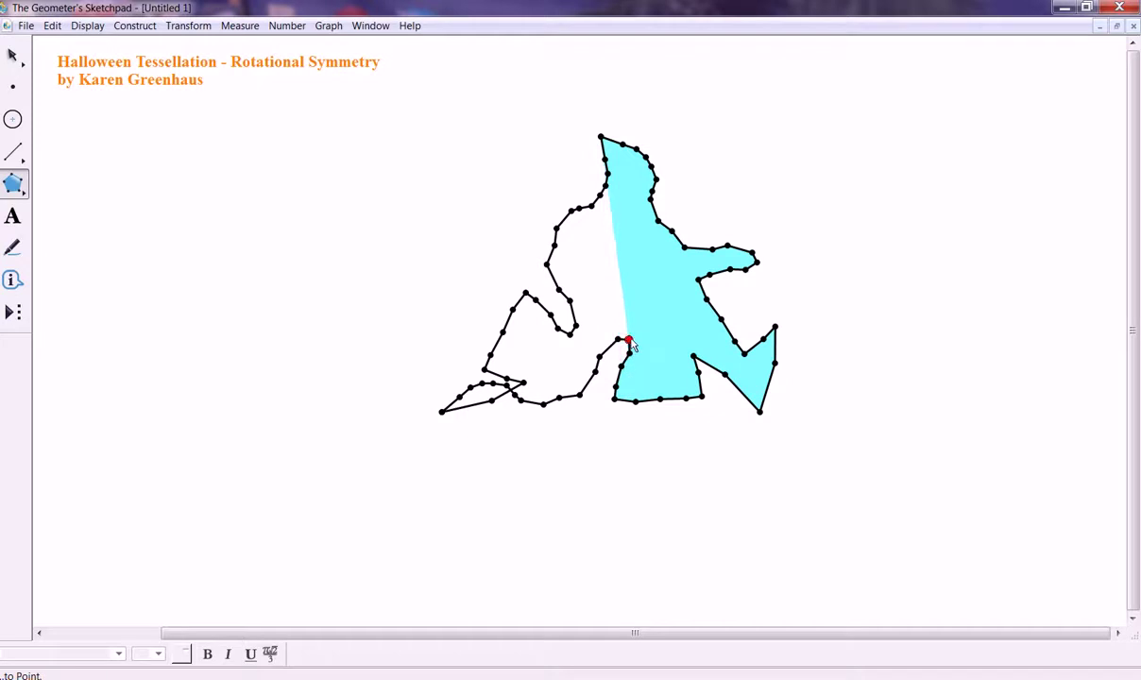
click(628, 340)
click(617, 338)
click(599, 358)
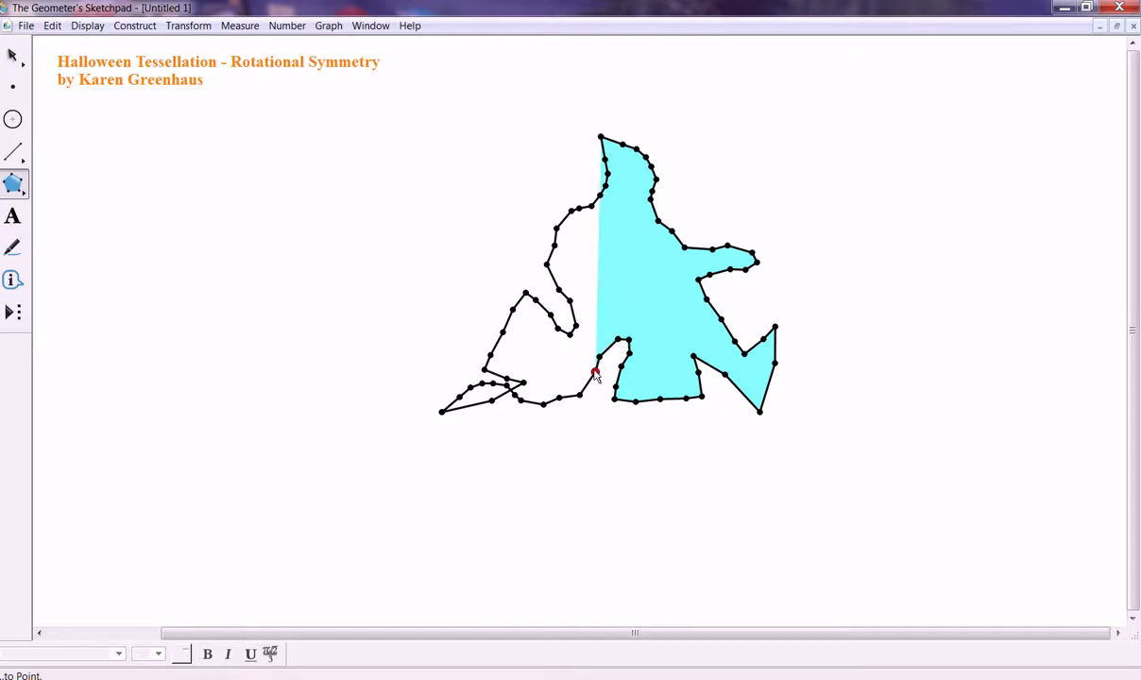
click(595, 374)
click(580, 395)
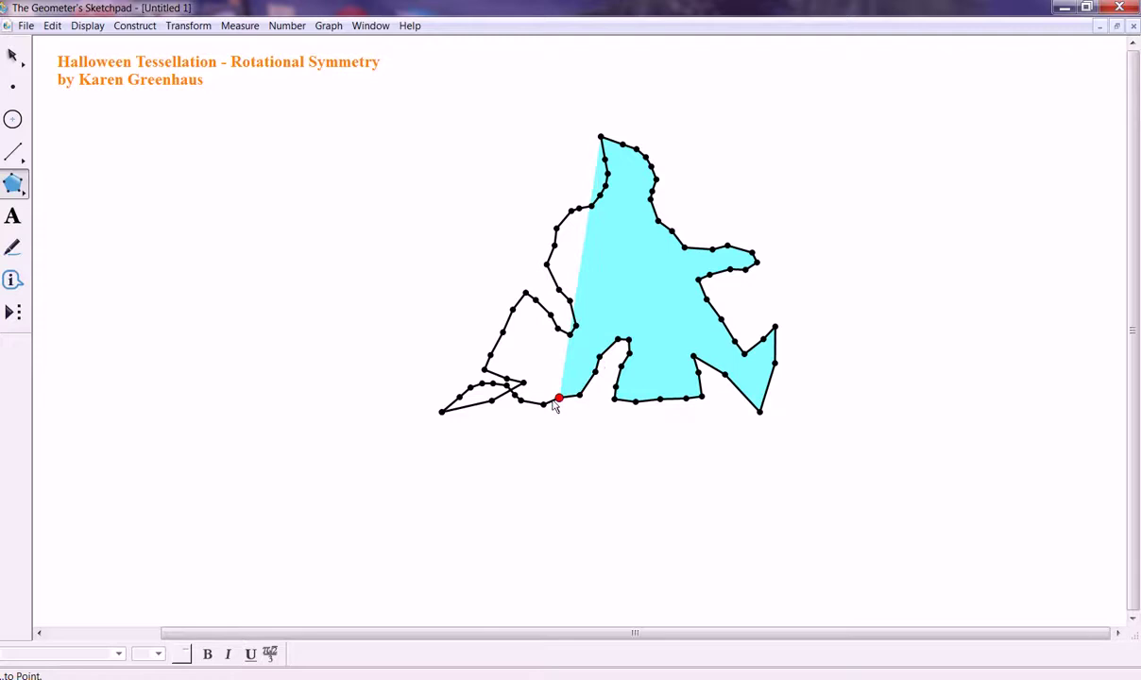
click(559, 397)
click(543, 404)
click(520, 400)
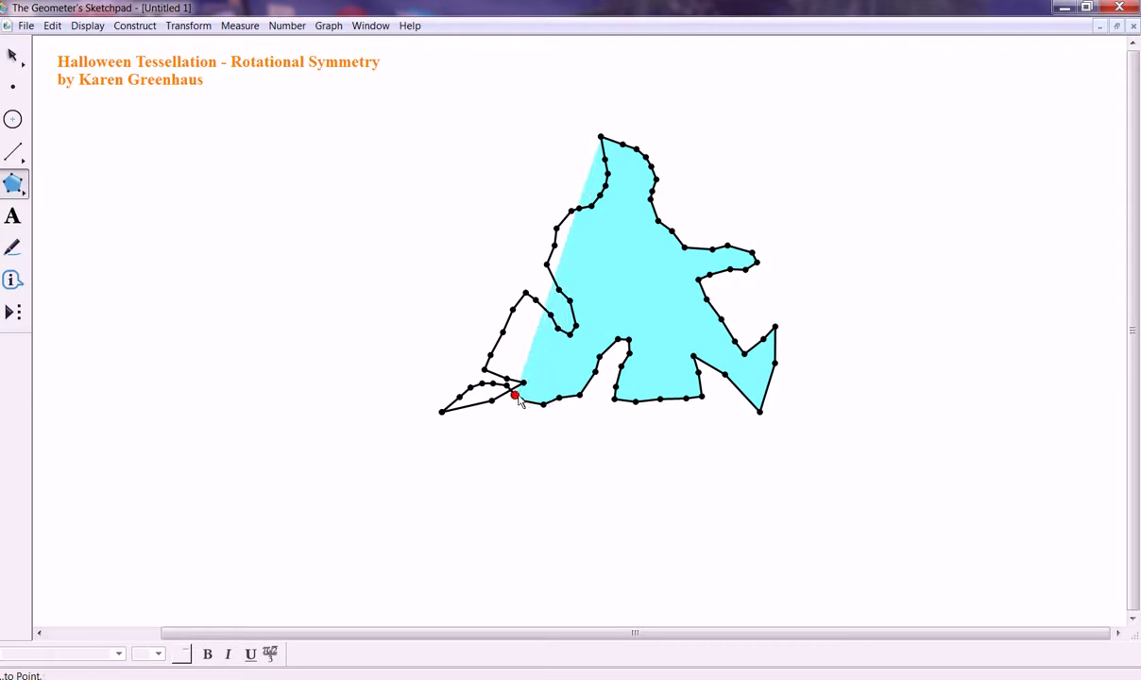
click(514, 394)
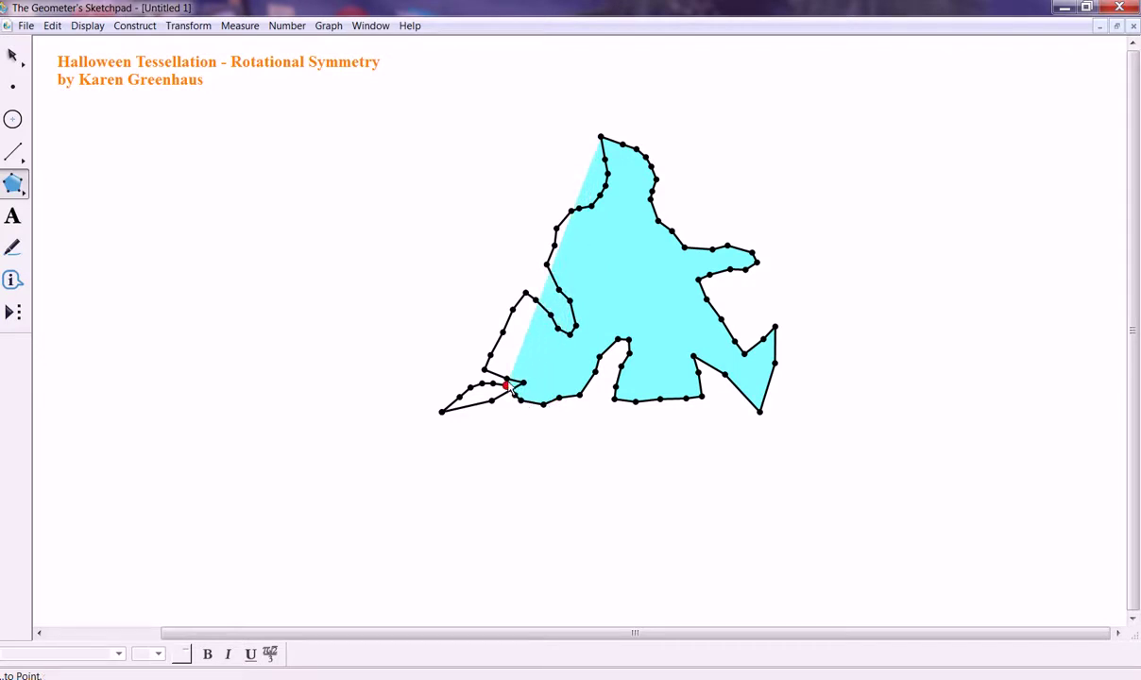
click(506, 383)
click(493, 383)
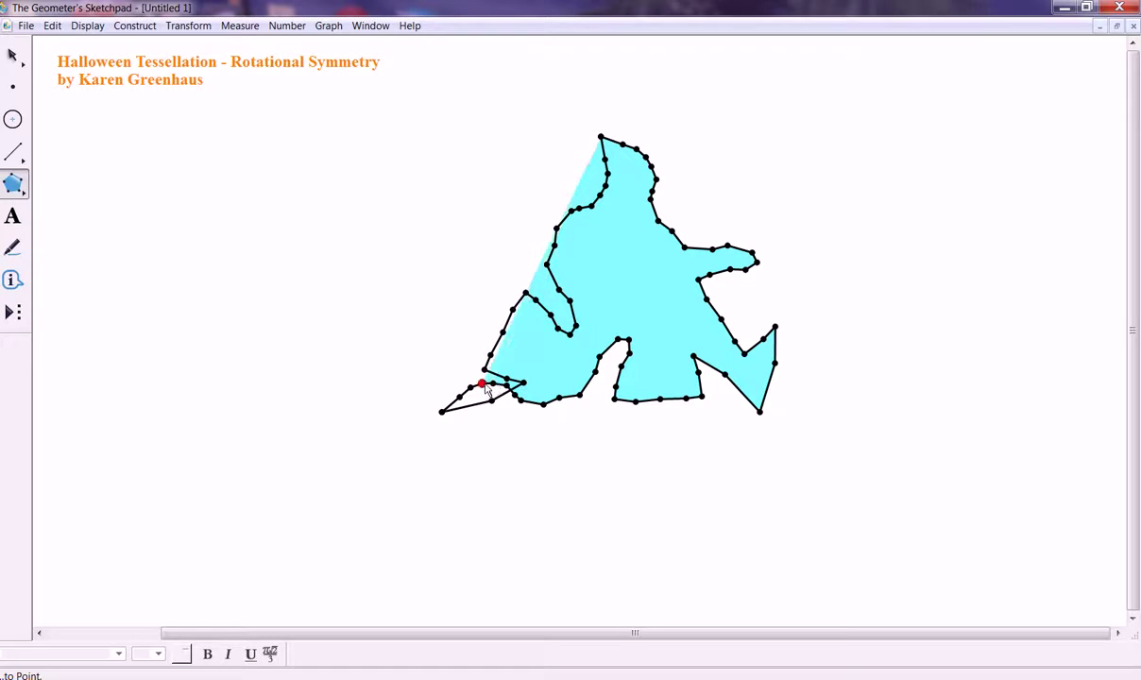
click(482, 384)
click(469, 388)
click(458, 397)
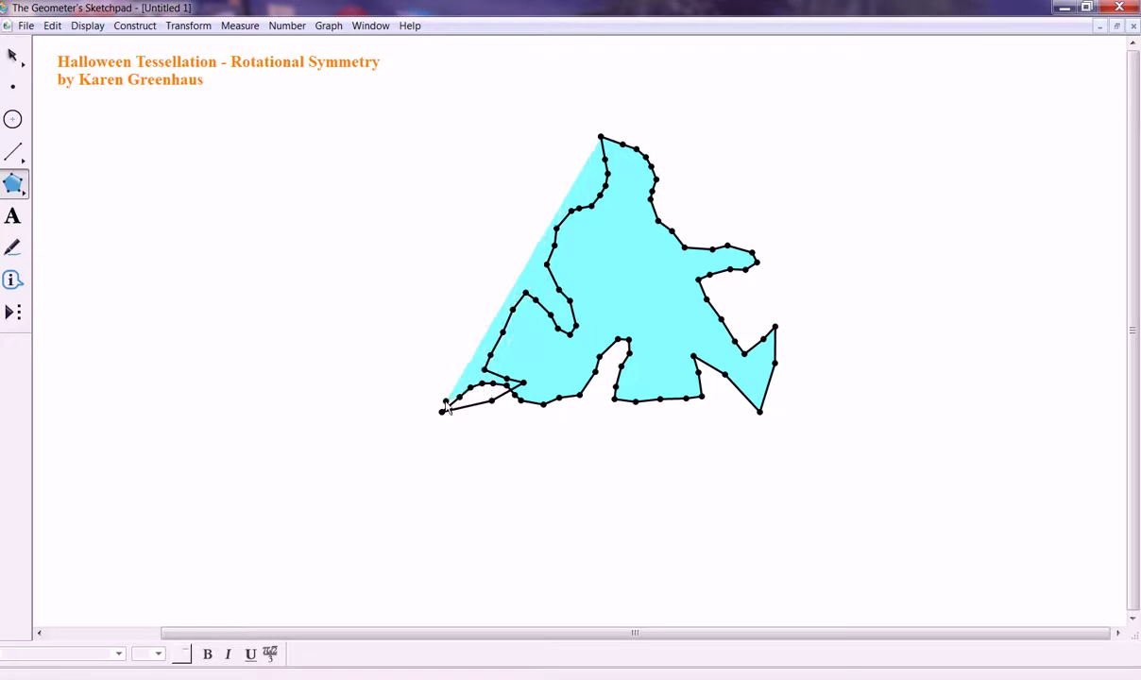
click(441, 412)
click(491, 401)
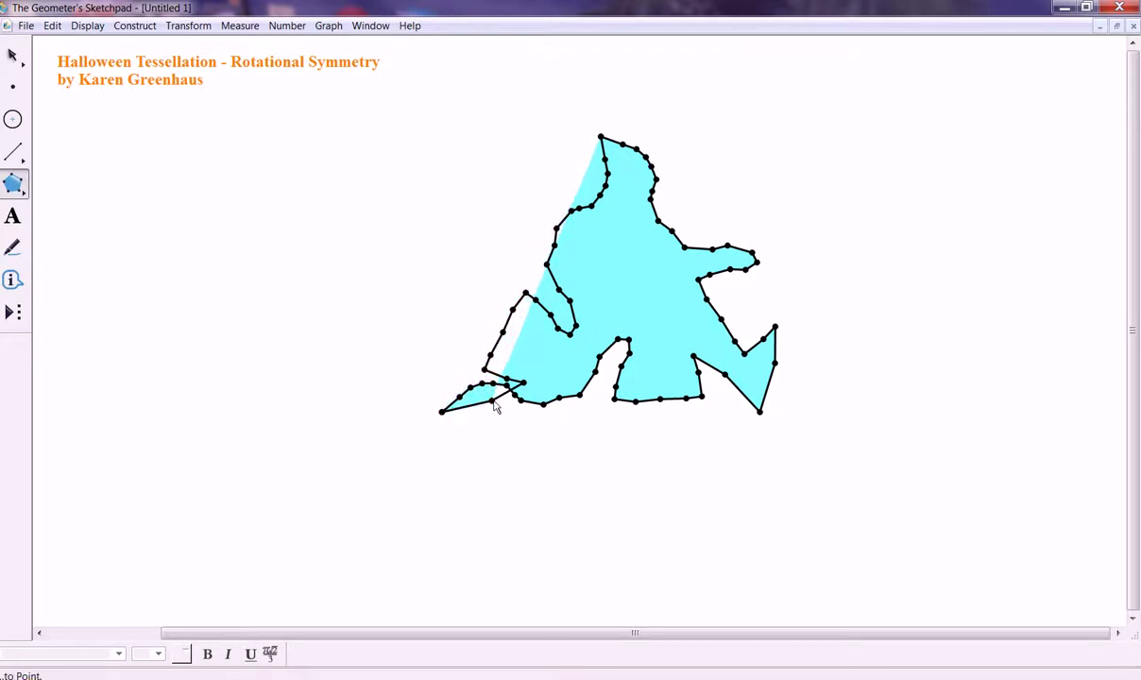
click(524, 382)
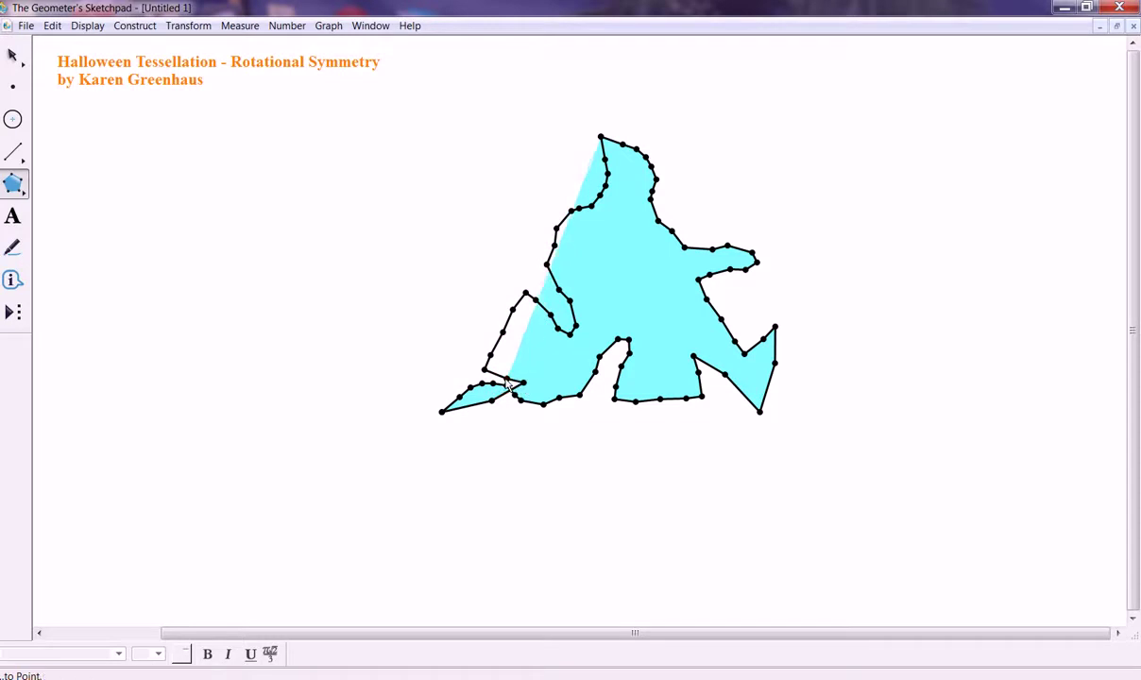
click(484, 369)
click(490, 355)
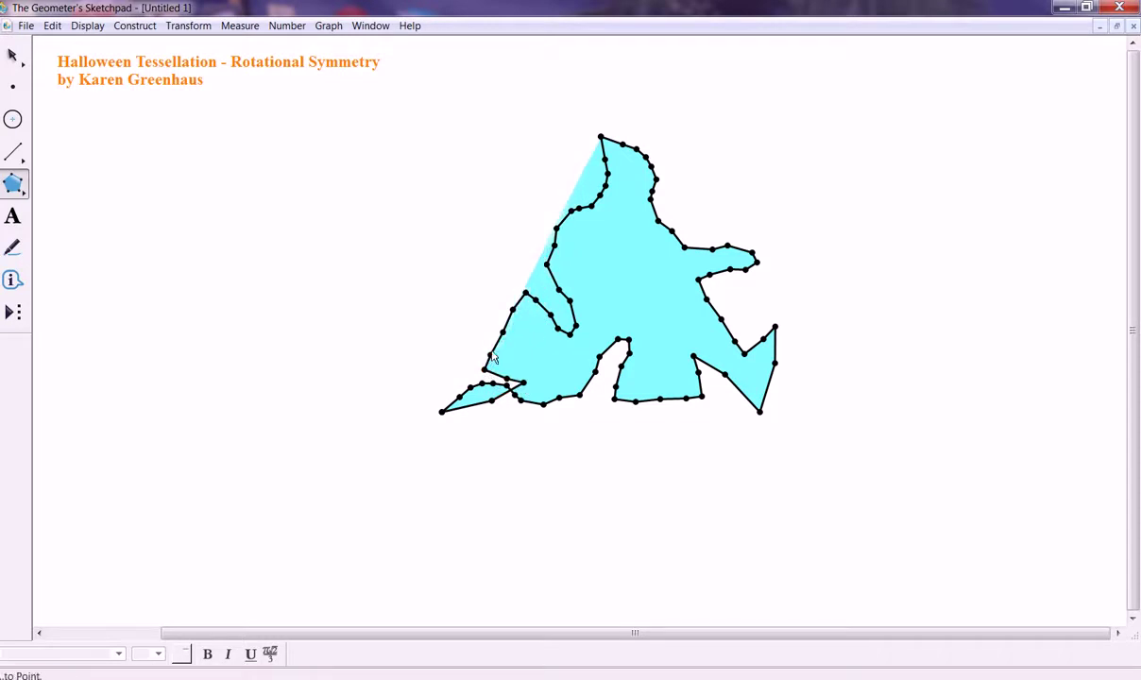
click(502, 331)
click(512, 310)
click(525, 294)
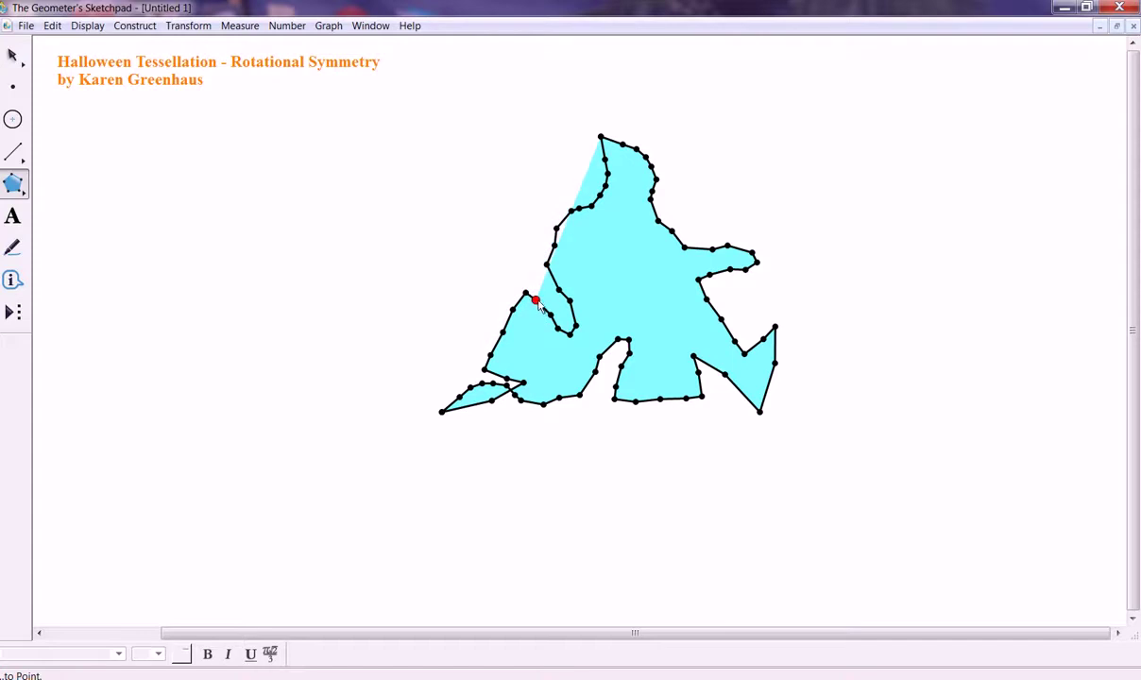
click(536, 300)
click(550, 313)
click(557, 329)
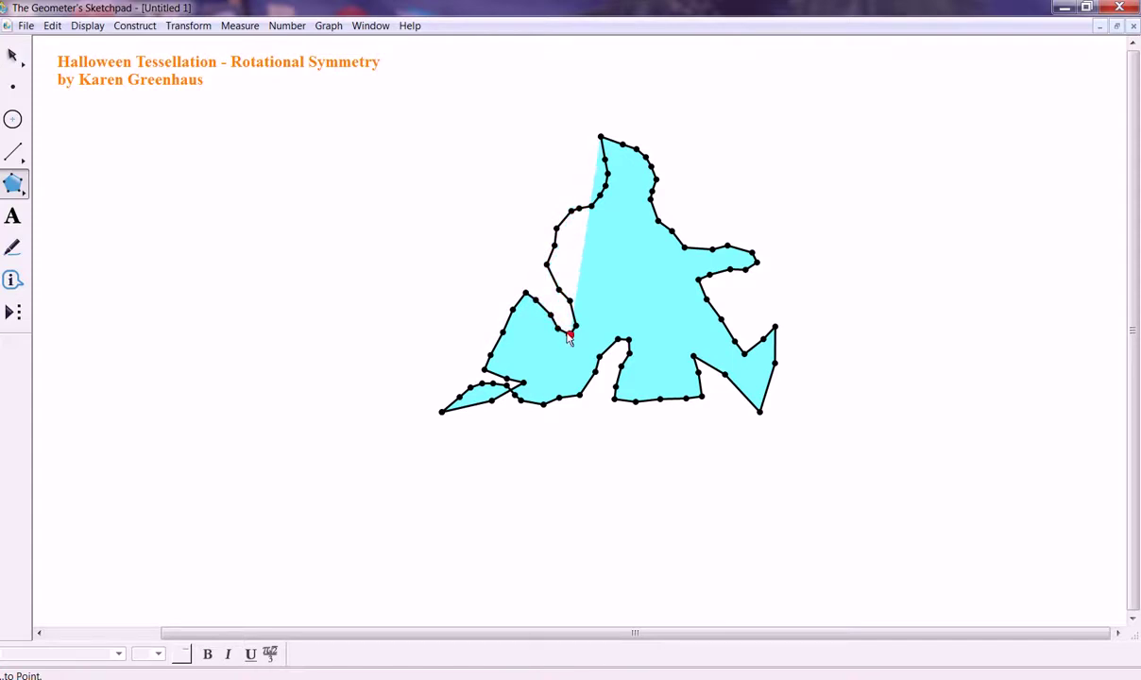
click(570, 333)
click(575, 326)
click(569, 300)
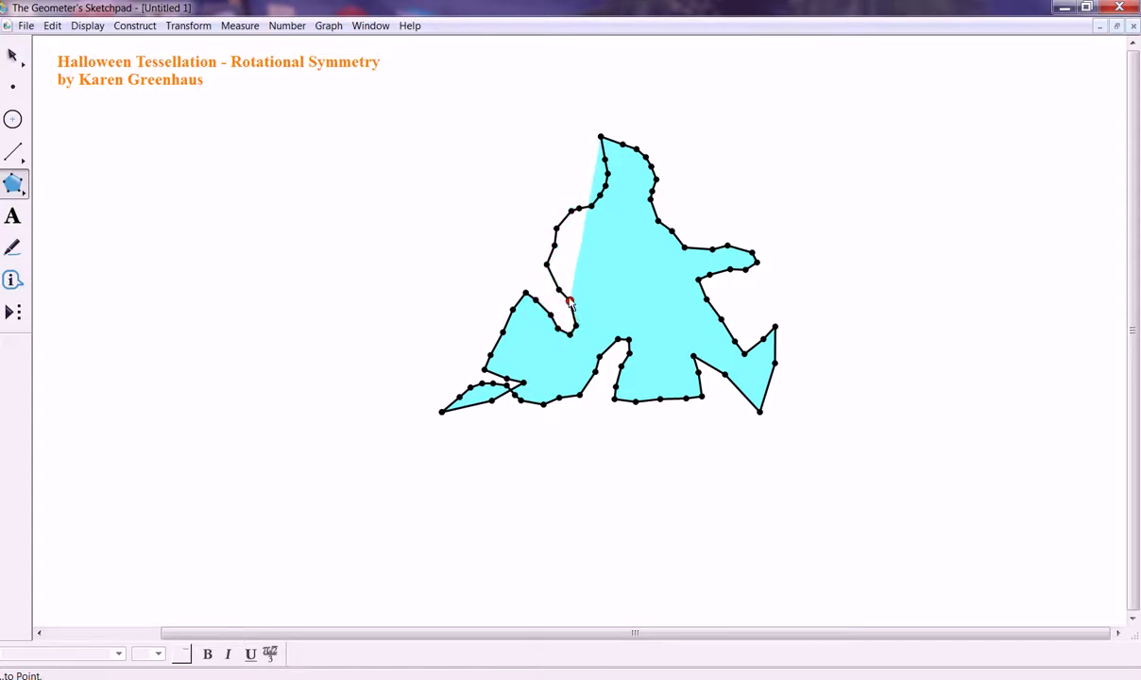
click(560, 290)
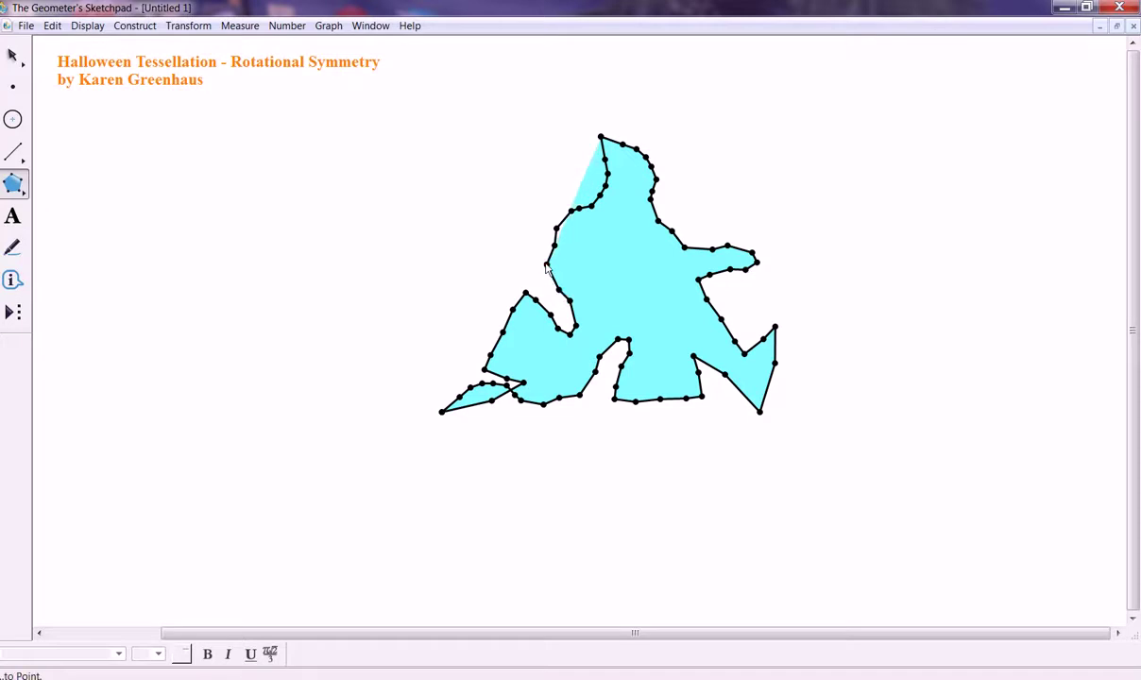
click(546, 265)
click(555, 245)
click(556, 229)
click(571, 210)
click(579, 208)
click(592, 207)
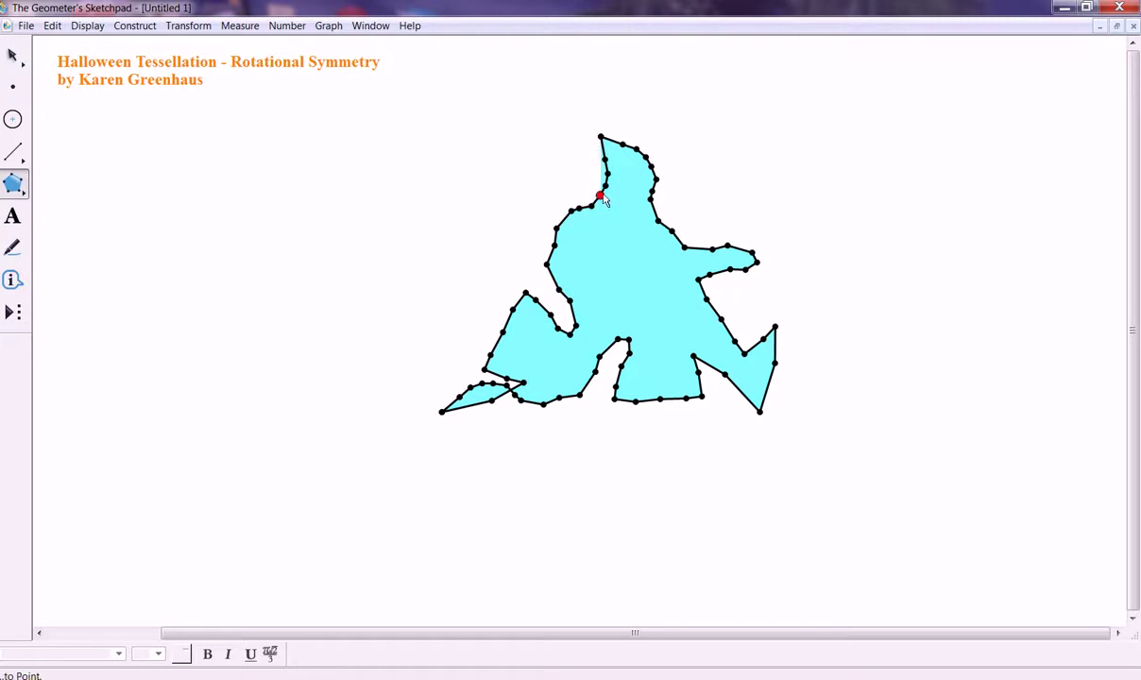
click(601, 195)
click(606, 185)
click(608, 173)
click(600, 138)
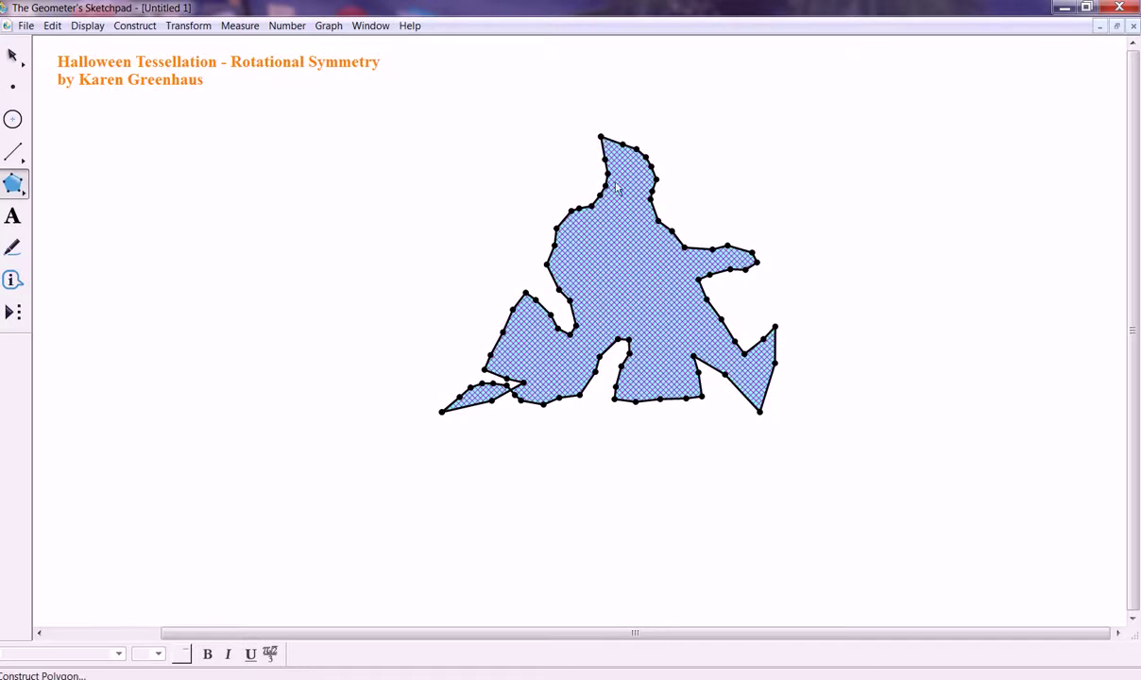
Raise the ghost polygon's opacity to nearly opaque in its Properties
click(14, 55)
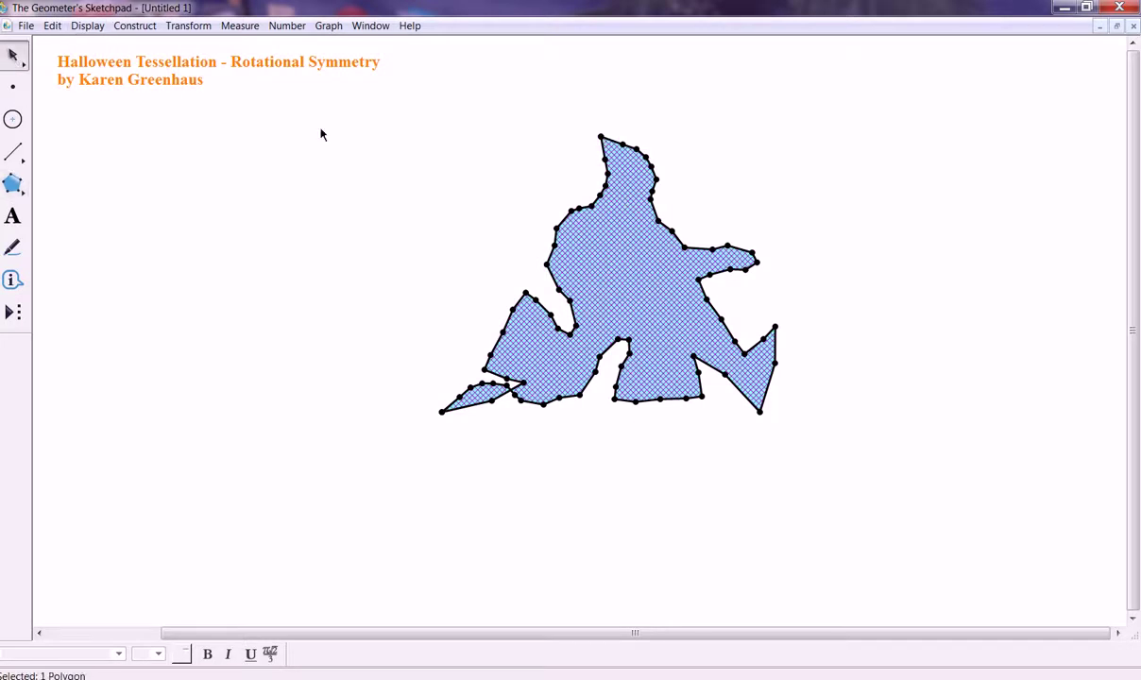
right_click(626, 272)
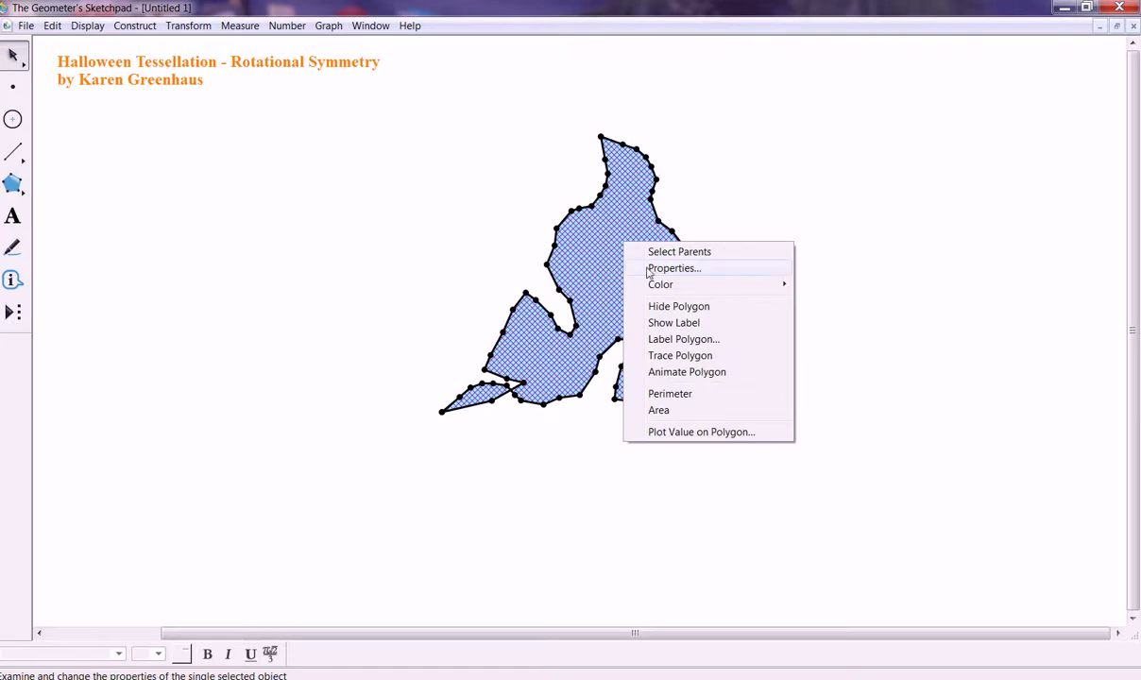
click(648, 271)
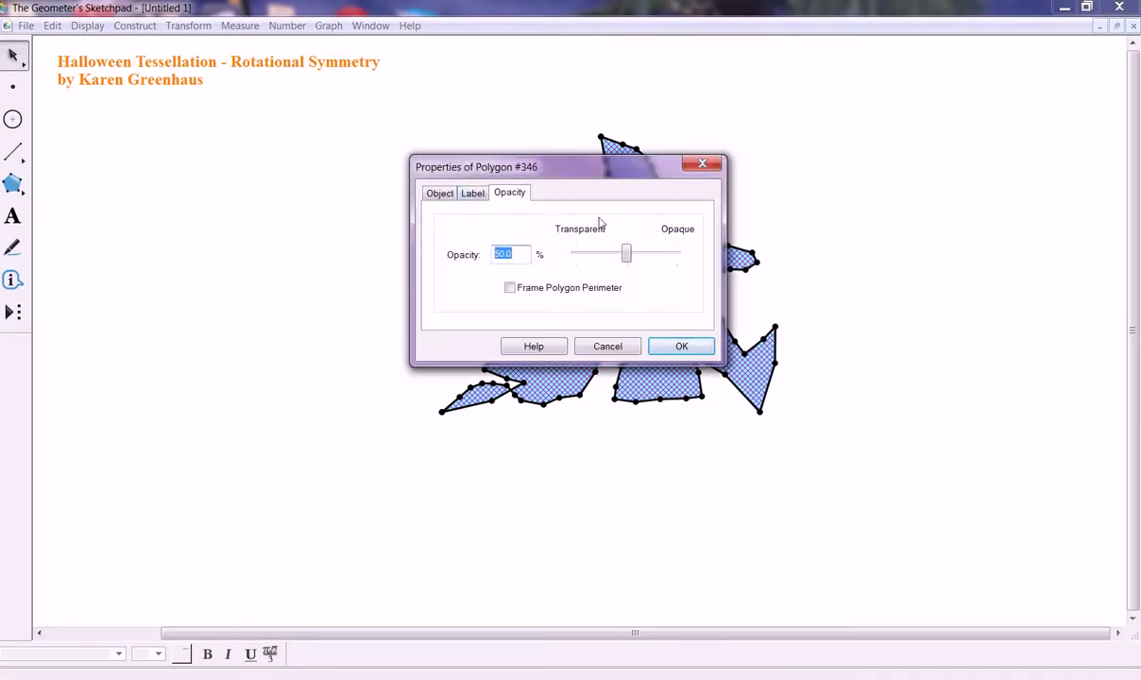
drag(628, 255, 667, 257)
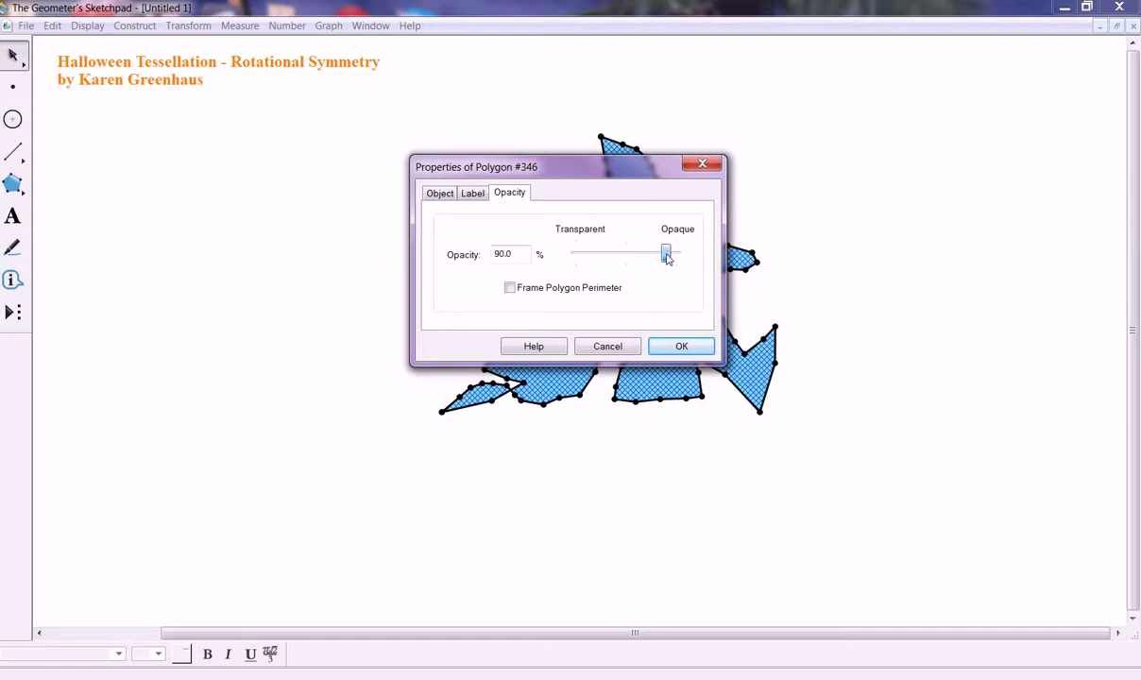
click(682, 345)
Colour the ghost polygon black
click(85, 26)
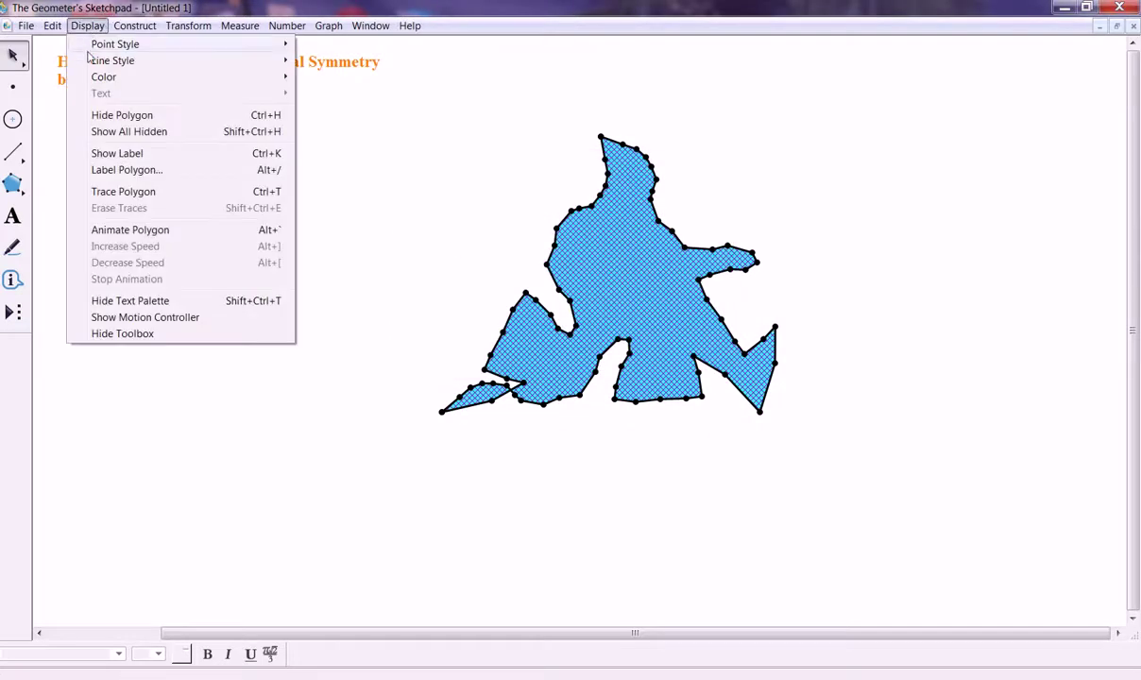
mouse_move(93, 81)
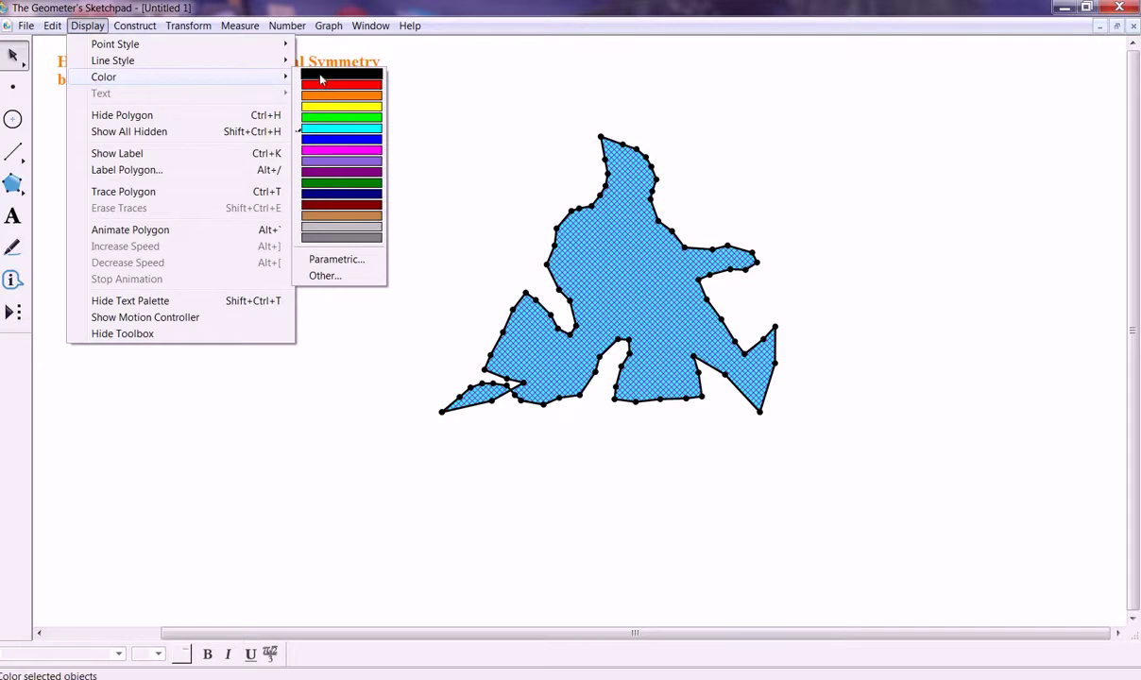
click(321, 75)
click(825, 196)
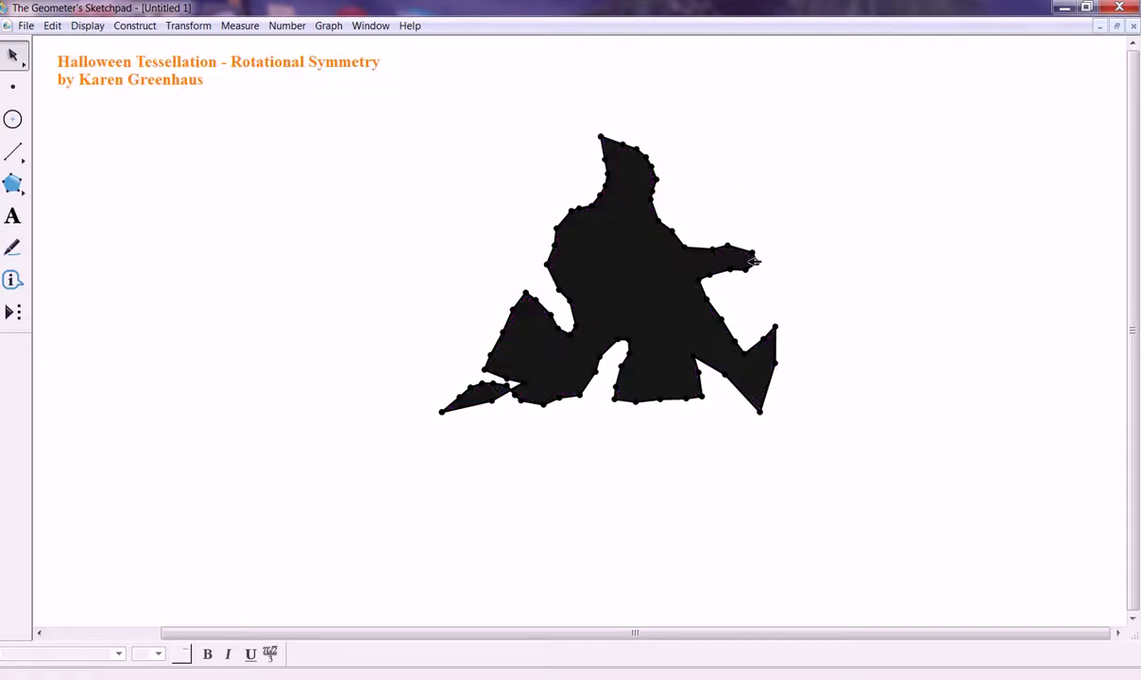
Lower the ghost polygon's opacity to about 73% so it shows dark gray
right_click(648, 251)
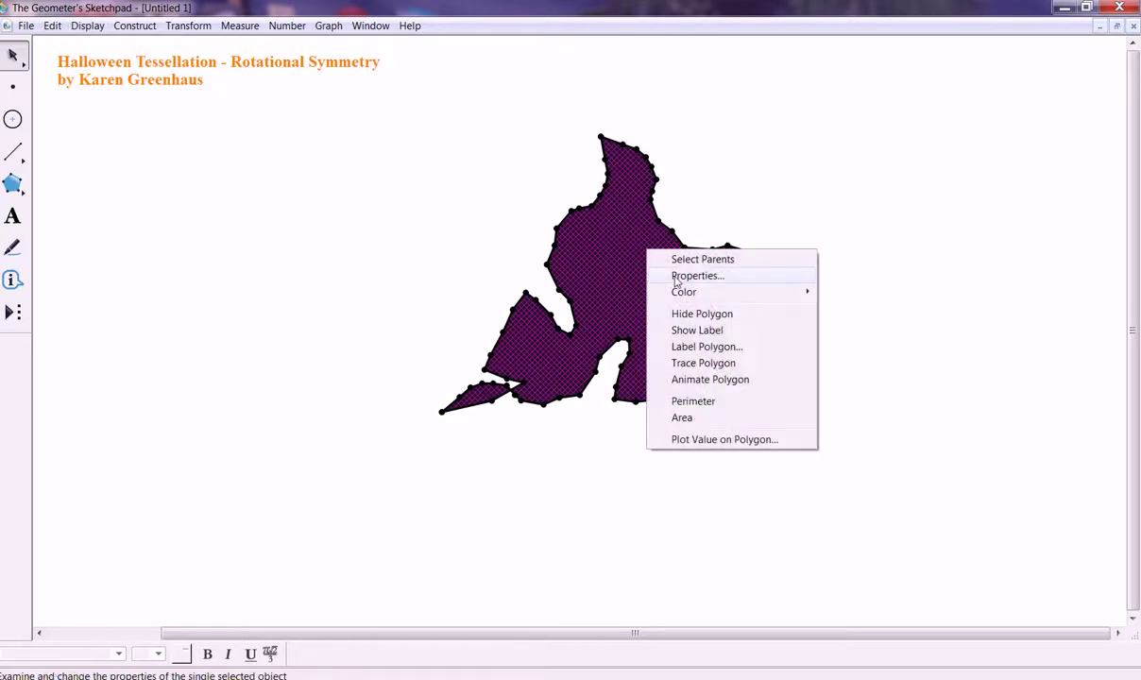
click(672, 275)
drag(667, 257, 650, 261)
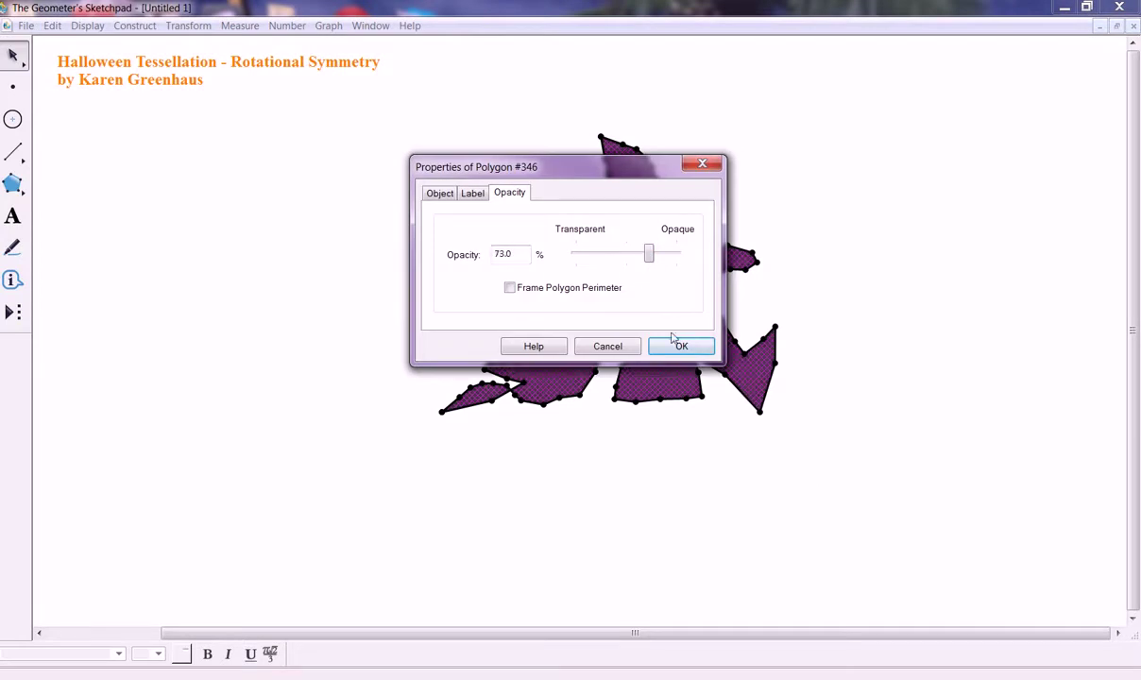
click(673, 346)
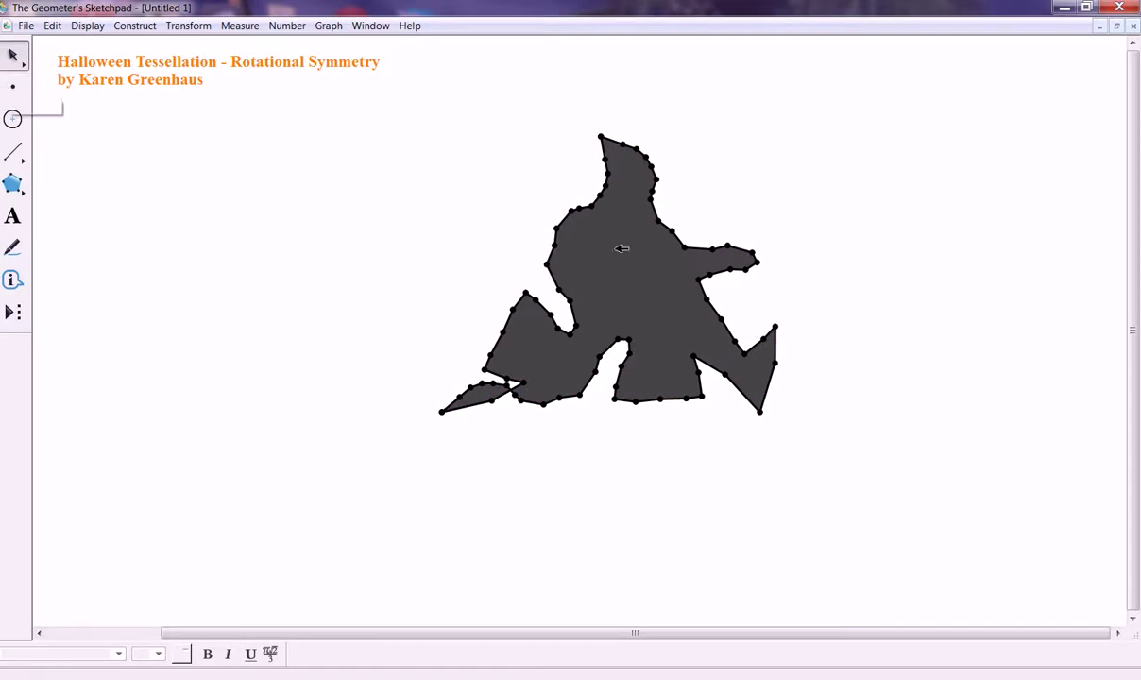
Set all of the ghost's vertex points to the Dot point style
drag(410, 78, 867, 469)
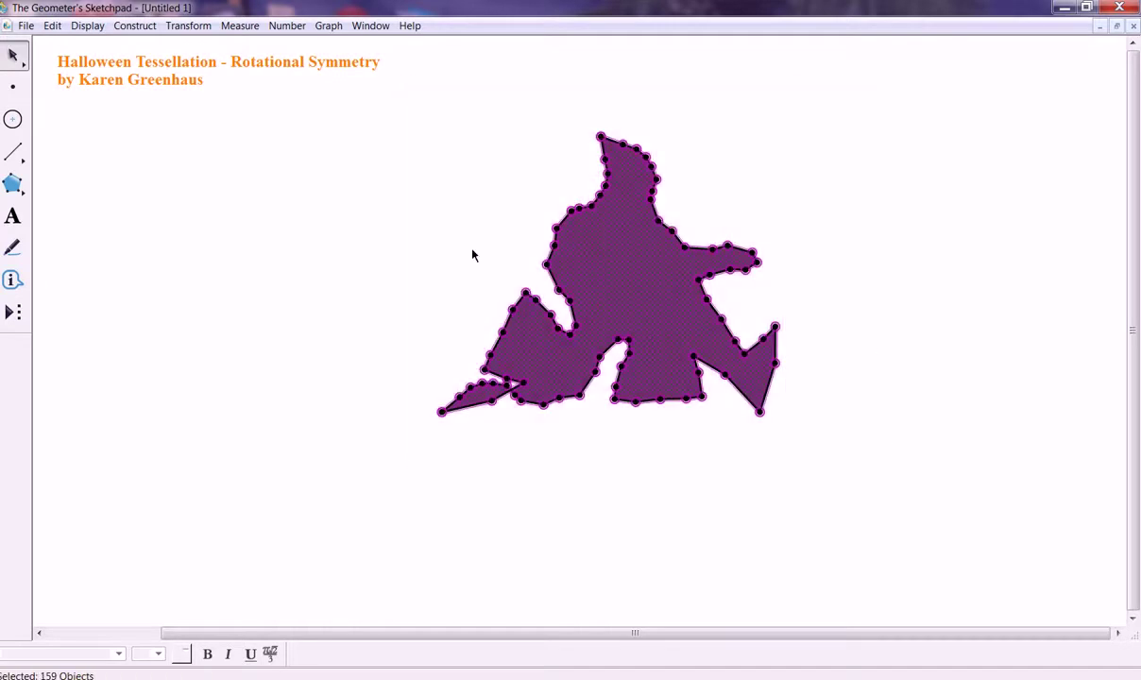
click(95, 28)
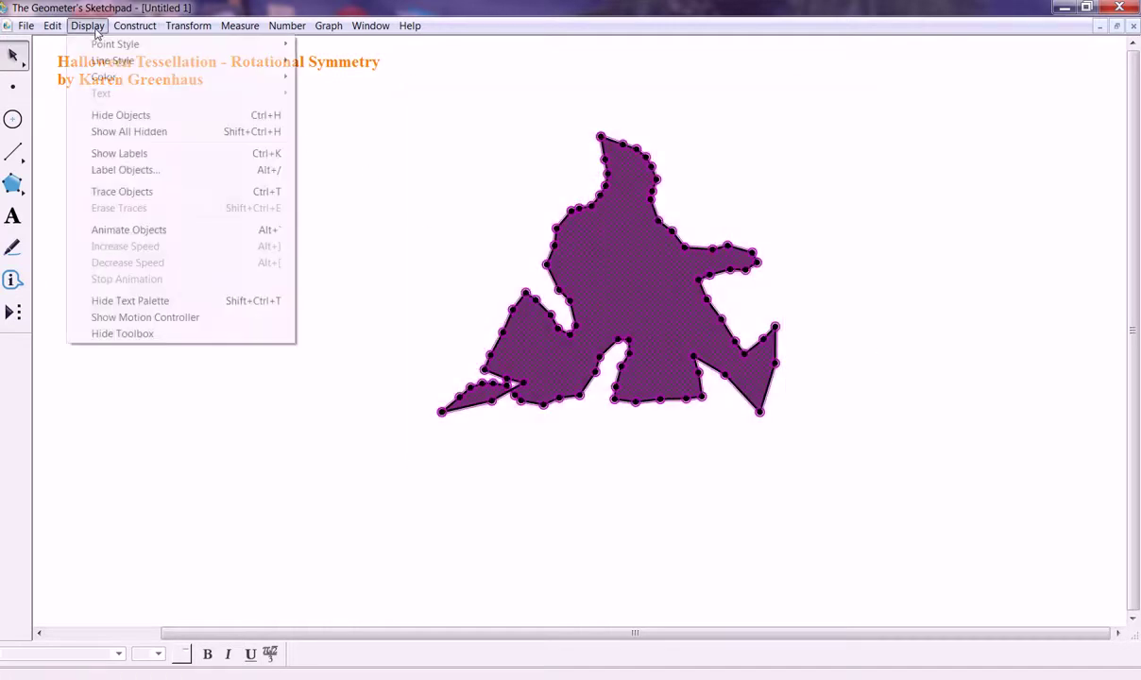
mouse_move(94, 44)
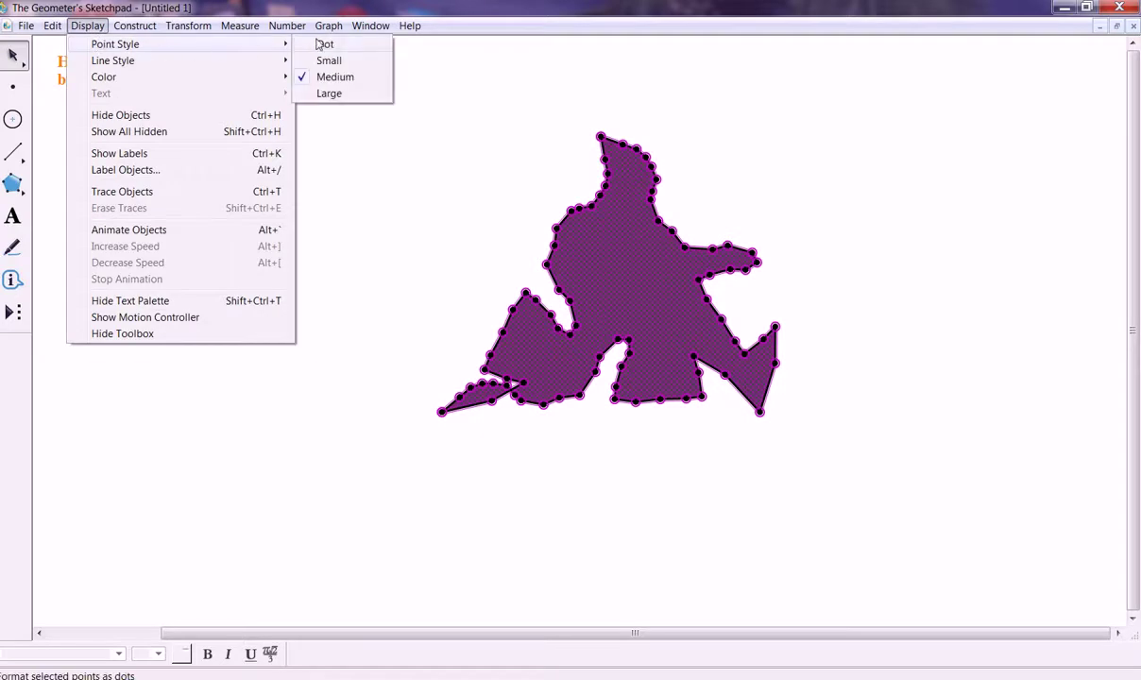
click(326, 45)
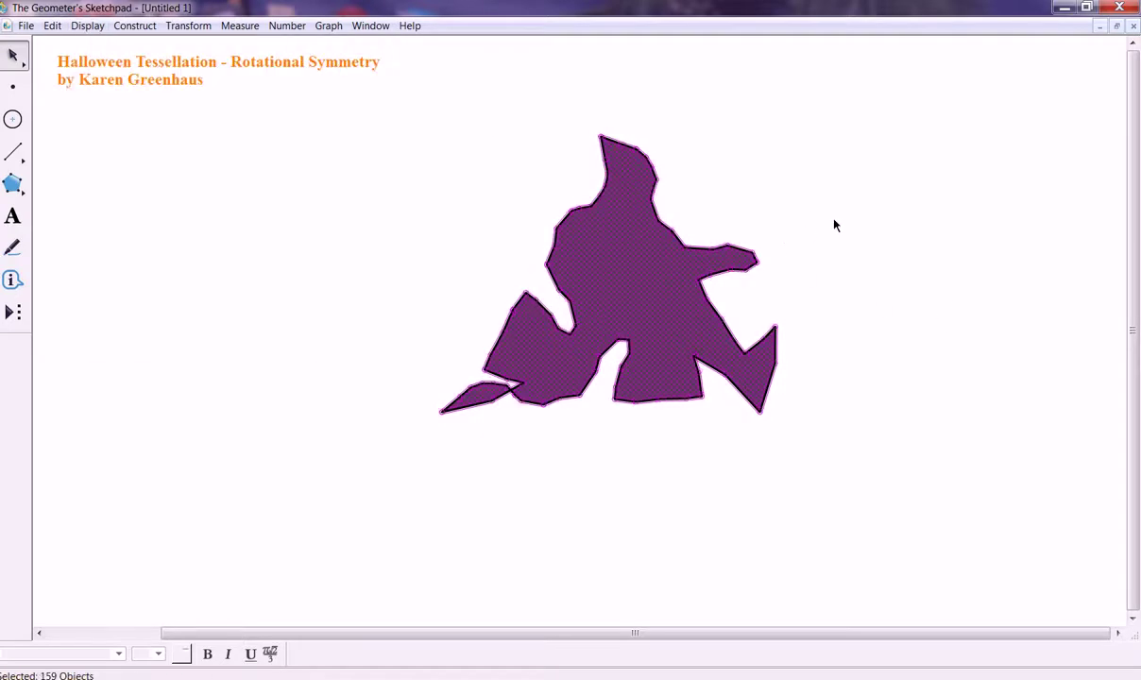
Move the ghost polygon down and to the left
click(827, 227)
drag(651, 270, 582, 357)
click(903, 332)
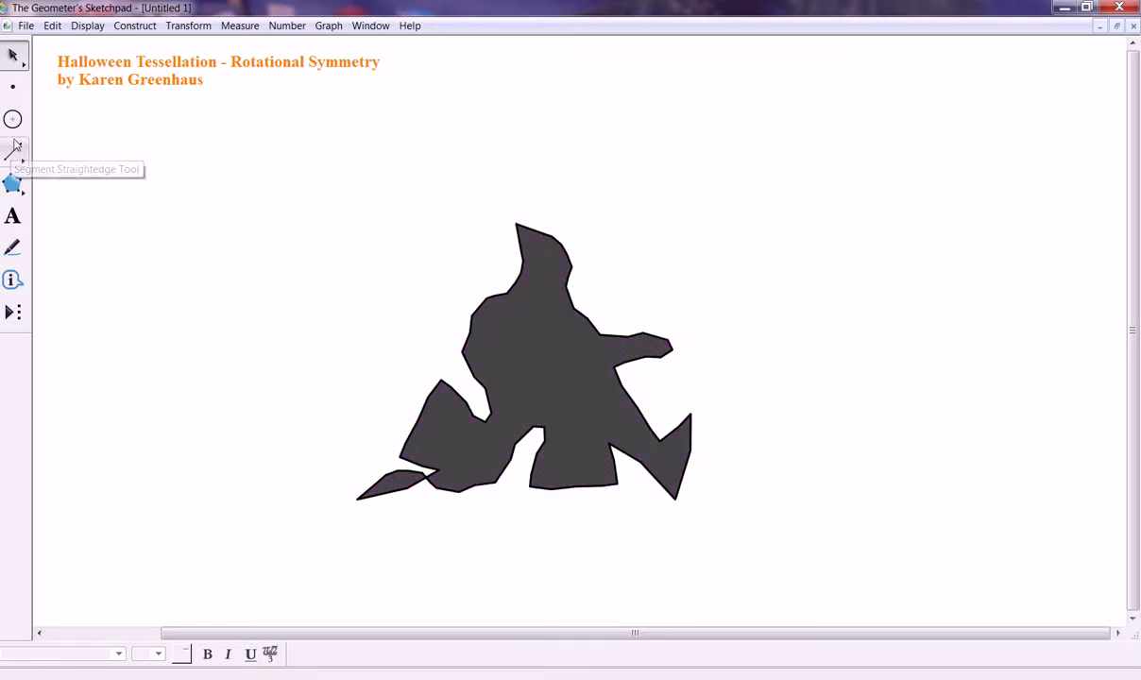
Place a point on the ghost's head for its eye
click(13, 86)
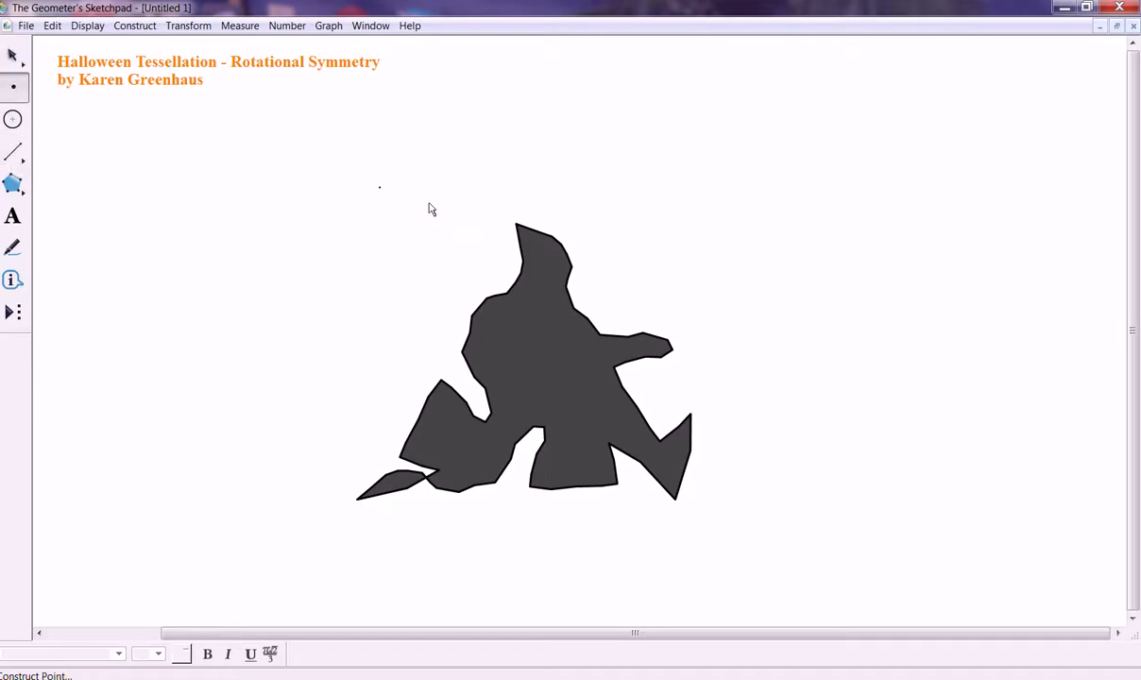
click(542, 249)
click(14, 152)
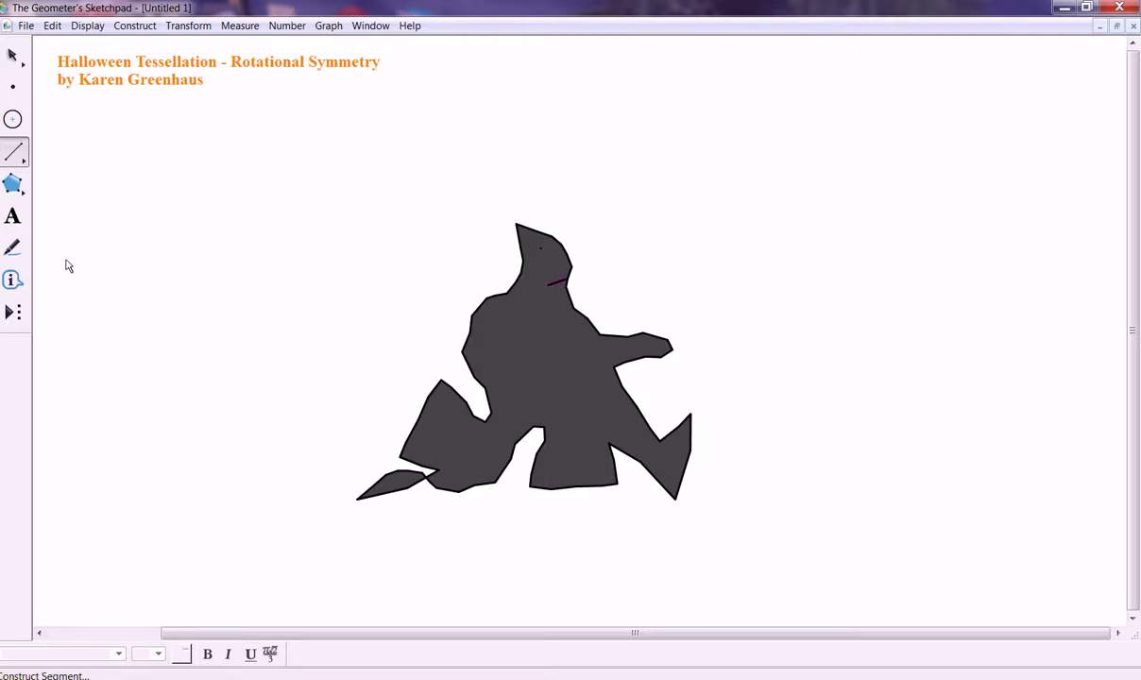
Draw an outline-only polygon arm shape on the ghost's lower-left body
click(12, 183)
click(15, 187)
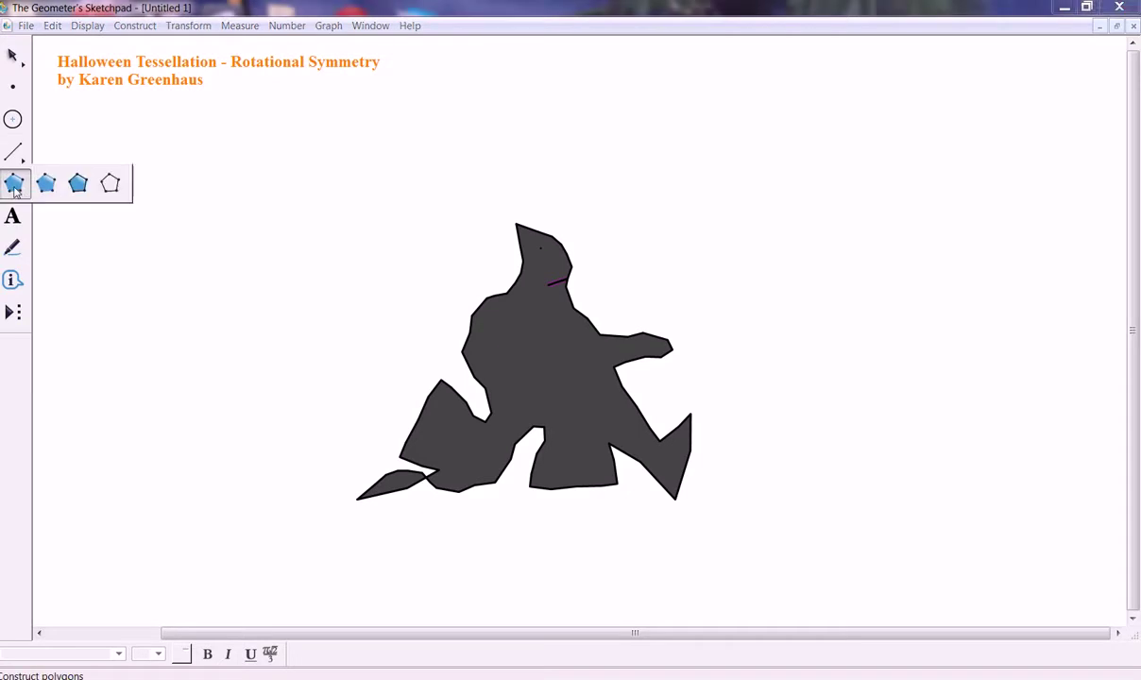
click(111, 184)
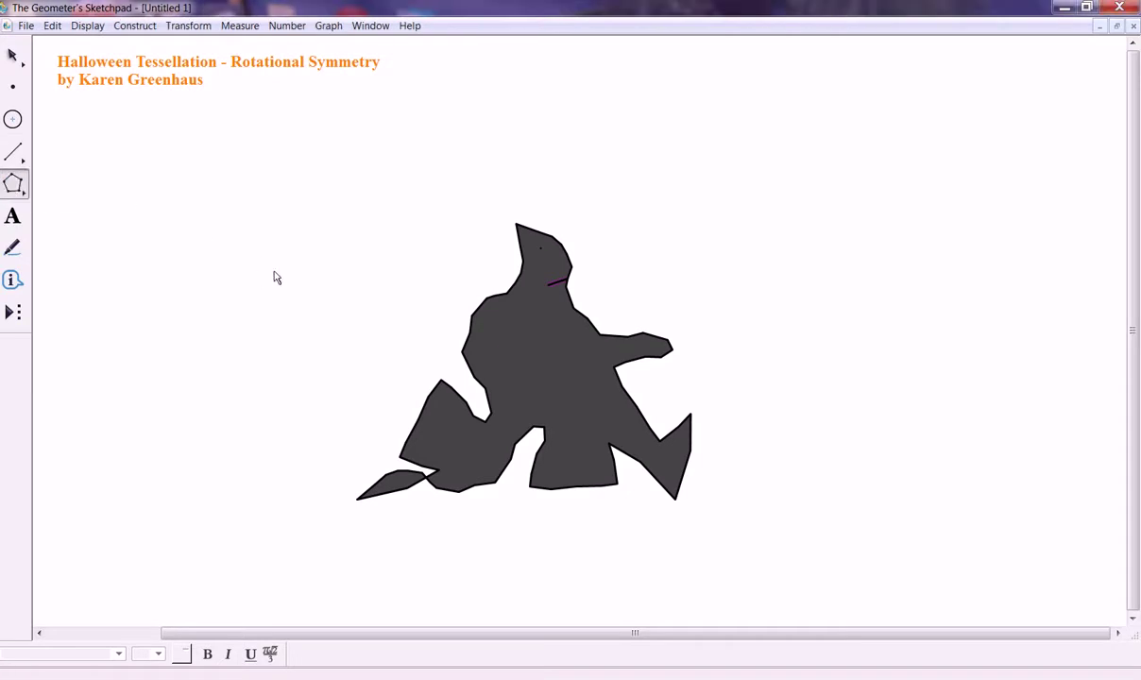
click(463, 358)
click(475, 376)
double_click(498, 377)
click(522, 376)
click(521, 362)
click(463, 355)
Give the eye point the Large point style
click(13, 55)
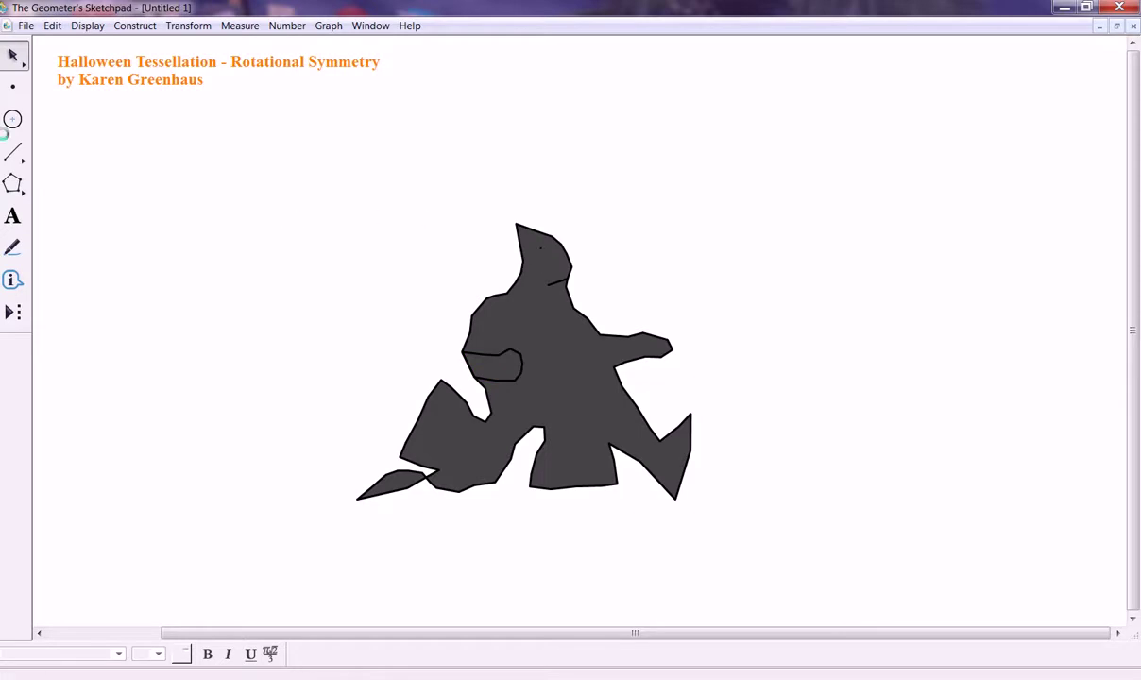
click(541, 248)
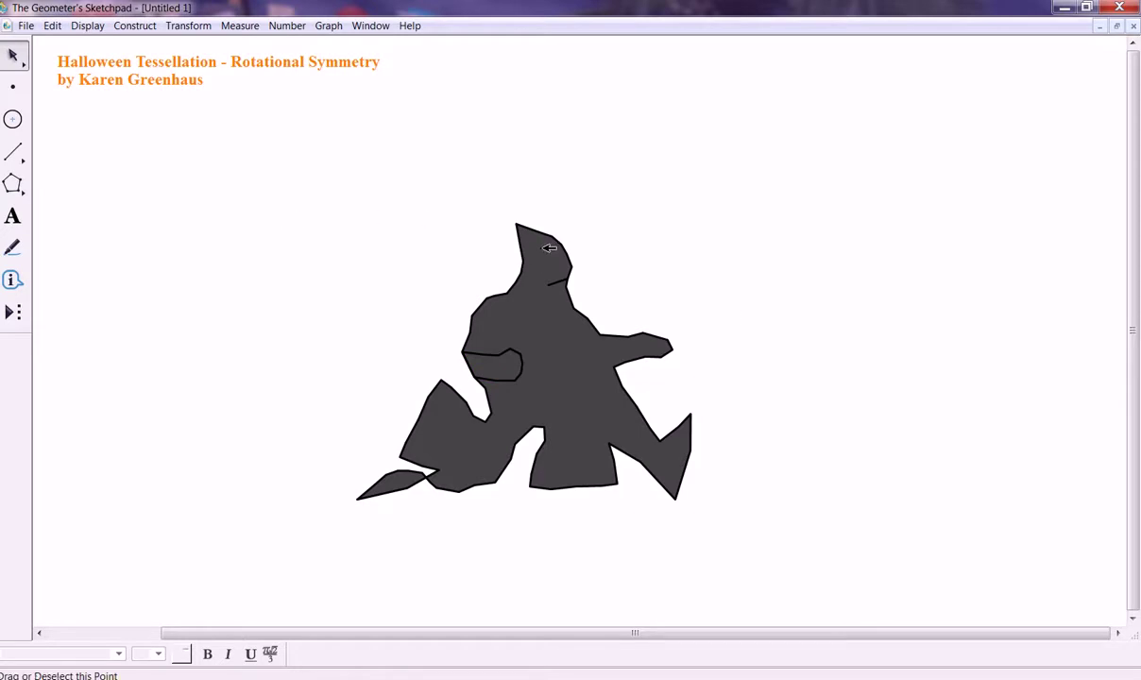
click(87, 25)
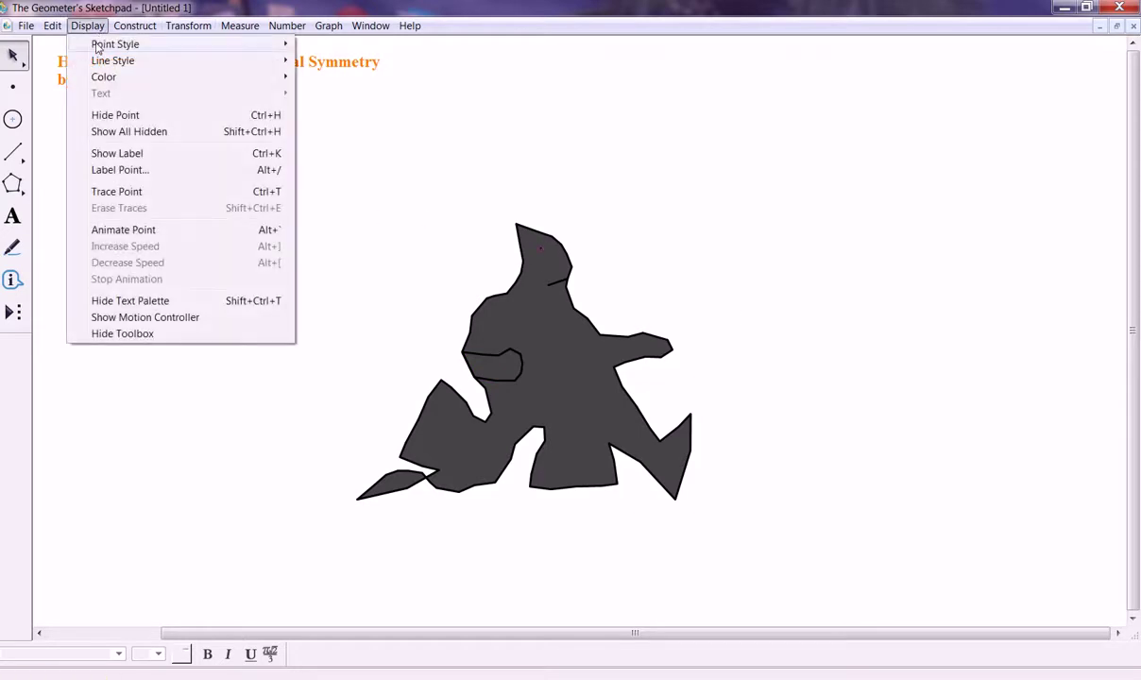
mouse_move(274, 61)
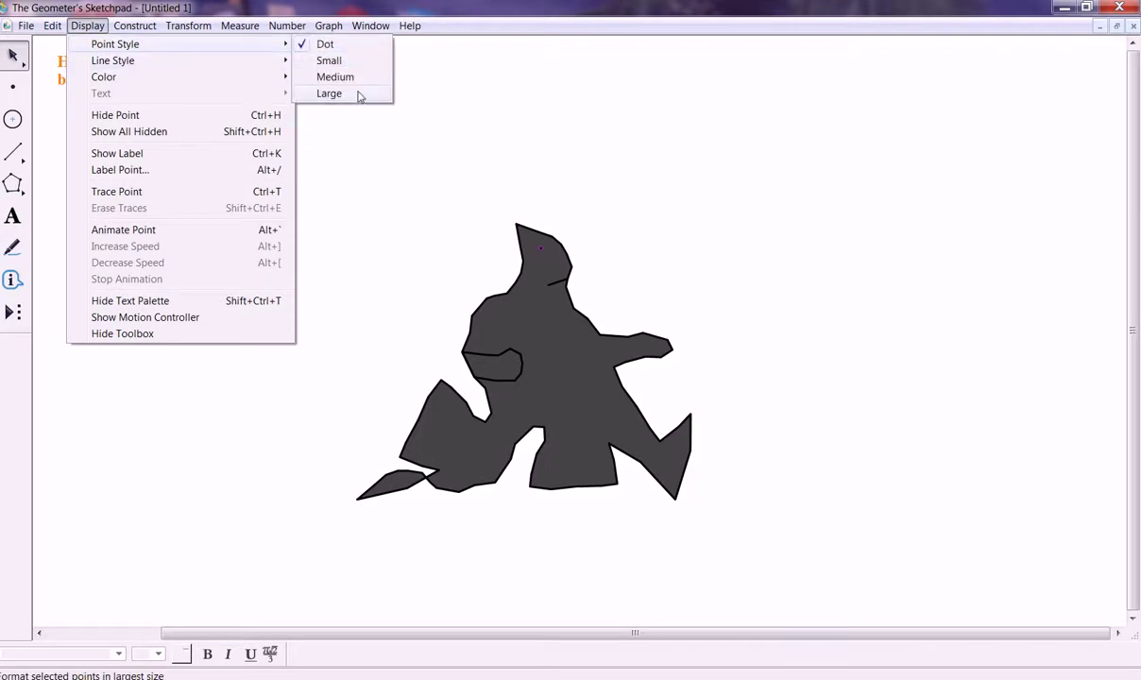
click(359, 95)
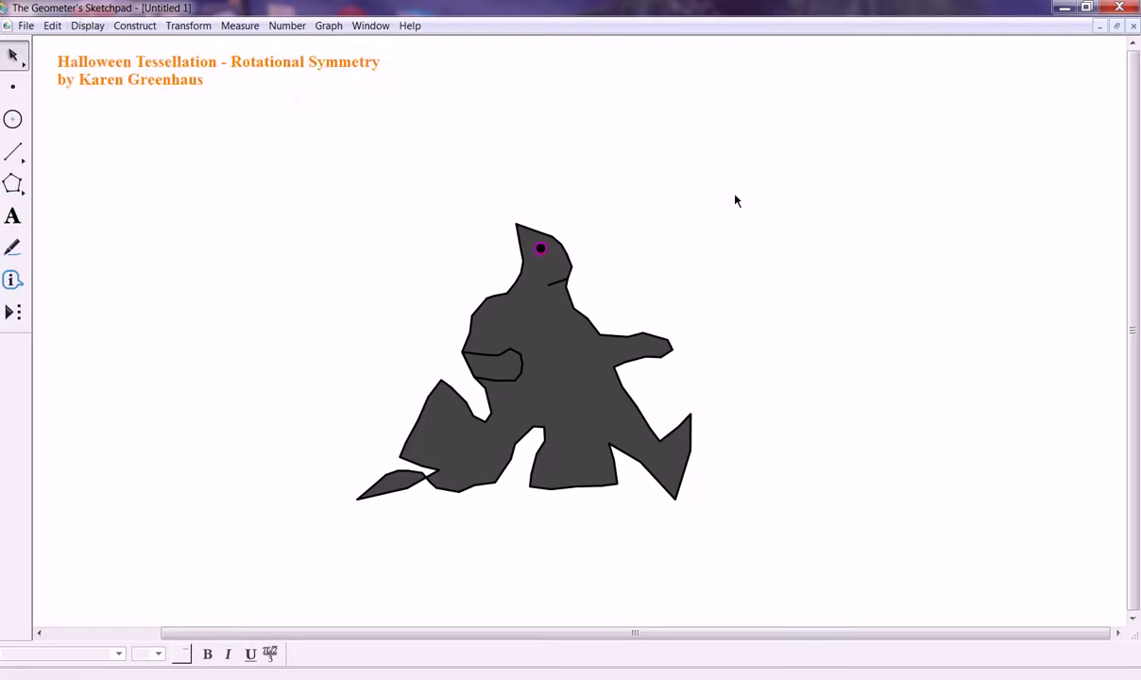
Rotate the whole ghost figure 60° about the center to make a copy
click(518, 224)
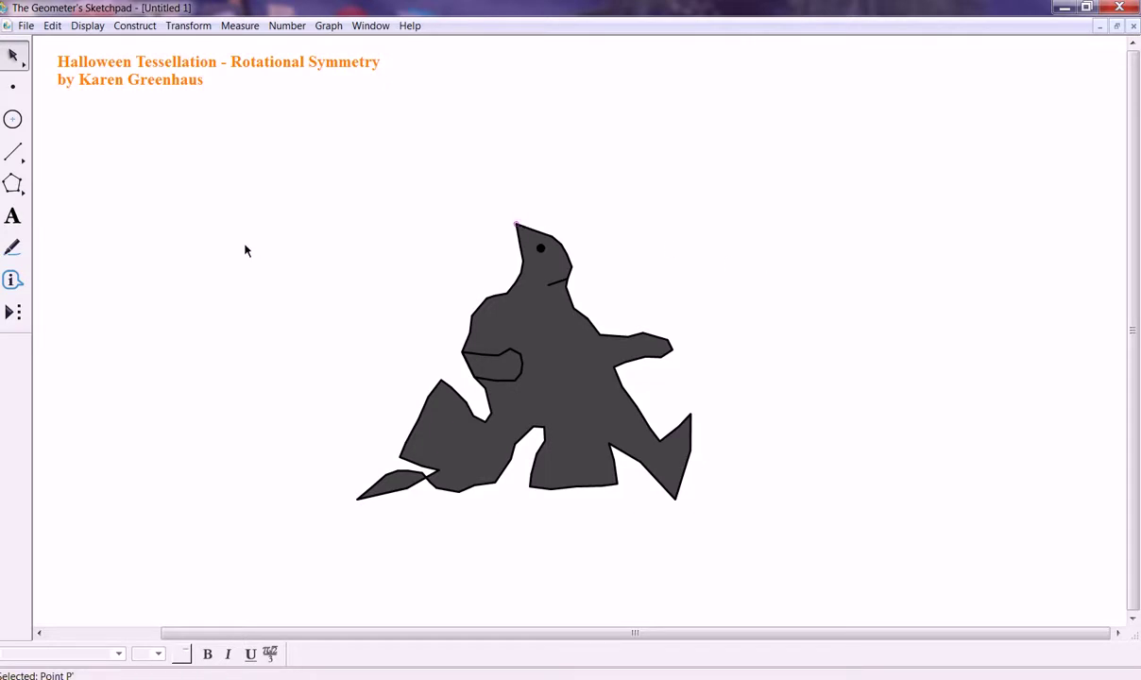
drag(300, 181, 882, 571)
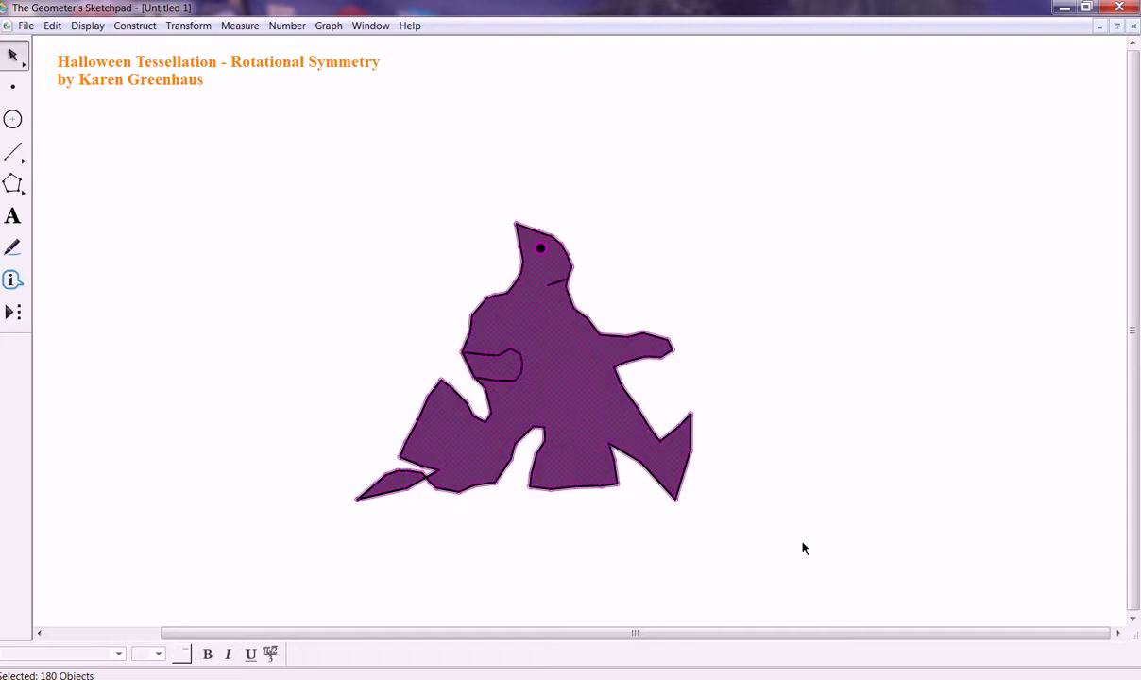
click(172, 23)
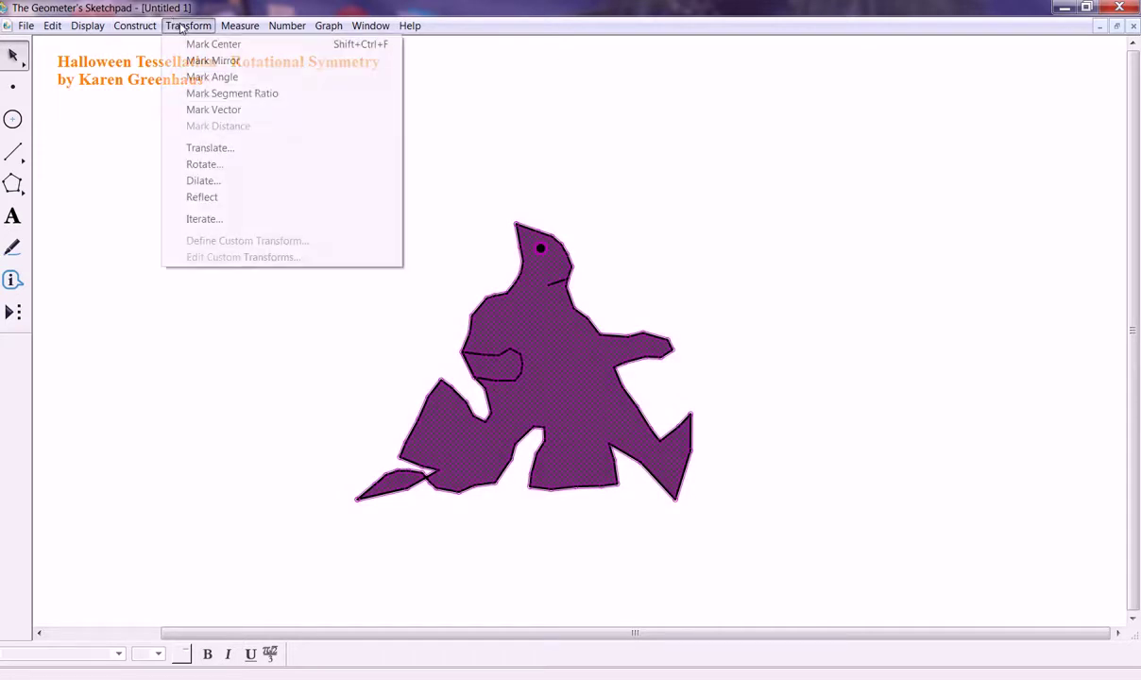
click(178, 164)
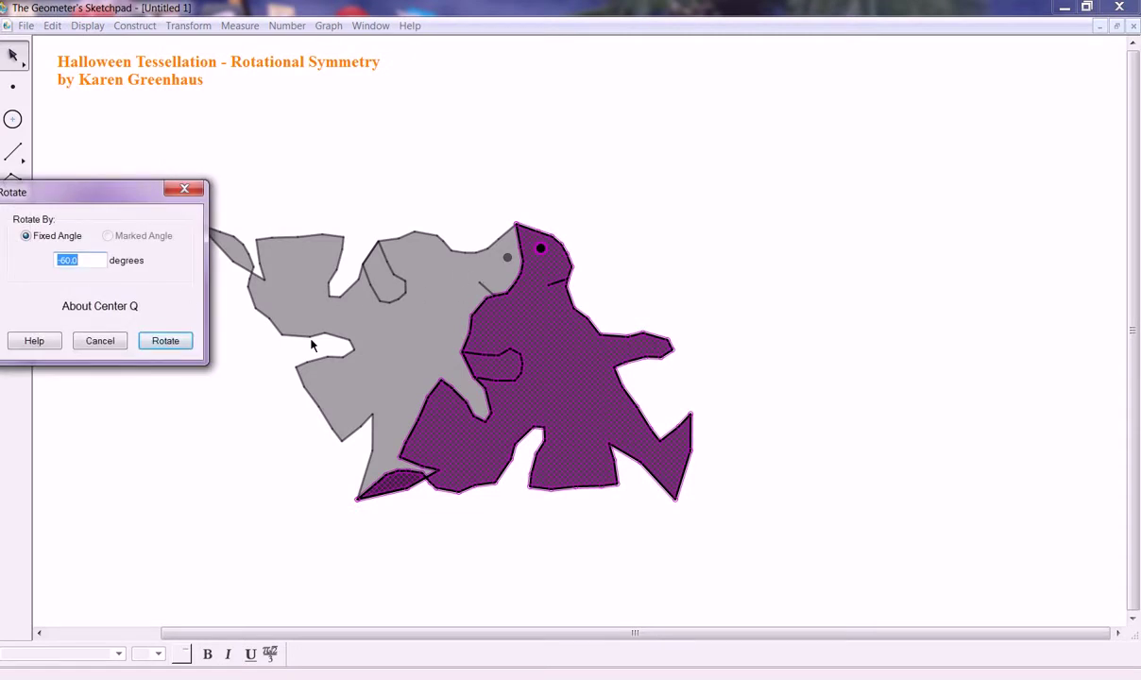
text(60)
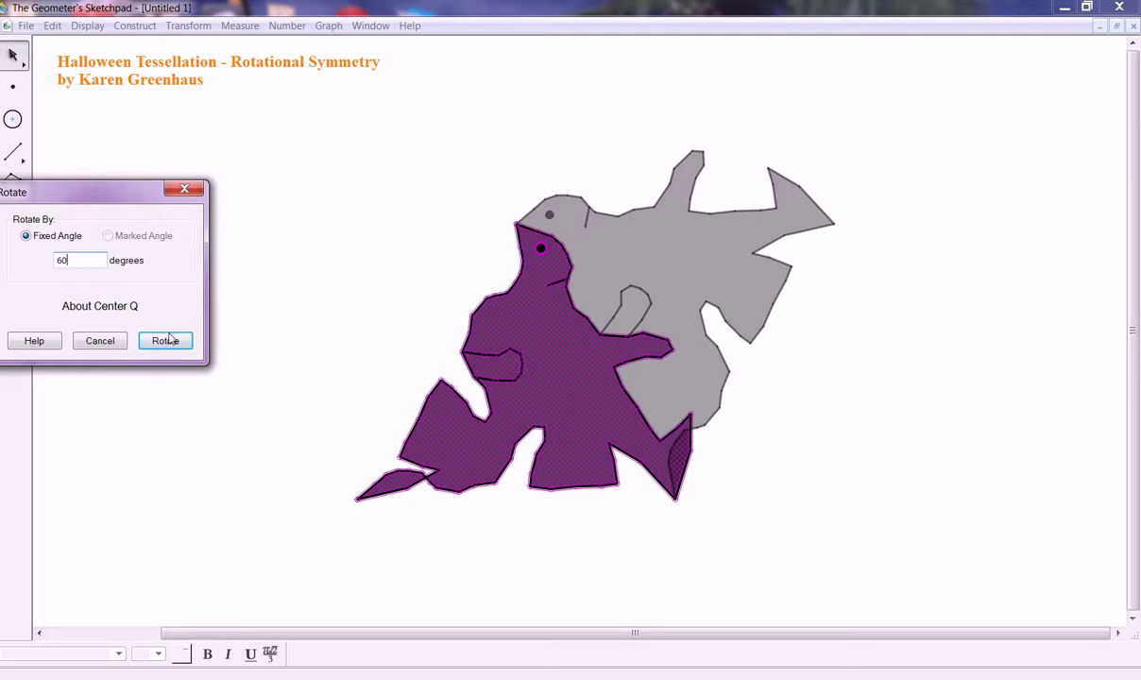
click(166, 338)
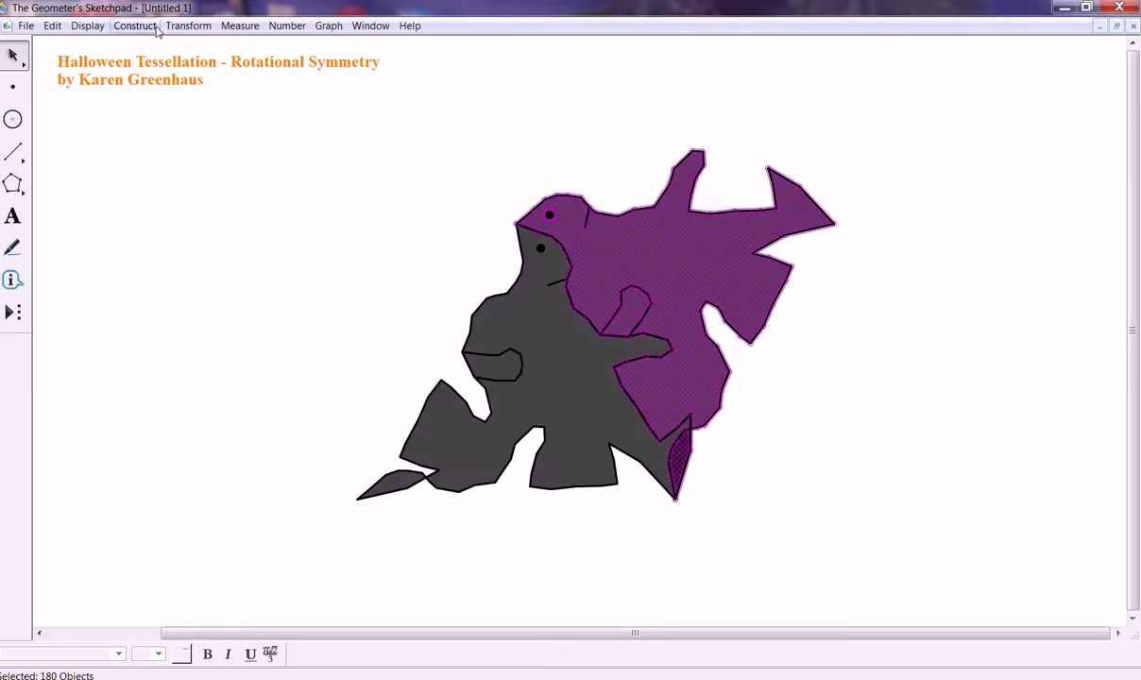
Rotate once more by 60° to create a third ghost
click(188, 26)
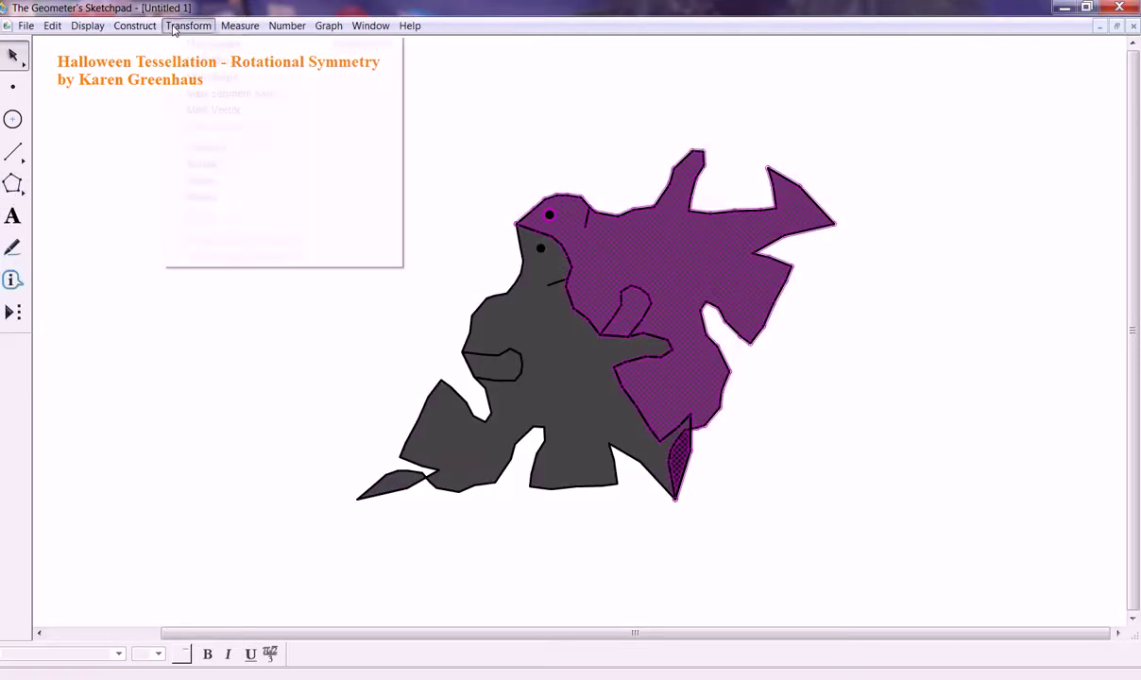
click(198, 164)
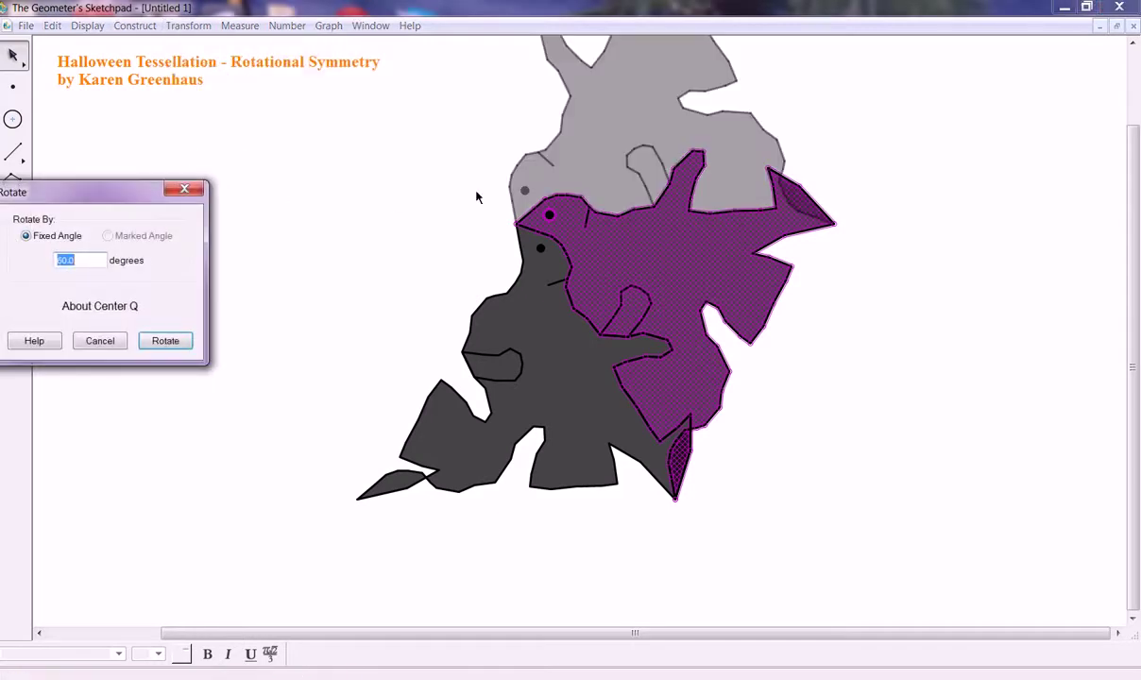
click(168, 340)
click(385, 205)
Move the three-ghost figure lower on the page, clear of the title
click(370, 26)
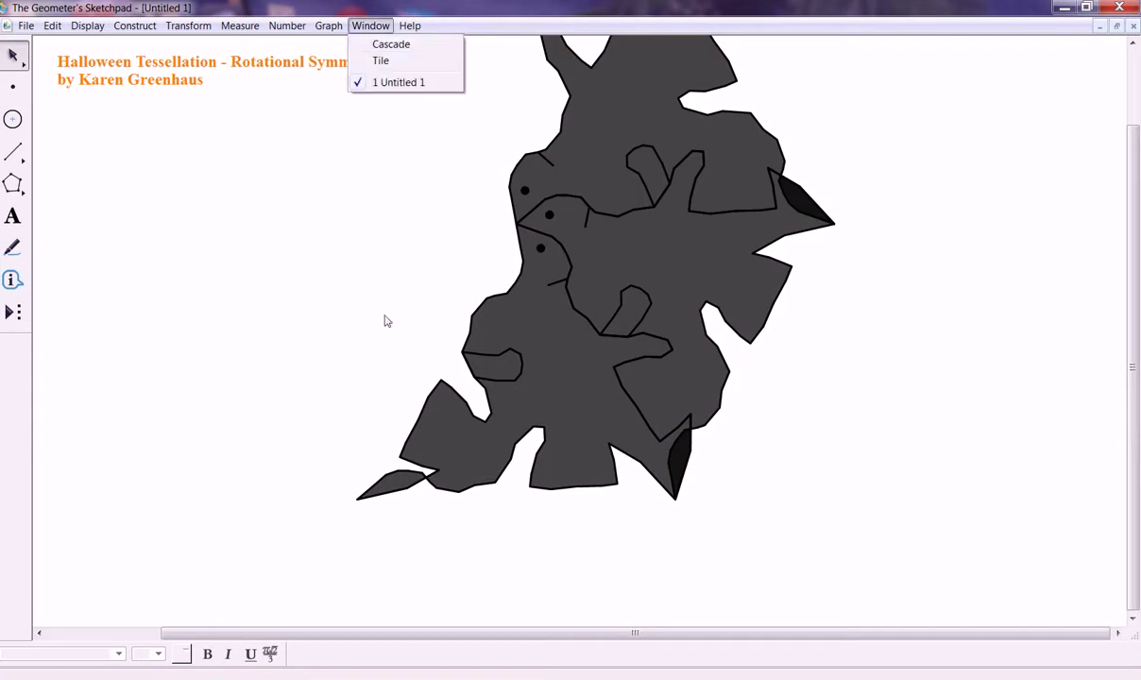
click(796, 576)
drag(420, 49, 1049, 597)
drag(699, 305, 708, 380)
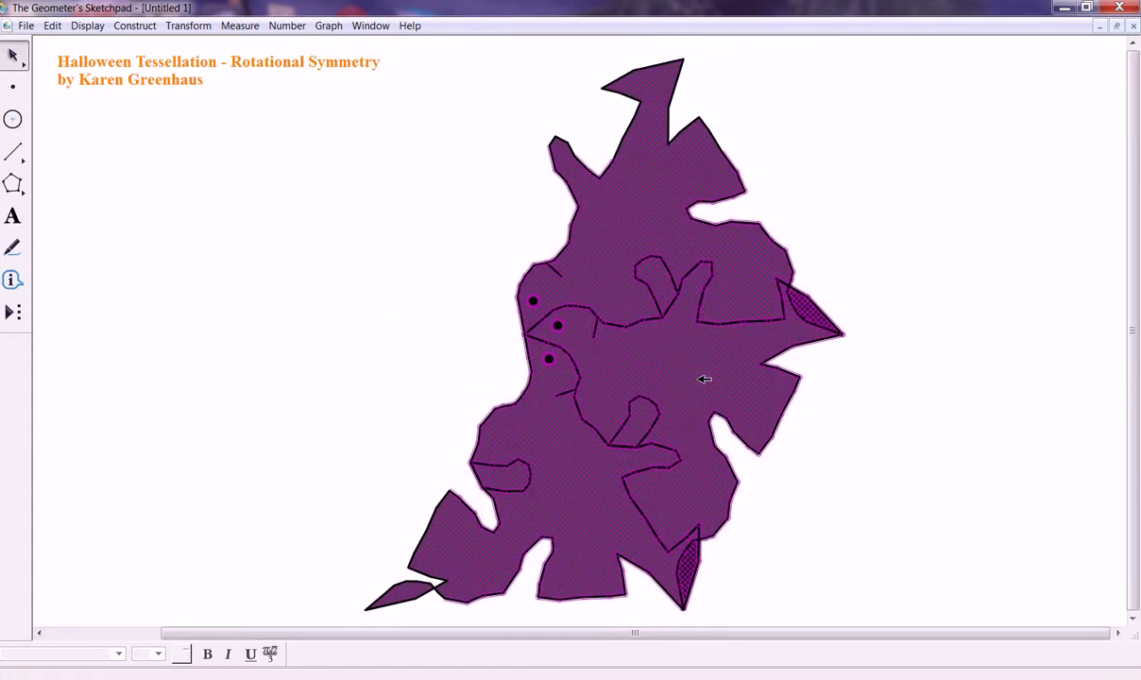
click(991, 449)
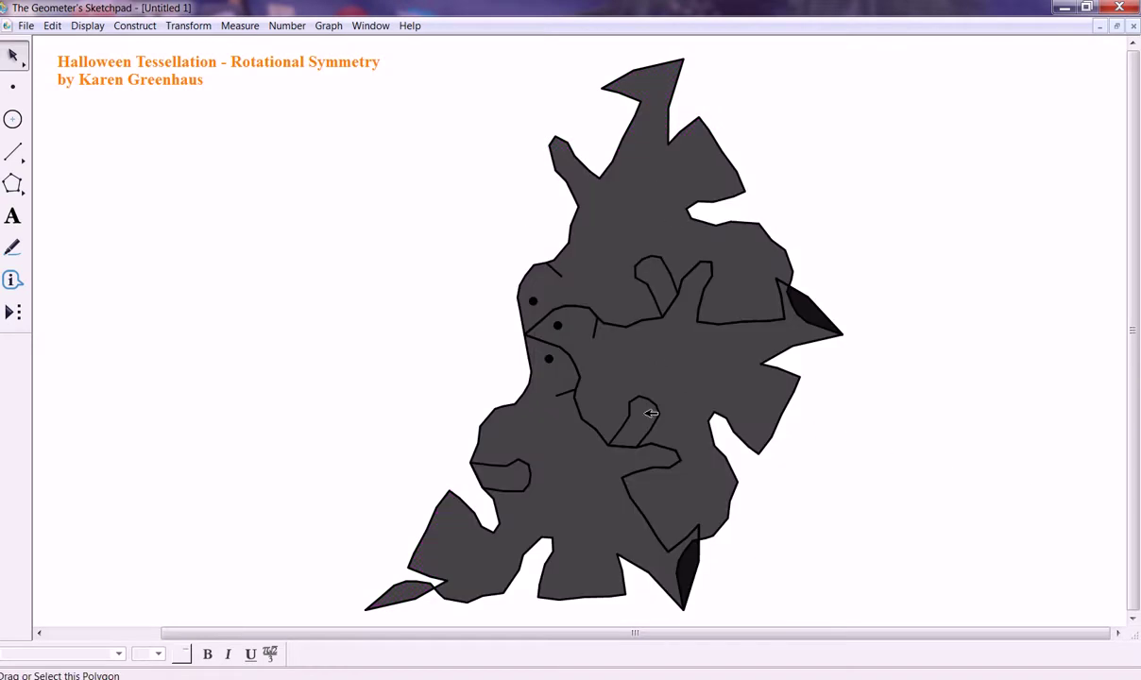
Colour the middle ghost orange
click(664, 365)
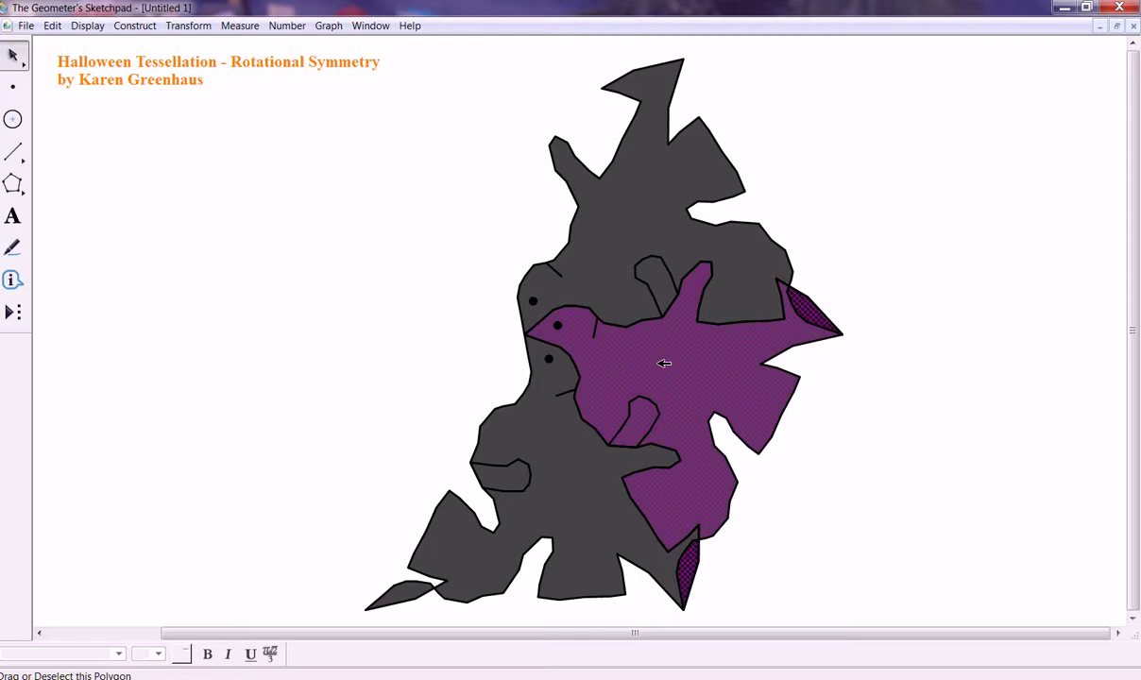
right_click(664, 363)
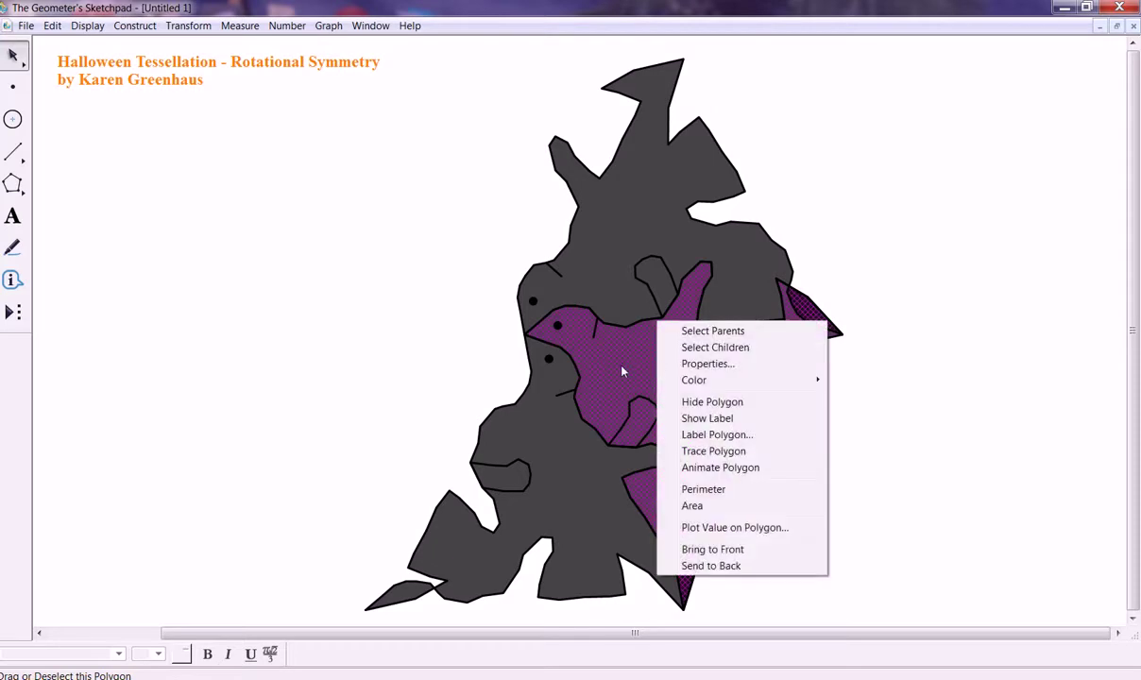
click(87, 26)
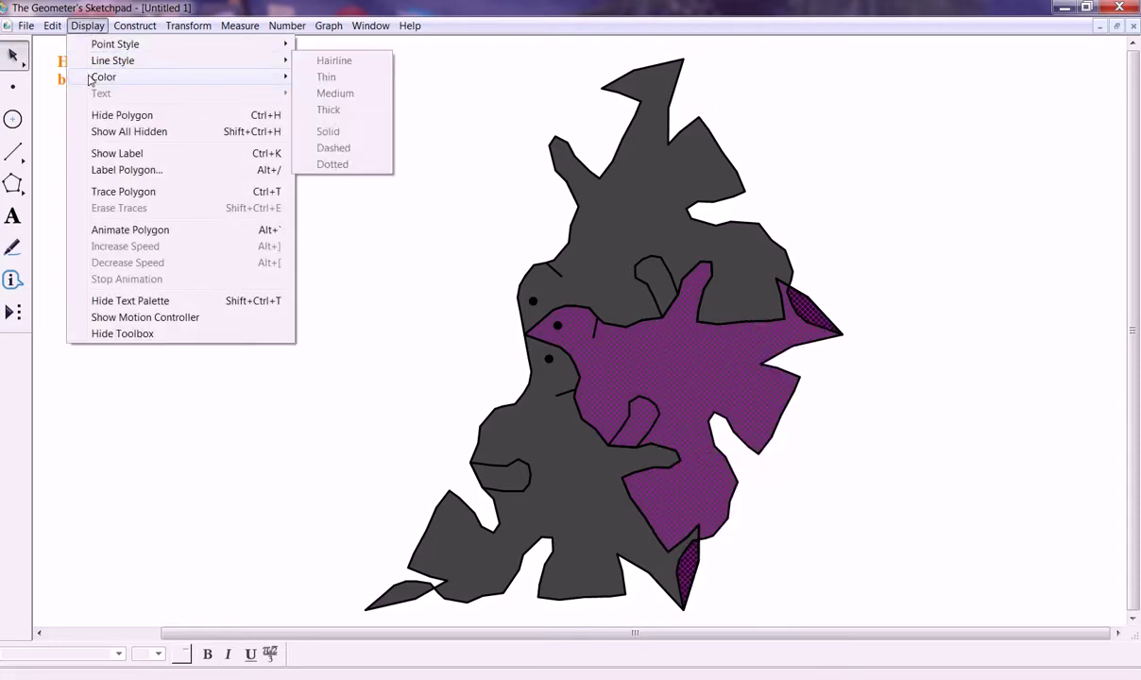
mouse_move(119, 78)
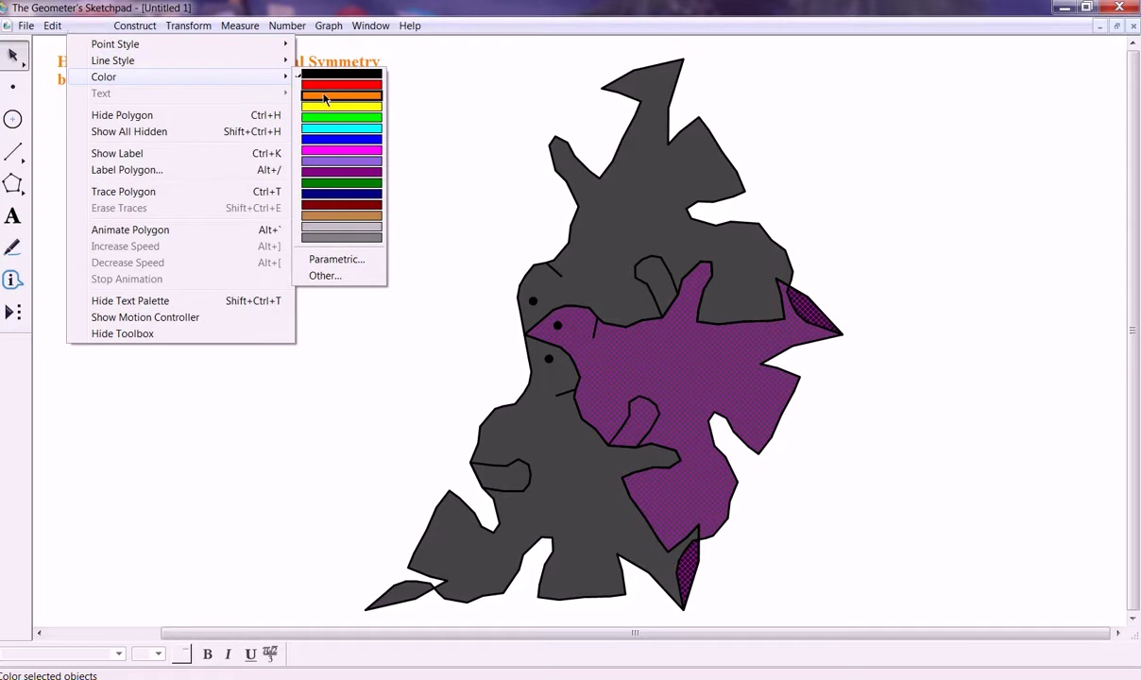
click(325, 87)
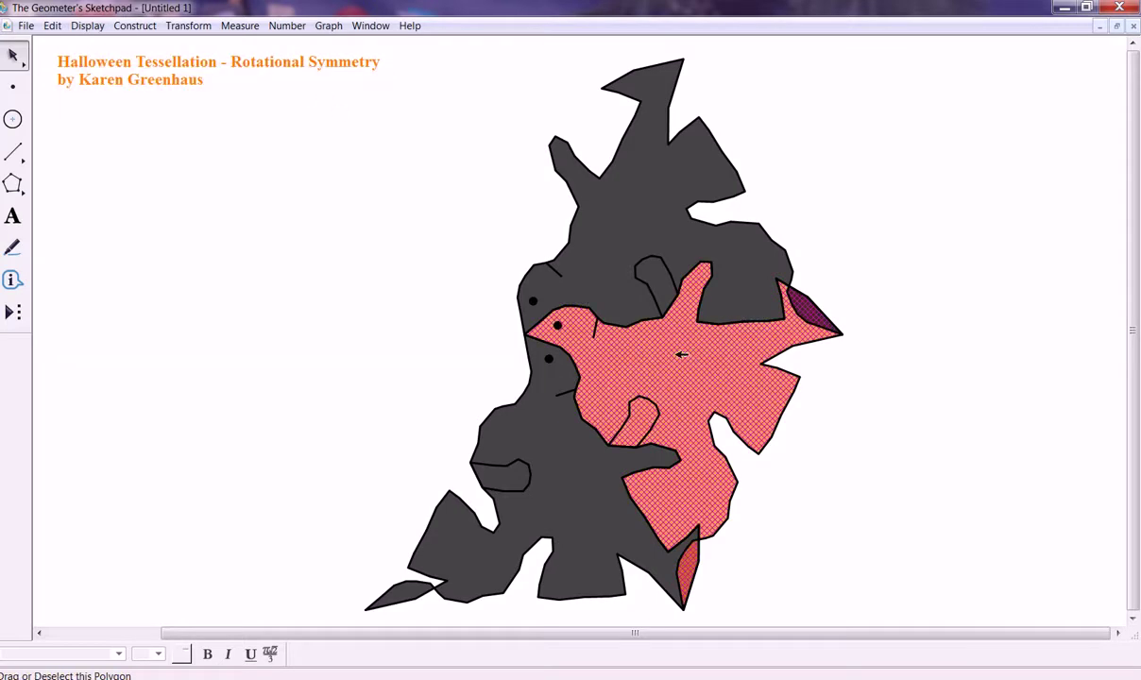
Colour the upper ghost light grey
click(612, 252)
click(954, 302)
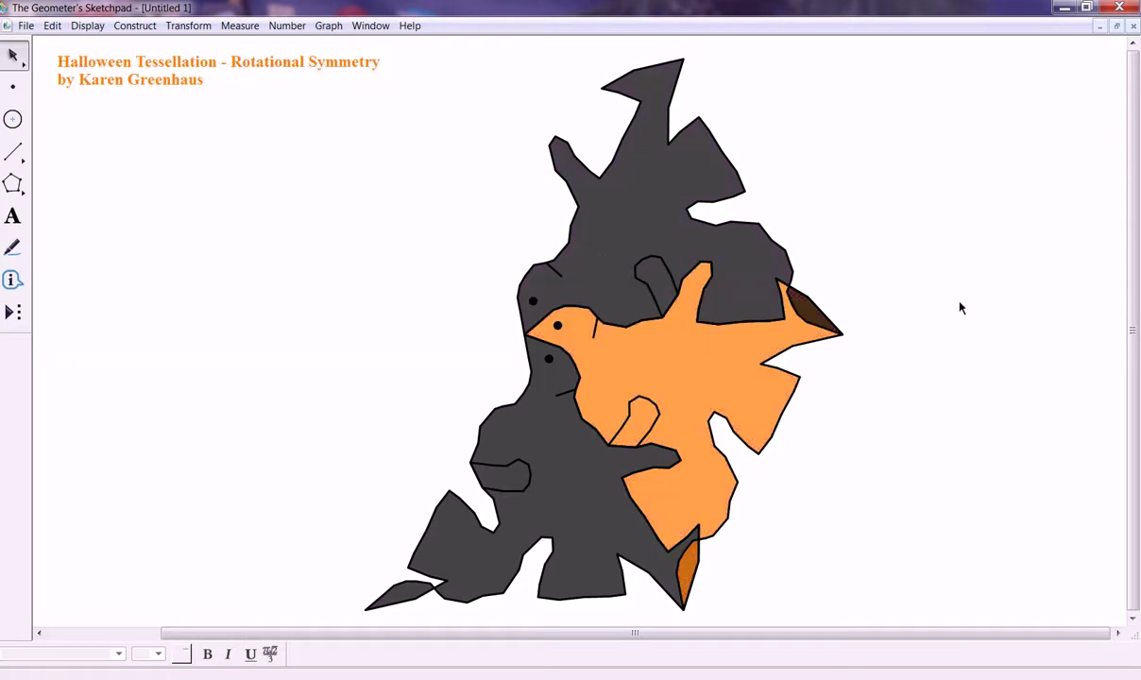
click(631, 221)
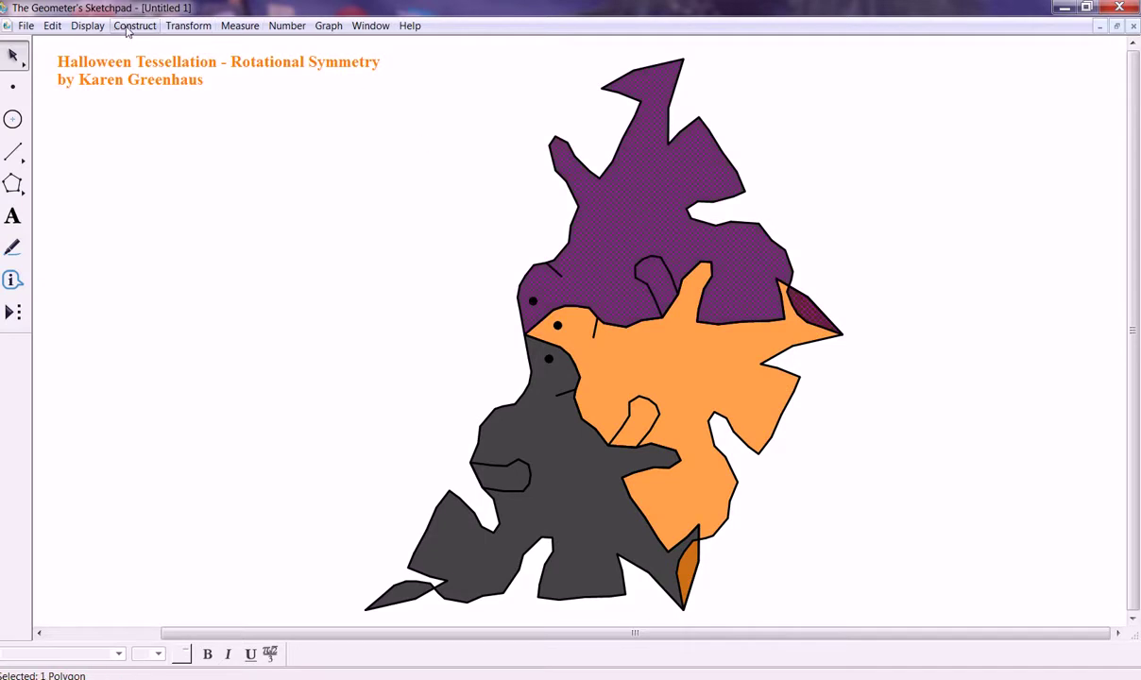
click(87, 26)
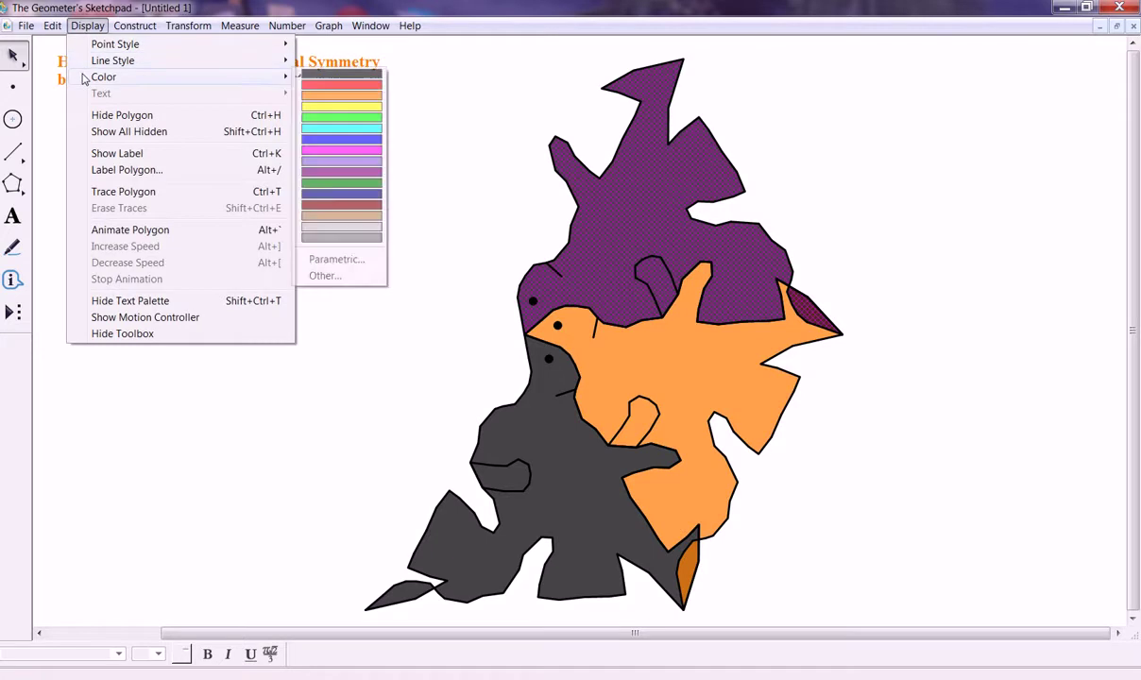
mouse_move(95, 80)
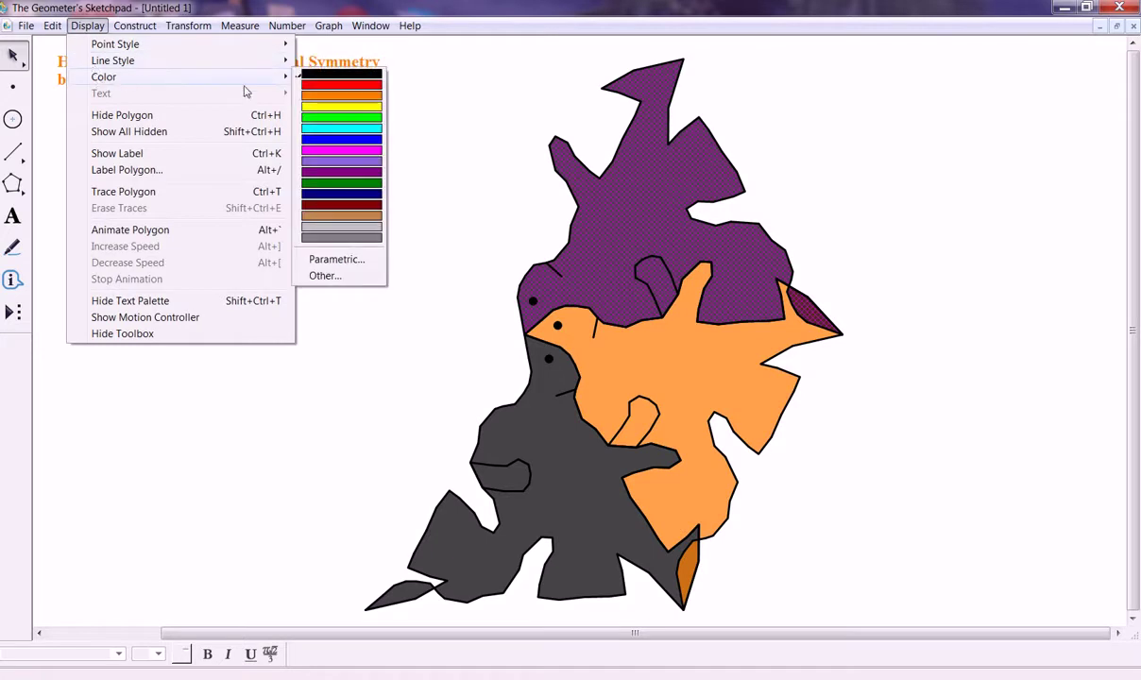
click(354, 240)
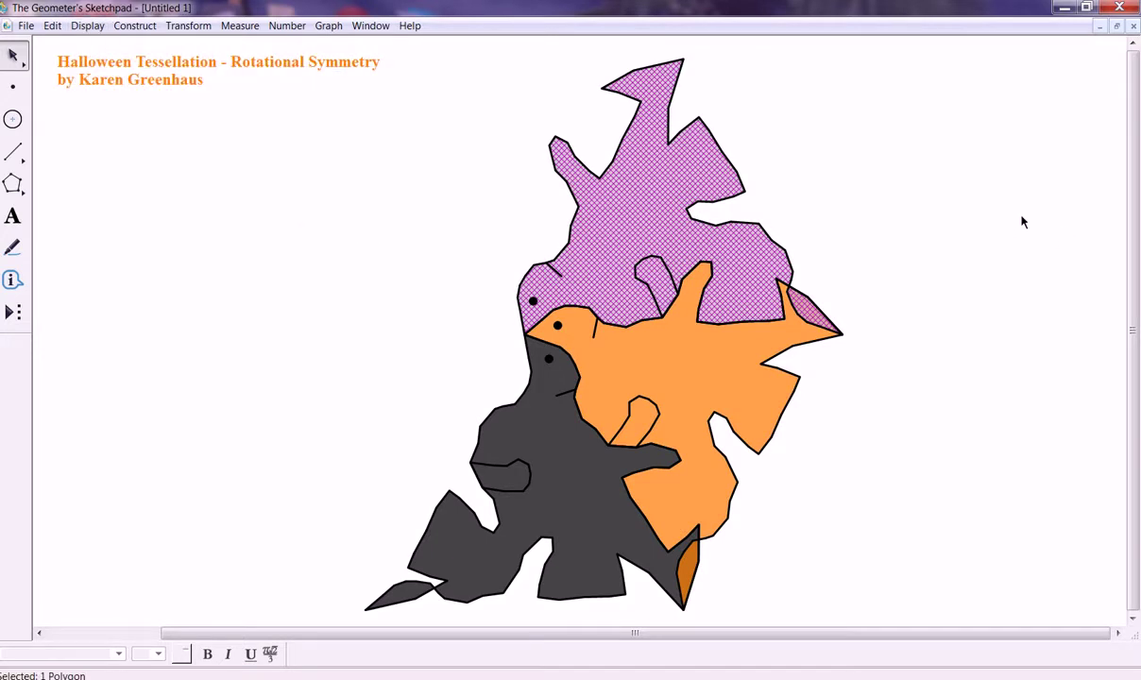
click(961, 289)
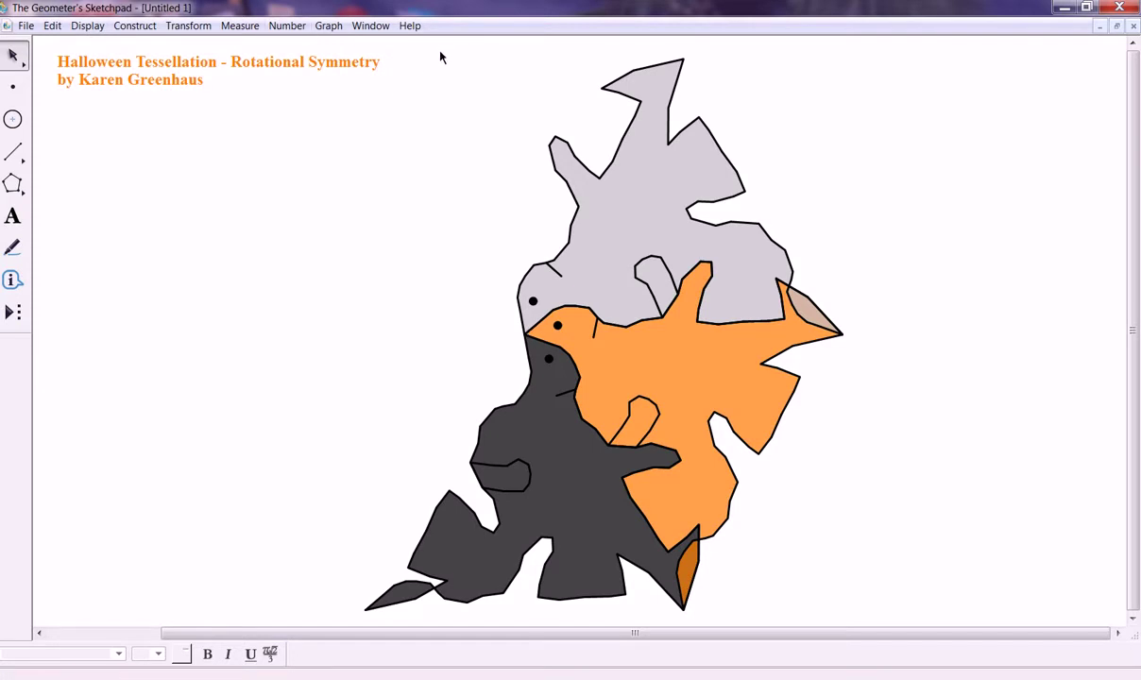
Marquee-select all three coloured ghost polygons together
mouse_move(439, 36)
mouse_down()
mouse_move(295, 476)
mouse_move(512, 612)
mouse_move(782, 652)
mouse_move(978, 619)
mouse_up()
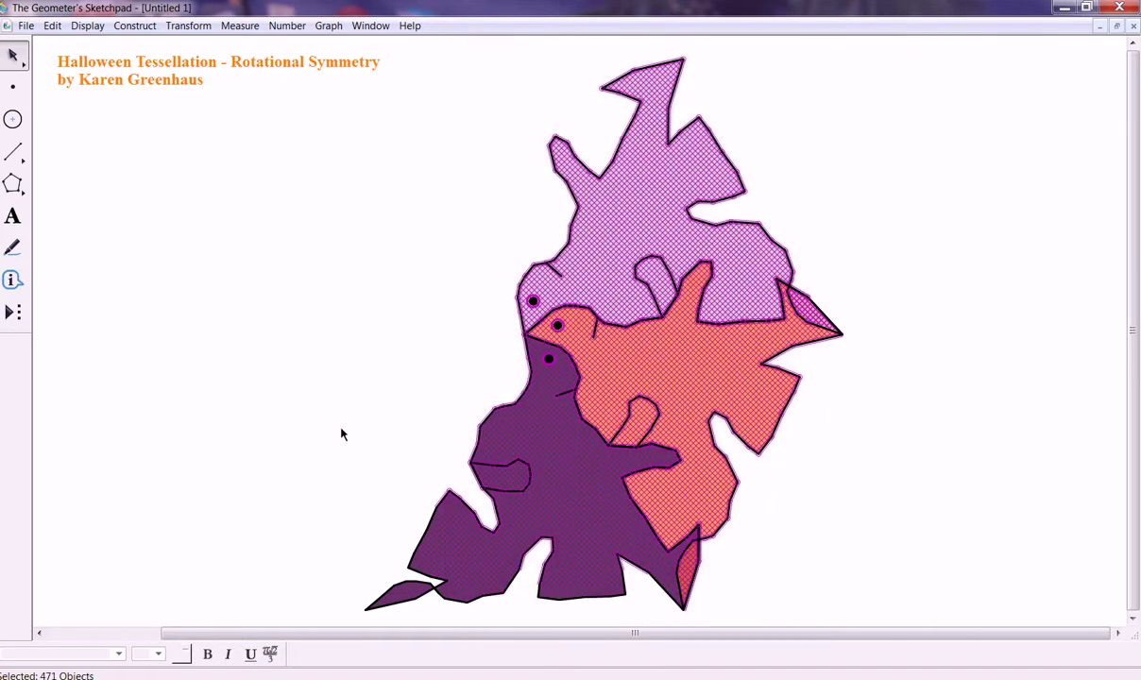
drag(268, 311, 929, 627)
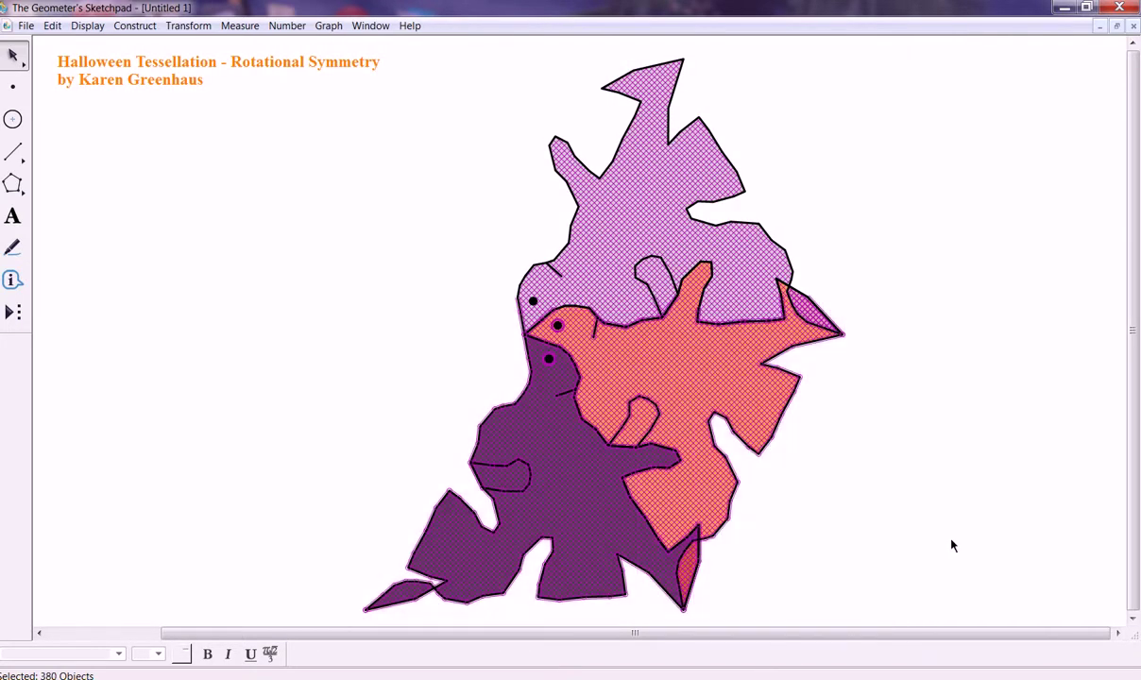
click(959, 550)
mouse_move(1091, 602)
mouse_down()
mouse_move(473, 619)
mouse_move(311, 543)
mouse_move(300, 609)
mouse_move(391, 615)
mouse_up()
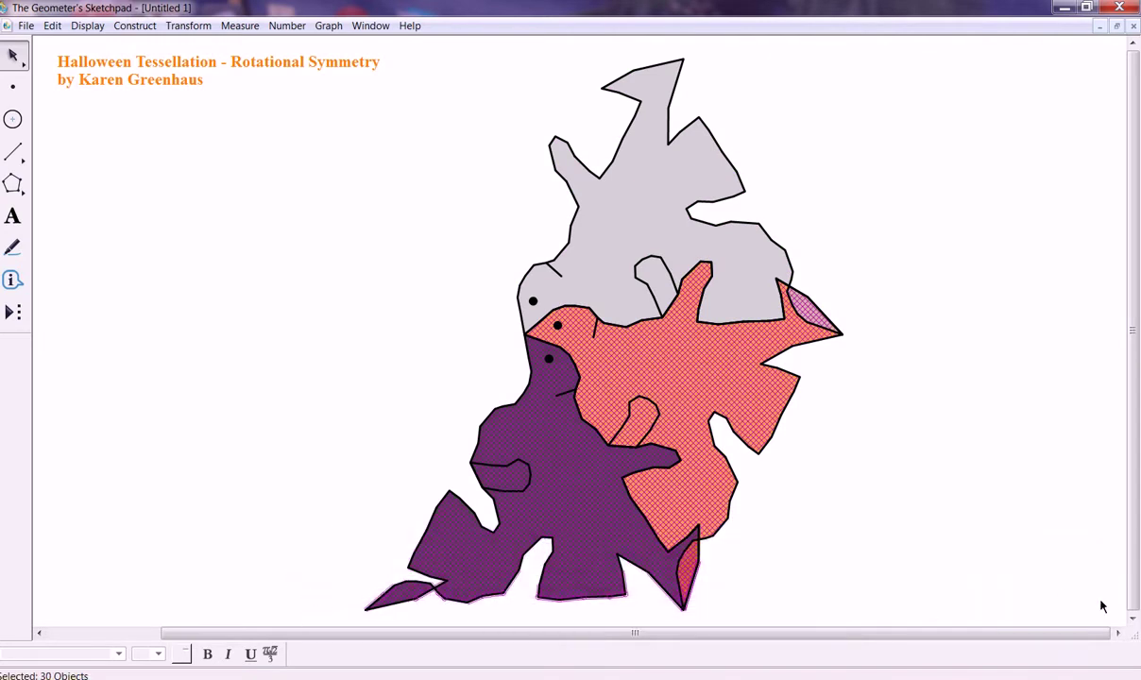
drag(1008, 620, 236, 80)
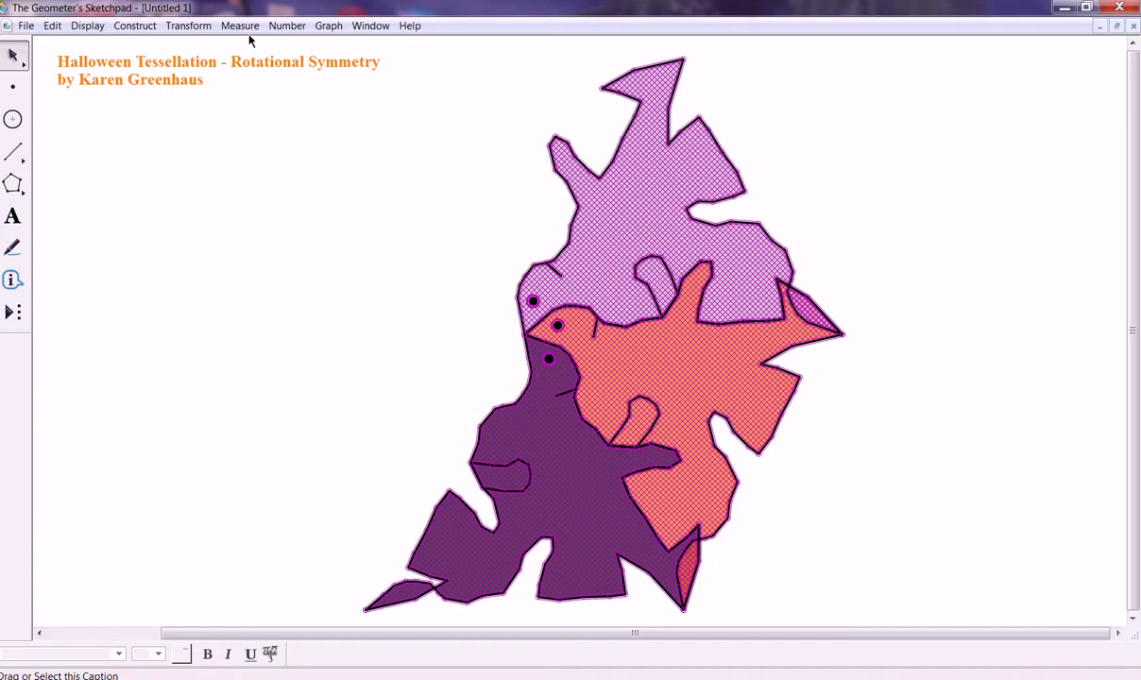
Rotate the three ghosts 180° about centre Q, then deselect
click(195, 31)
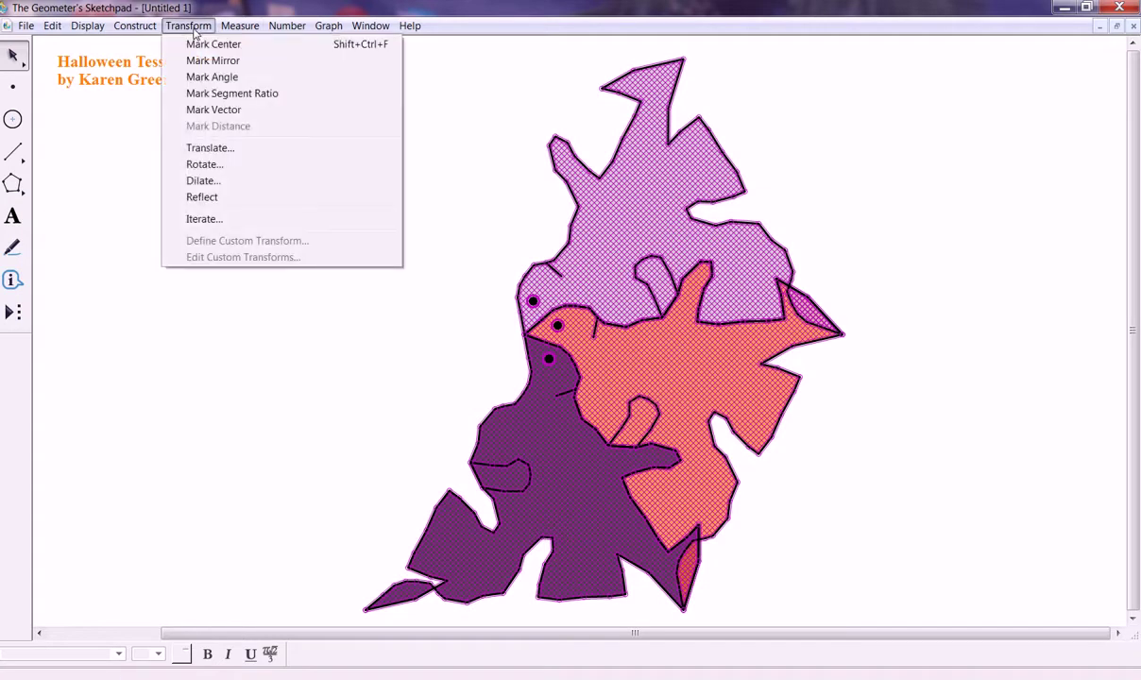
click(205, 165)
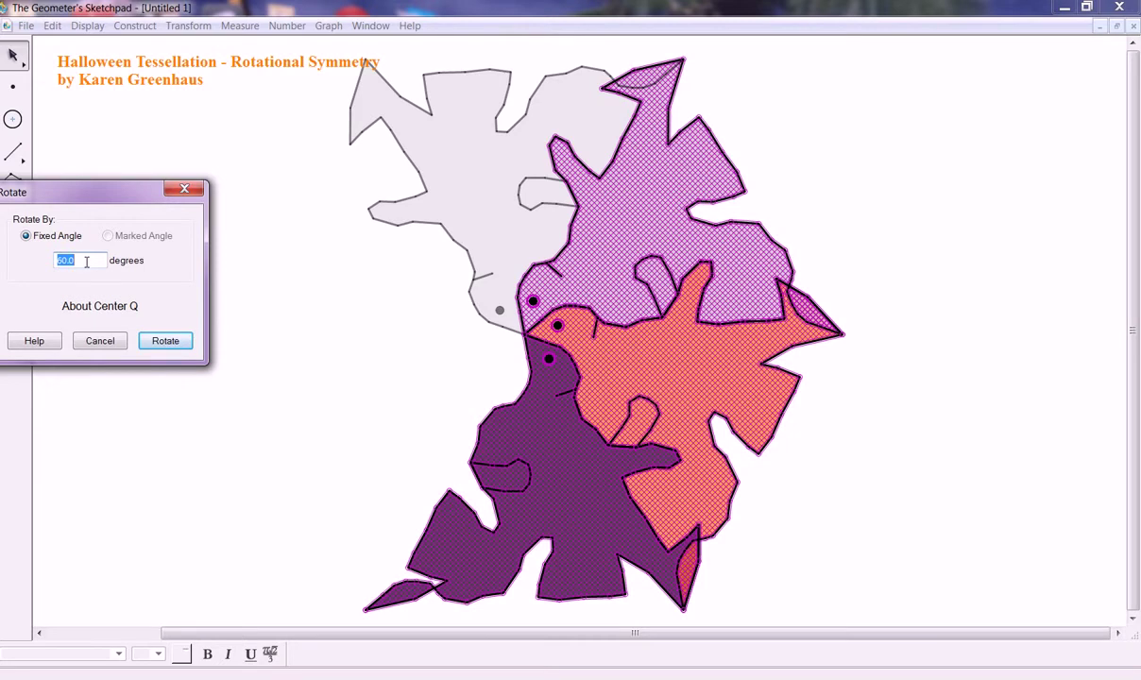
text(180)
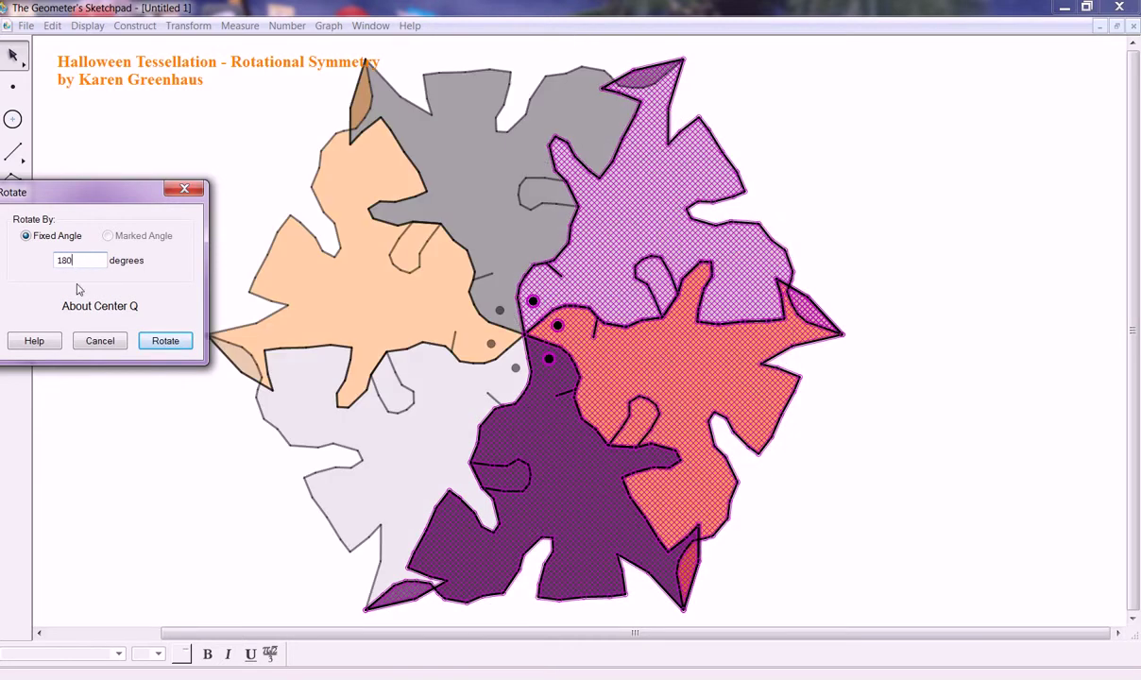
click(179, 346)
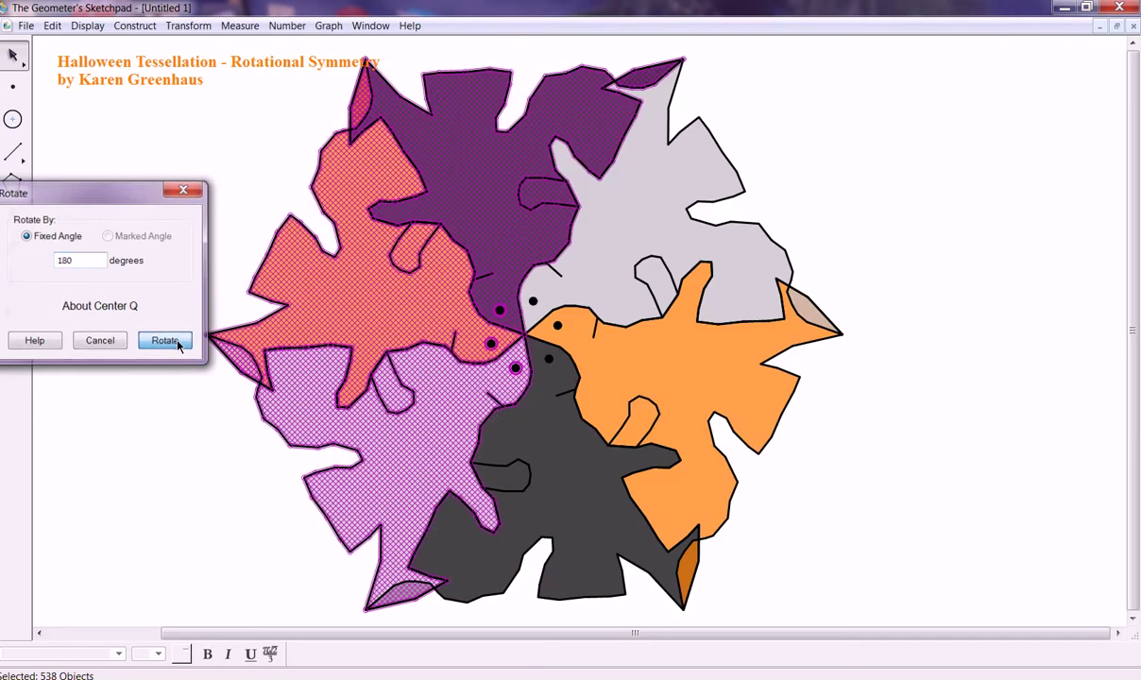
click(183, 492)
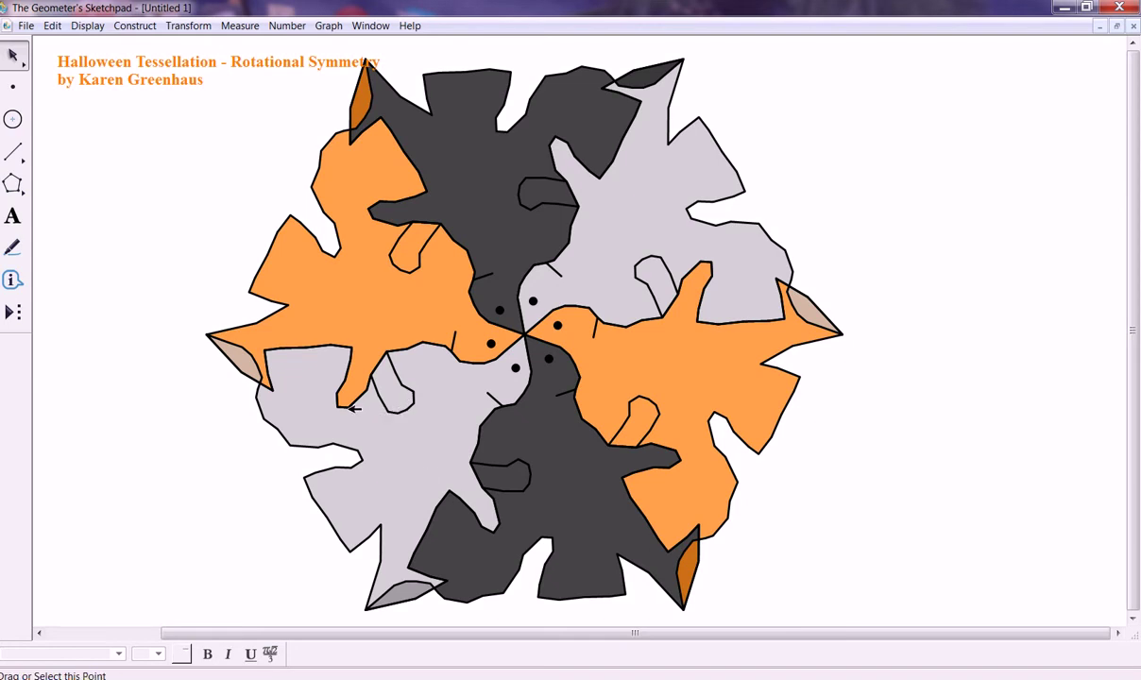
Nudge the light grey ghost's vertex beside the orange tile slightly up, reshaping all six ghosts
mouse_move(355, 412)
mouse_down()
mouse_move(330, 380)
mouse_move(352, 399)
mouse_move(359, 390)
mouse_move(362, 411)
mouse_up()
click(471, 430)
click(993, 453)
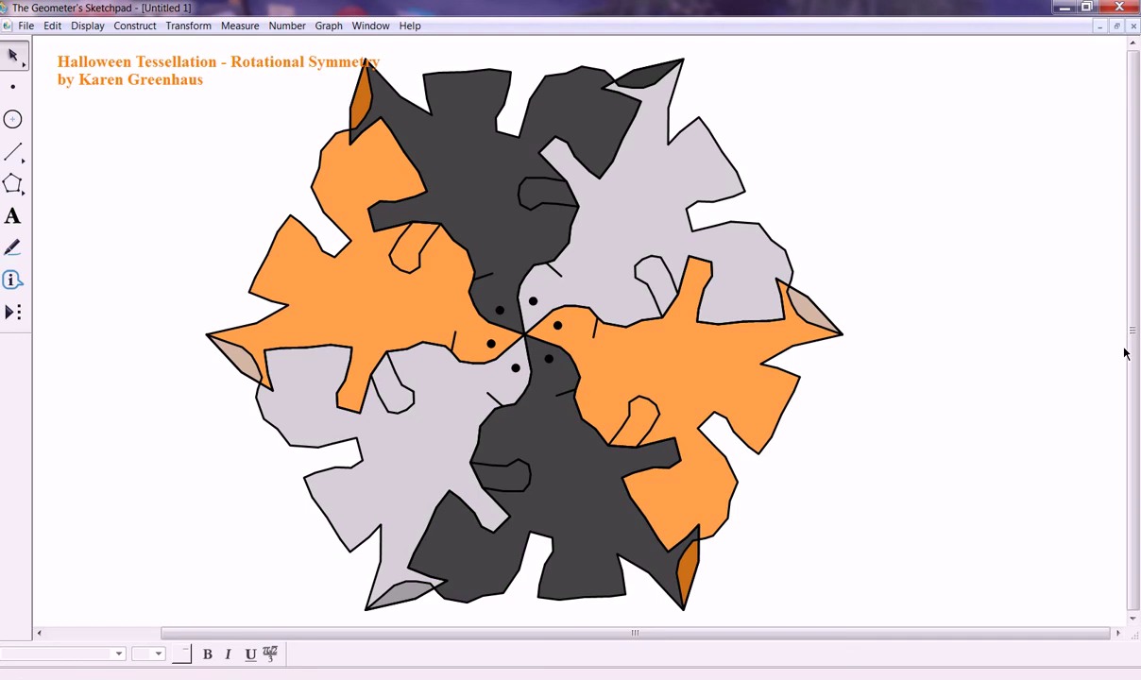